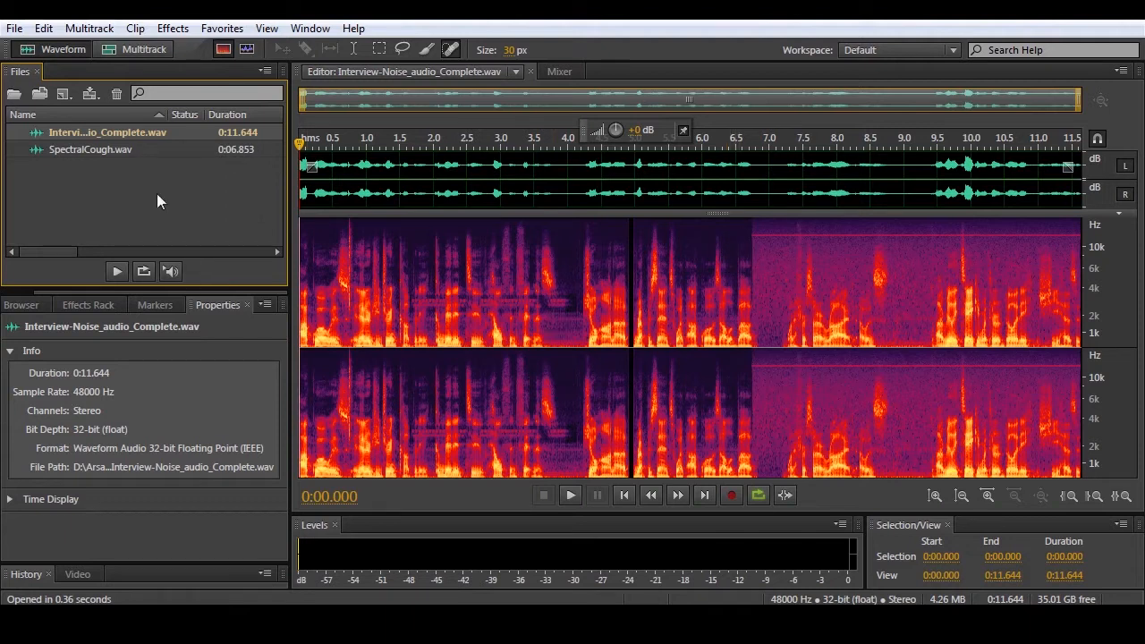
- Capture a noise print from the noise-only section between 0:06.787 and 0:07.239 using the Time Selection tool
left_click(352, 49)
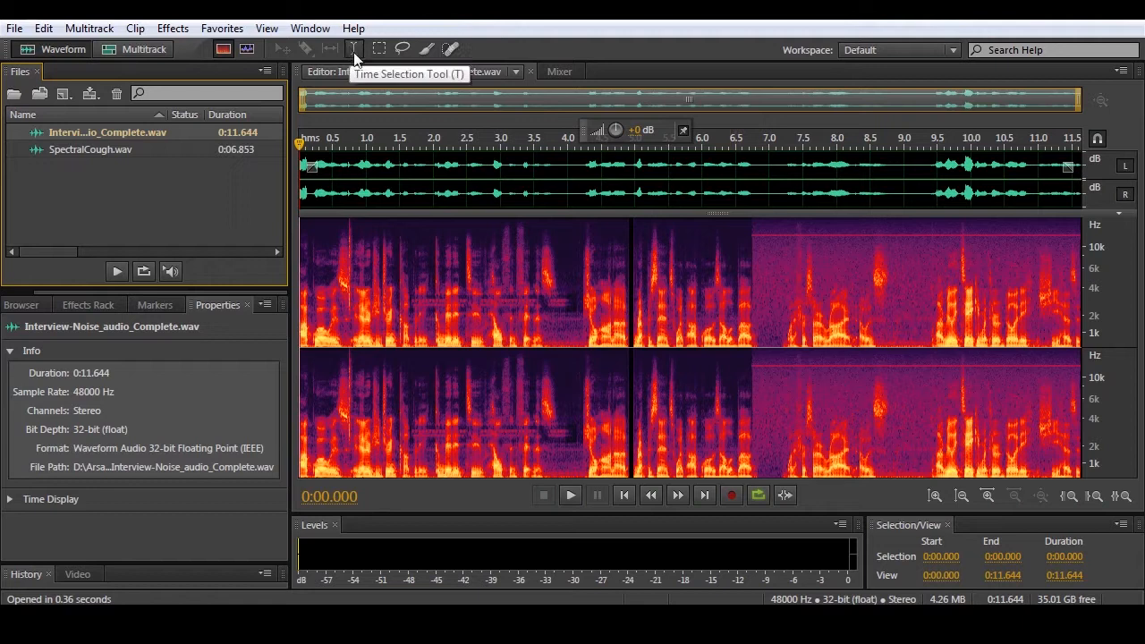
left_click_drag(755, 287, 786, 292)
left_click(173, 28)
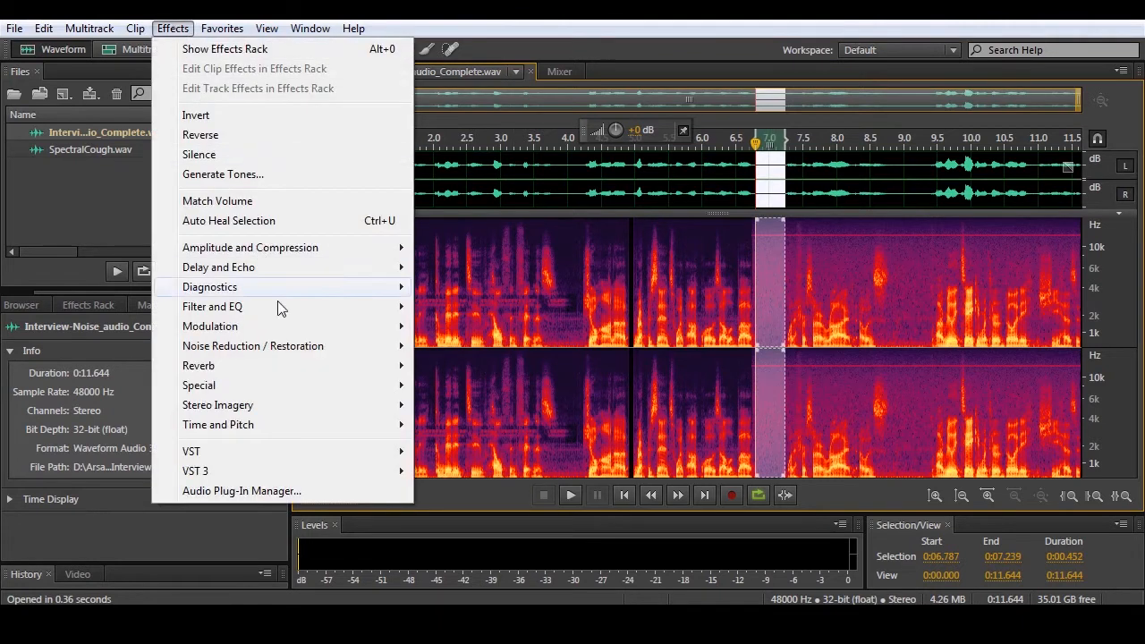
mouse_move(292, 355)
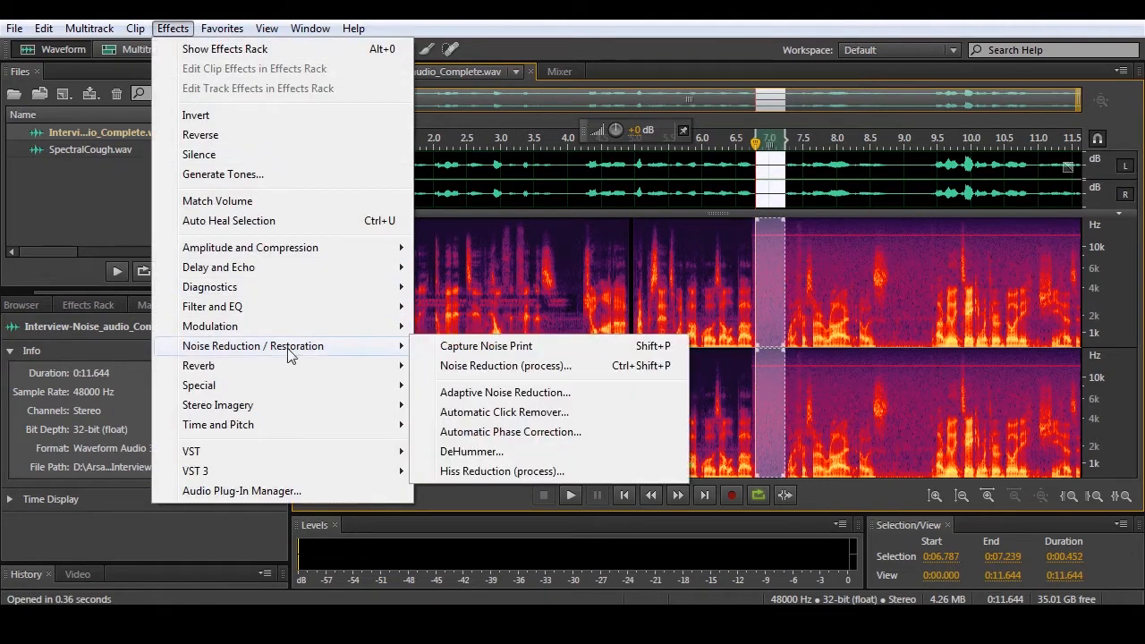
left_click(491, 356)
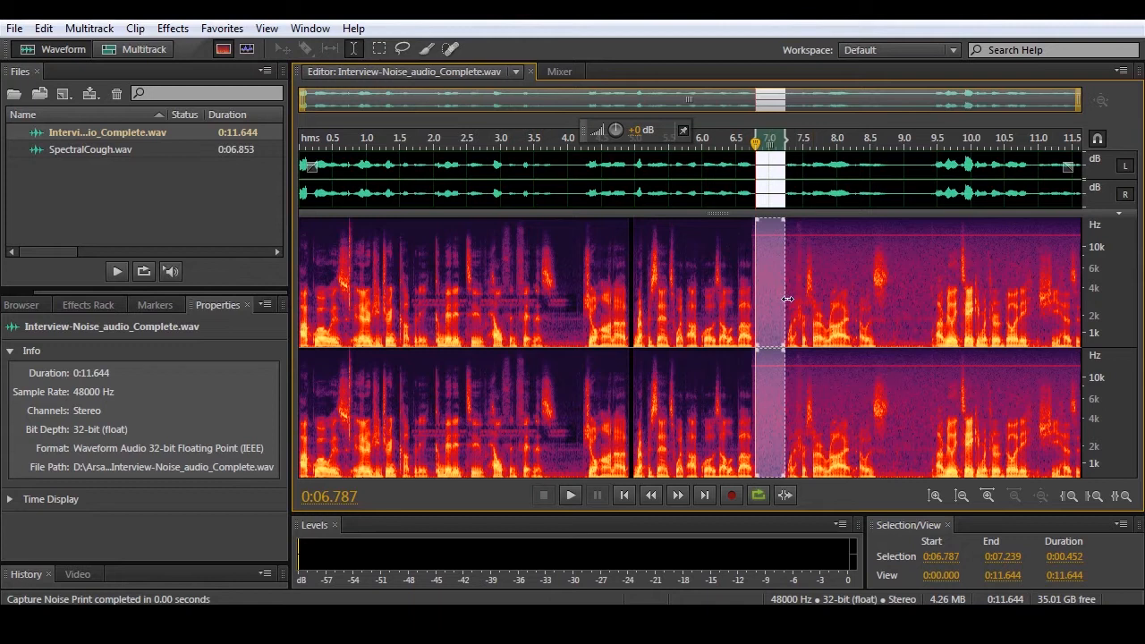
- Extend the time selection to span 0:06.747 to 0:11.644 and open the Noise Reduction process for it
left_click_drag(788, 299, 1084, 301)
left_click_drag(757, 299, 753, 300)
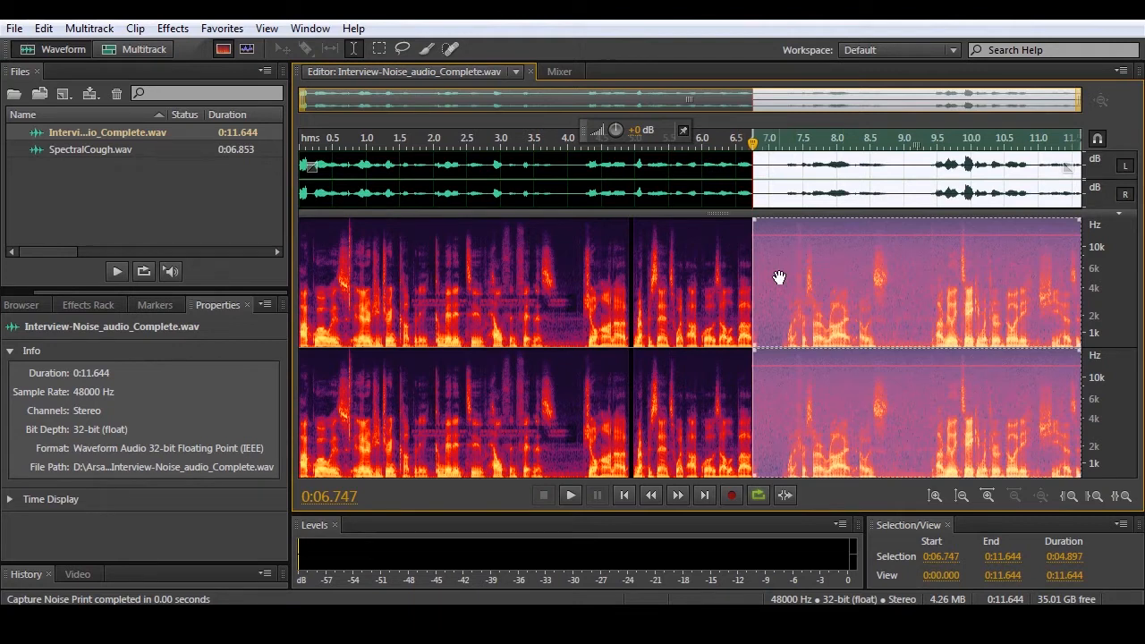
left_click(172, 29)
mouse_move(328, 345)
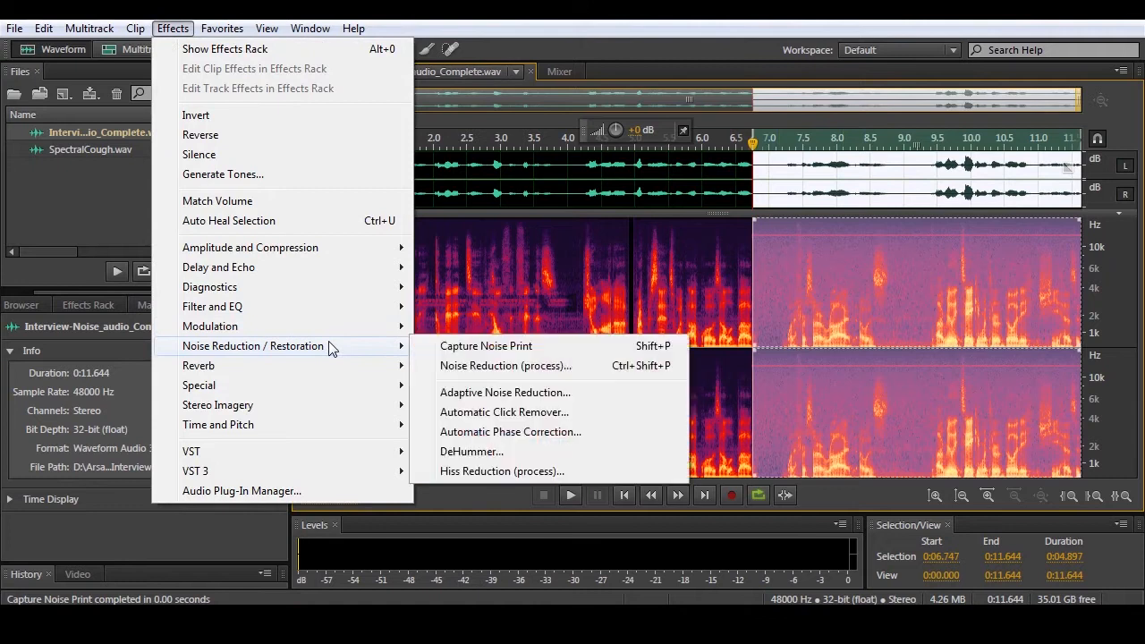
left_click(477, 366)
left_click_drag(653, 46, 164, 28)
- Preview the selected audio with the Noise Reduction effect active
left_click(172, 523)
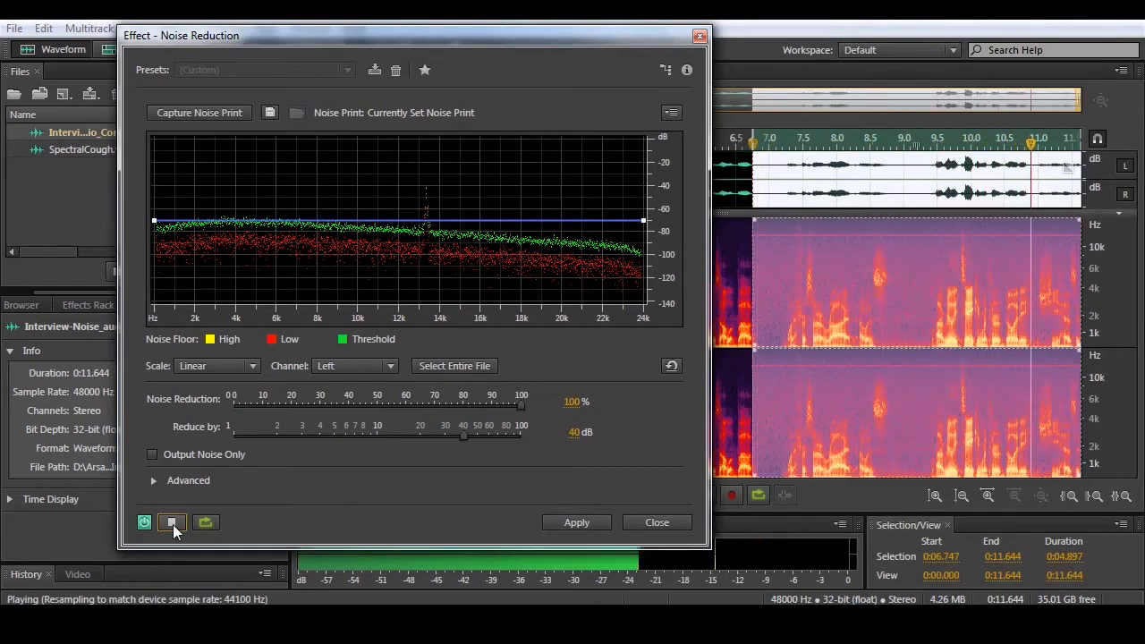
left_click(173, 525)
left_click(1056, 616)
left_click_drag(1054, 473, 1052, 418)
left_click(175, 525)
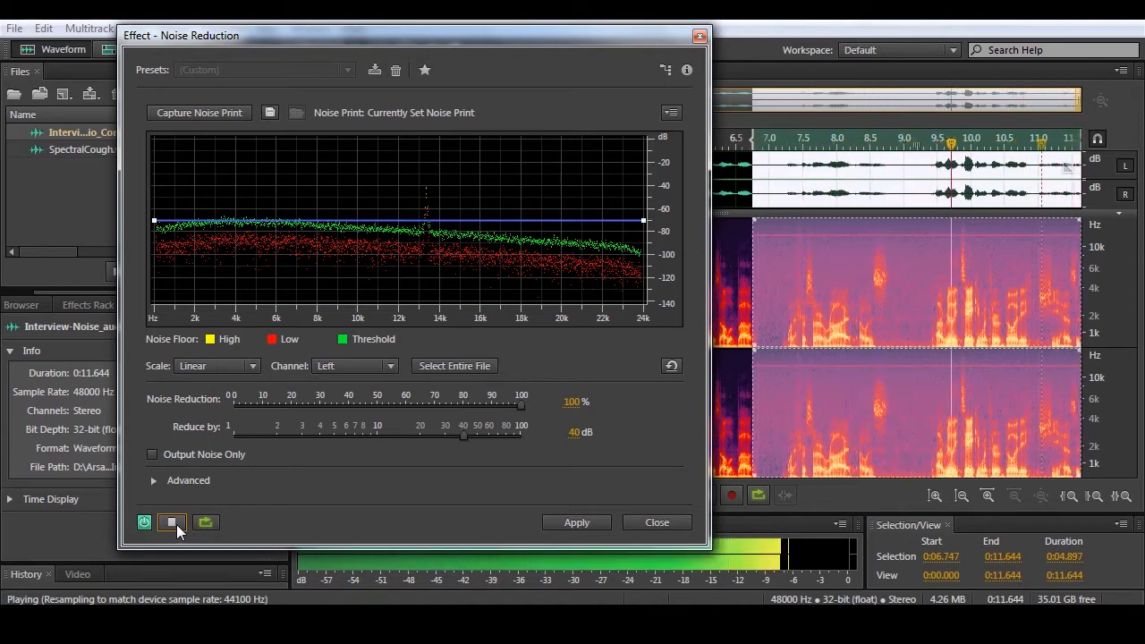
left_click(173, 522)
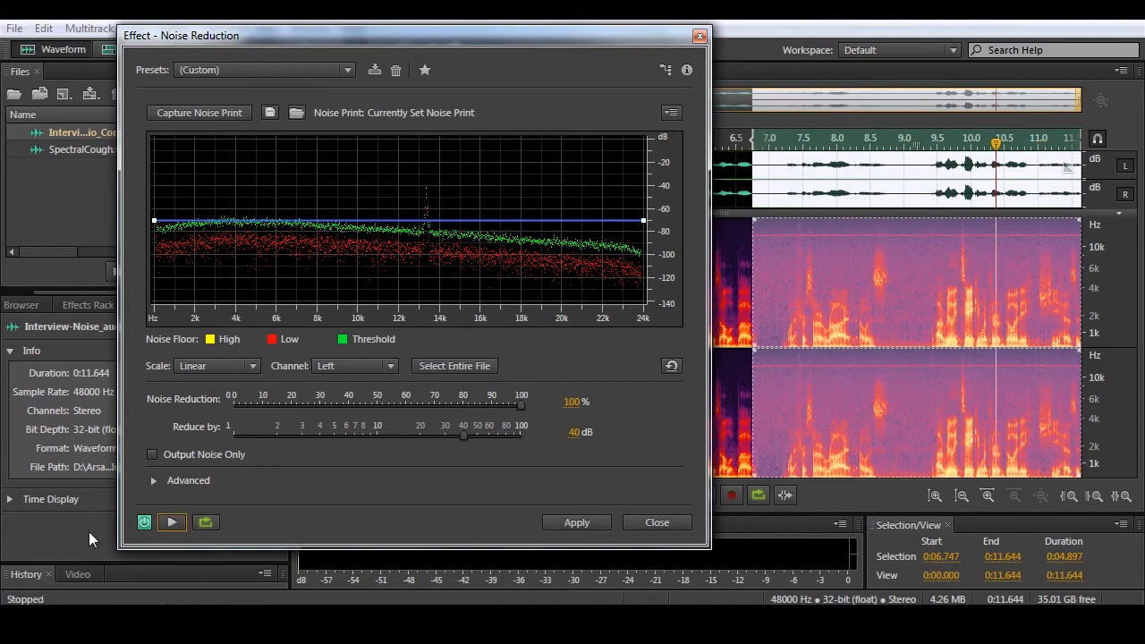
- Bypass the Noise Reduction effect to preview the unprocessed selection for comparison, and re-enable the effect
left_click(145, 524)
left_click(172, 523)
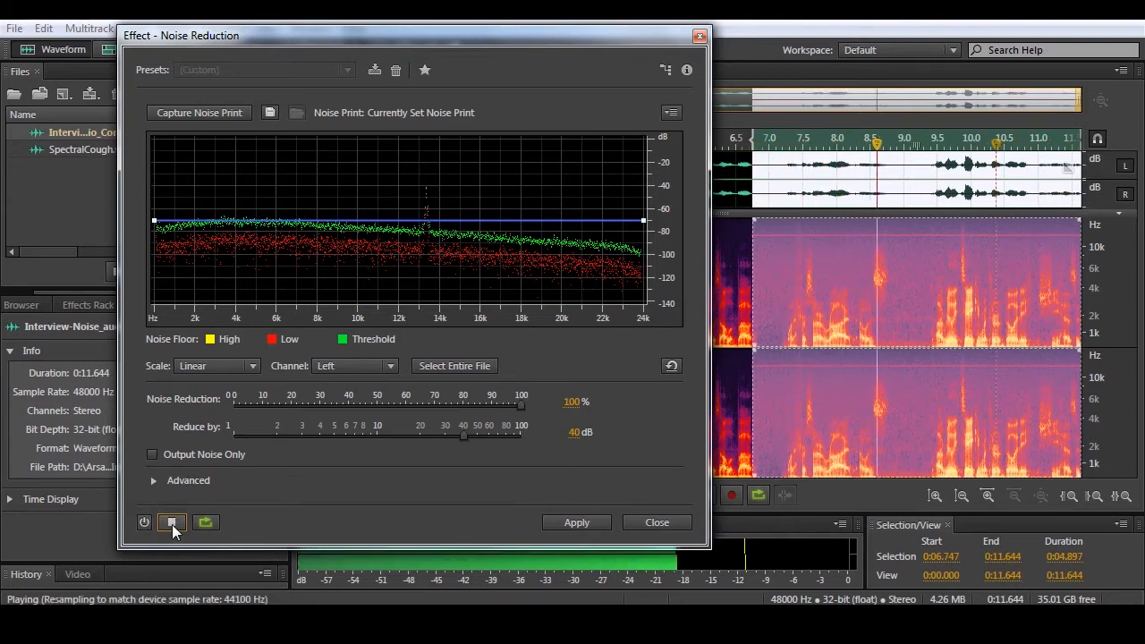
left_click(173, 525)
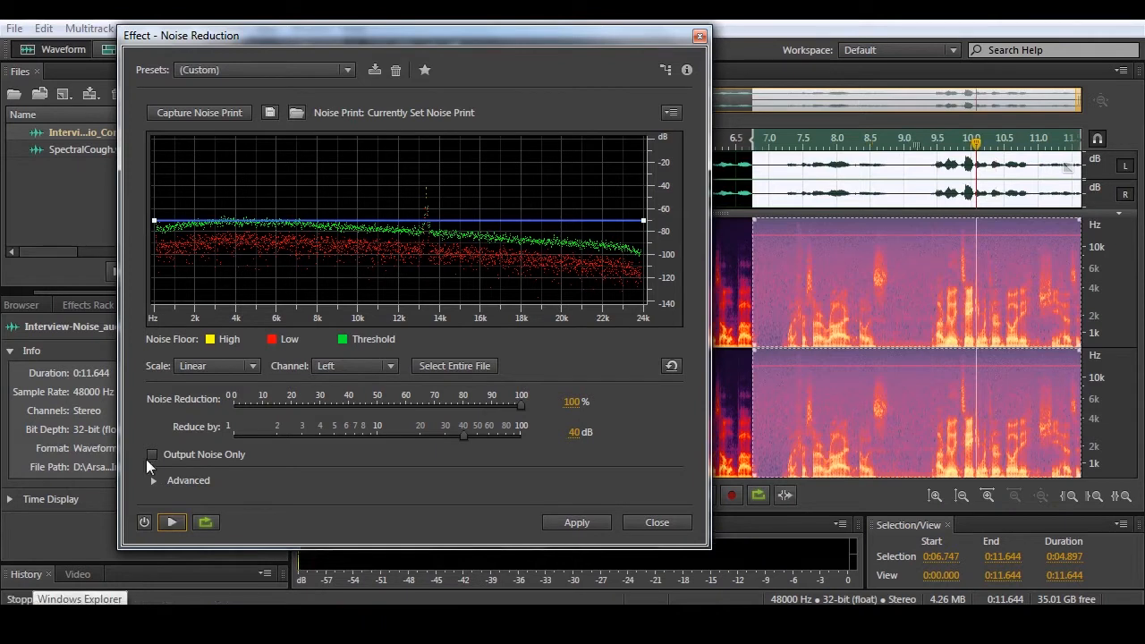
left_click(145, 521)
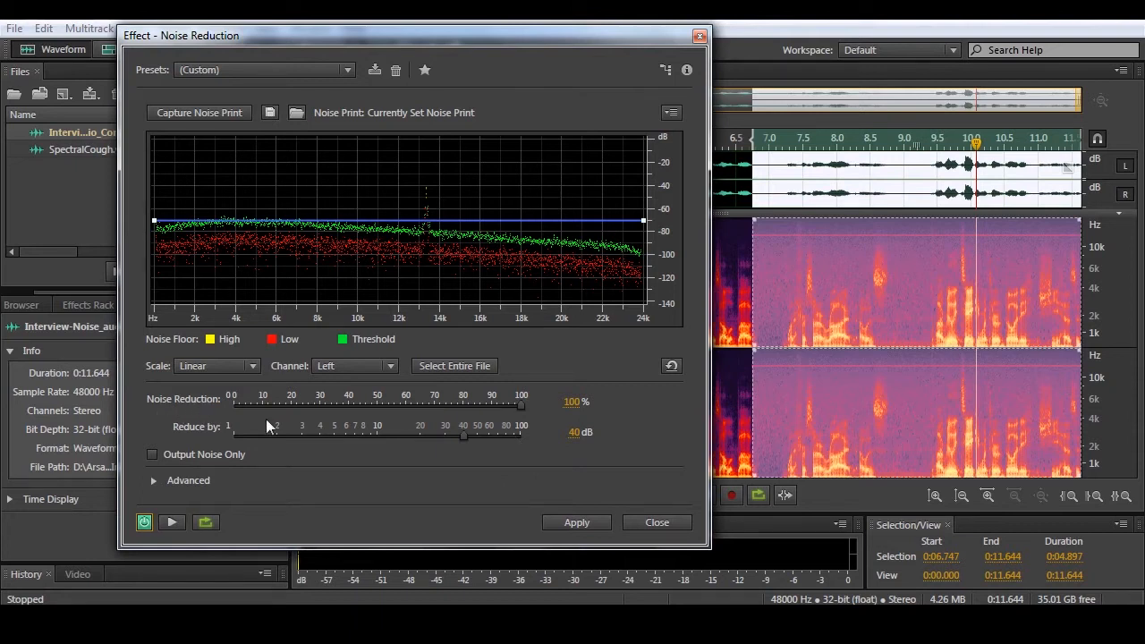
- Compare previews of the selection with the Noise Reduction amount at 74% and at 100%
left_click_drag(520, 407, 444, 405)
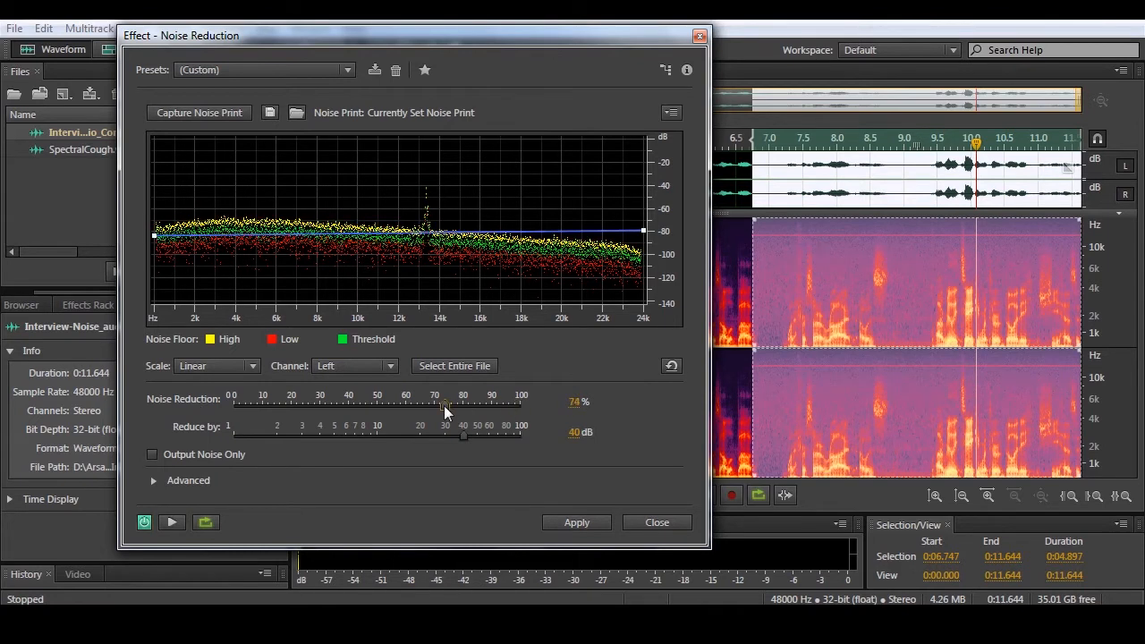
left_click(169, 523)
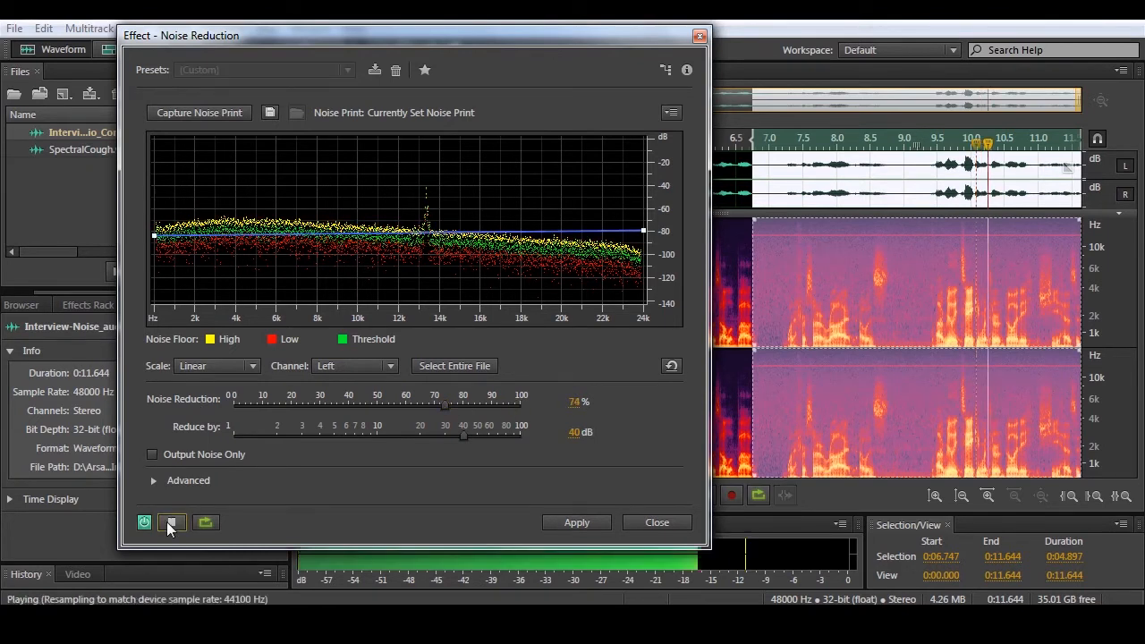
left_click_drag(447, 406, 545, 428)
left_click(178, 520)
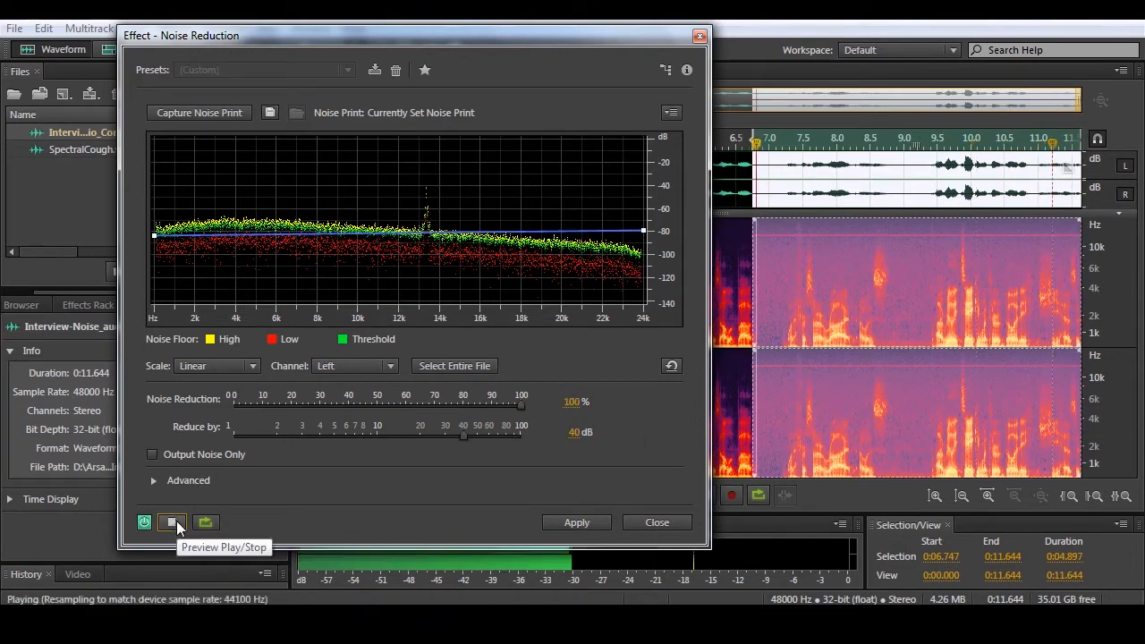
left_click(177, 520)
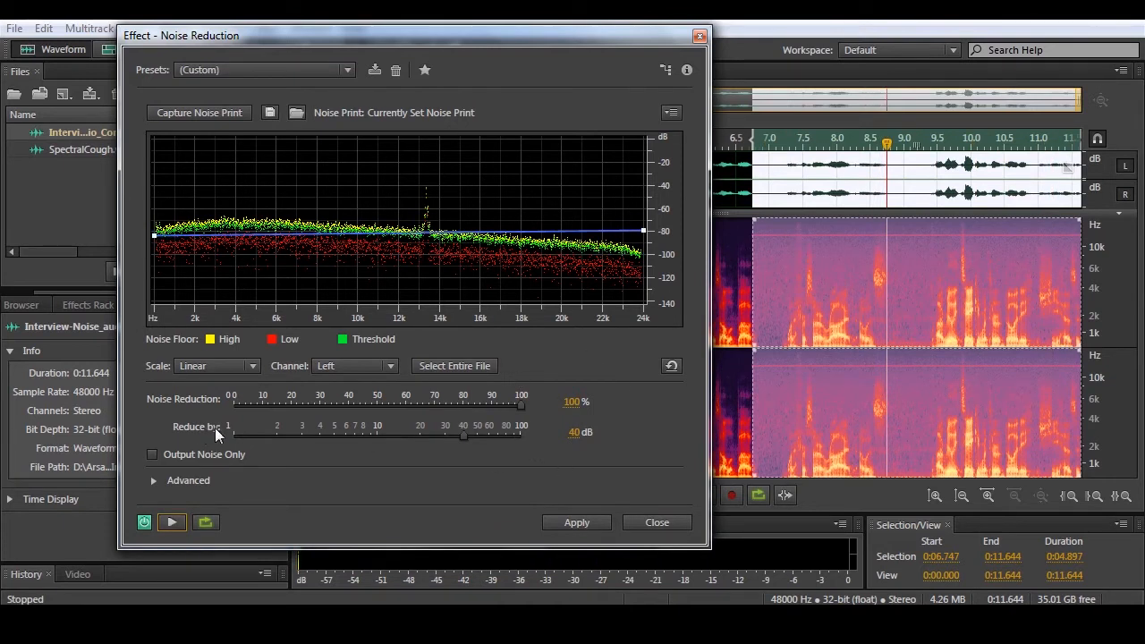
- Try reducing the noise by 74.1 dB and preview the selection
left_click_drag(464, 435, 502, 434)
left_click(173, 521)
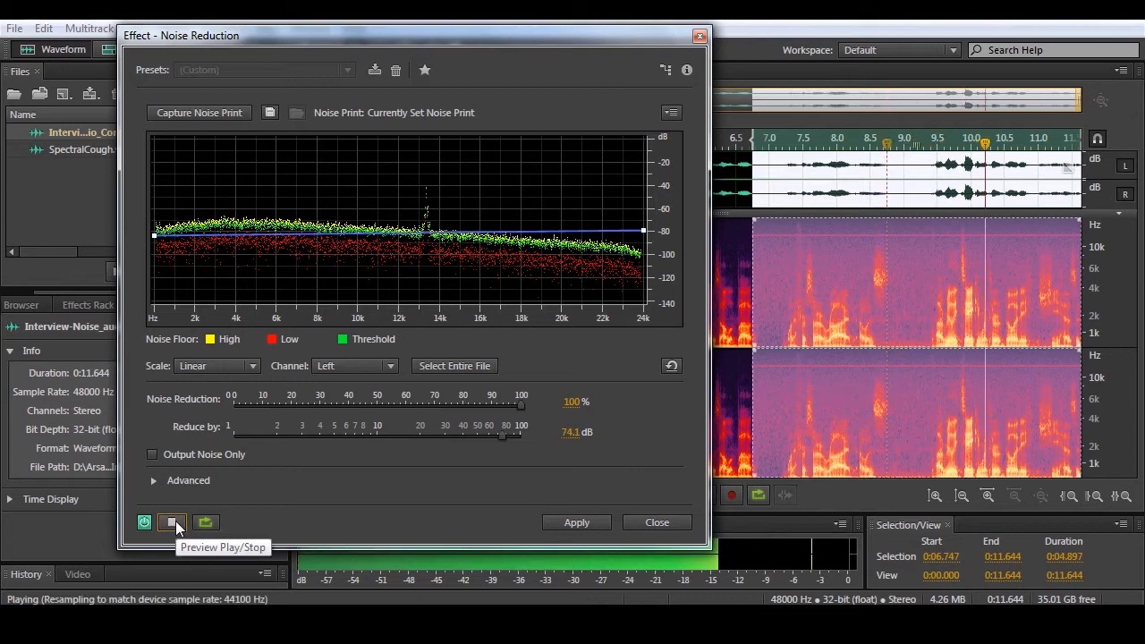
left_click(173, 522)
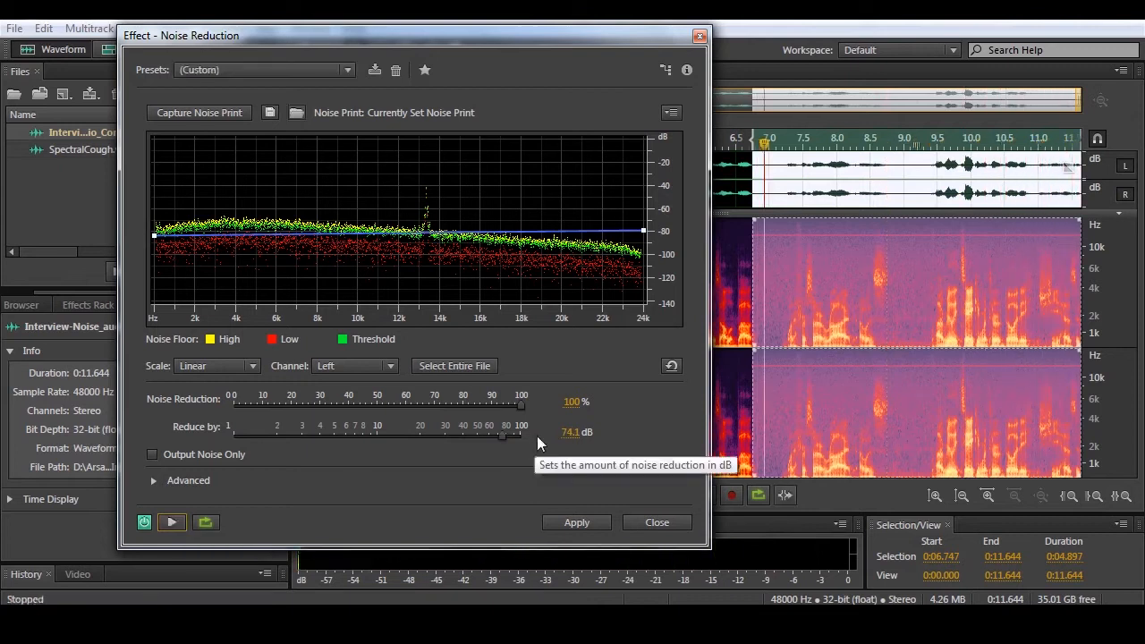
- Set the Reduce by amount to 40 dB, apply the Noise Reduction to the selection and deselect the audio
left_click_drag(497, 435, 461, 437)
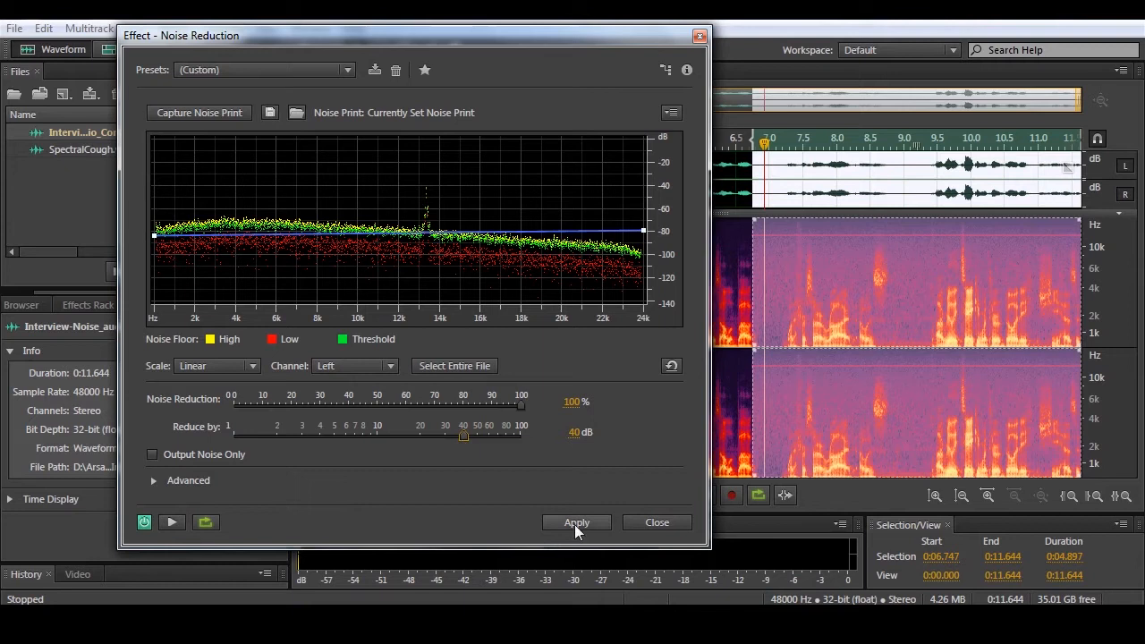
left_click_drag(477, 433, 476, 437)
left_click(578, 522)
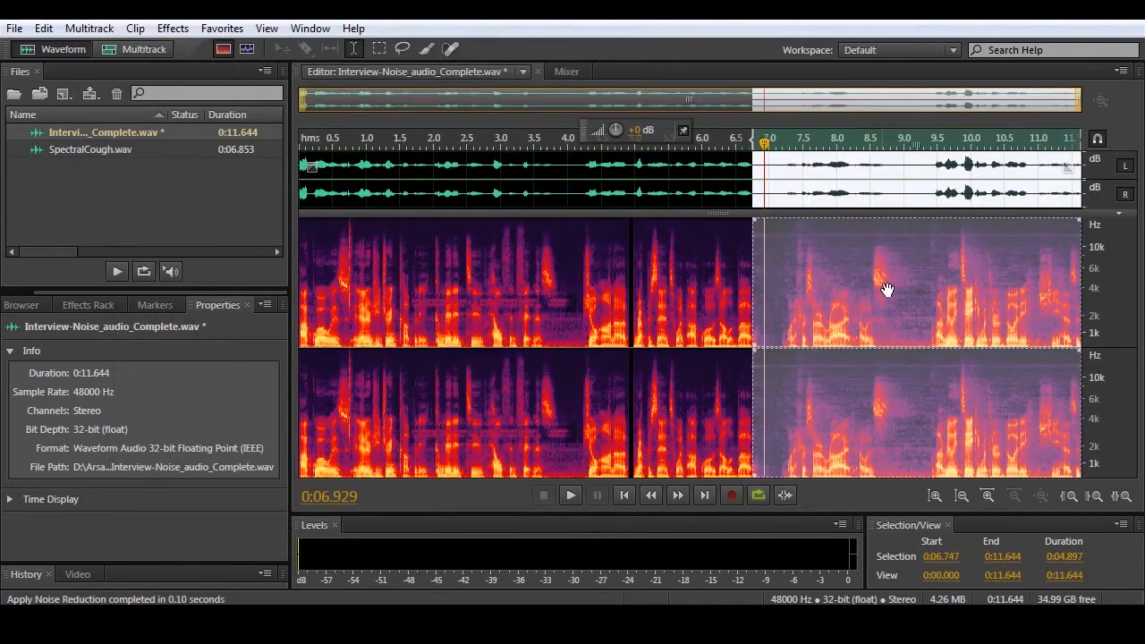
left_click(725, 320)
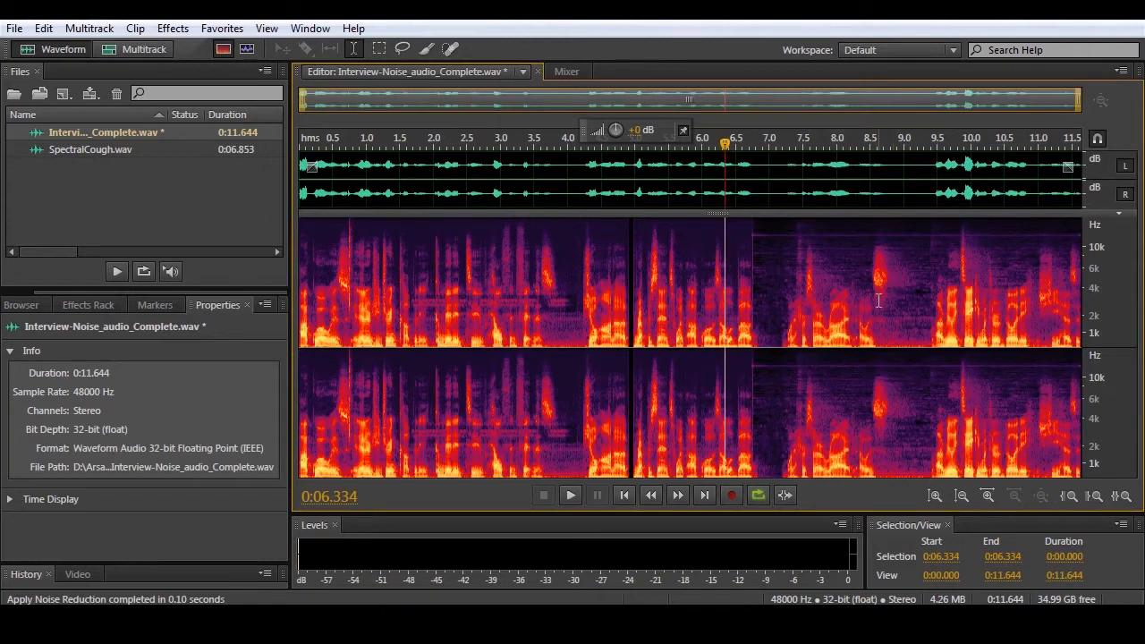
left_click(174, 28)
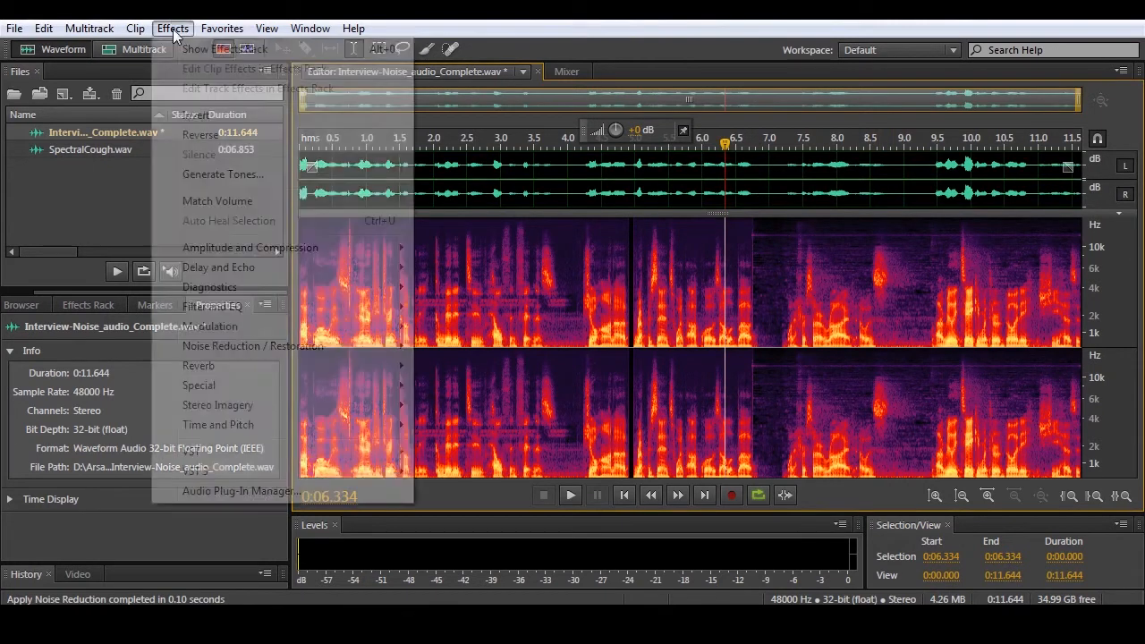
mouse_move(253, 354)
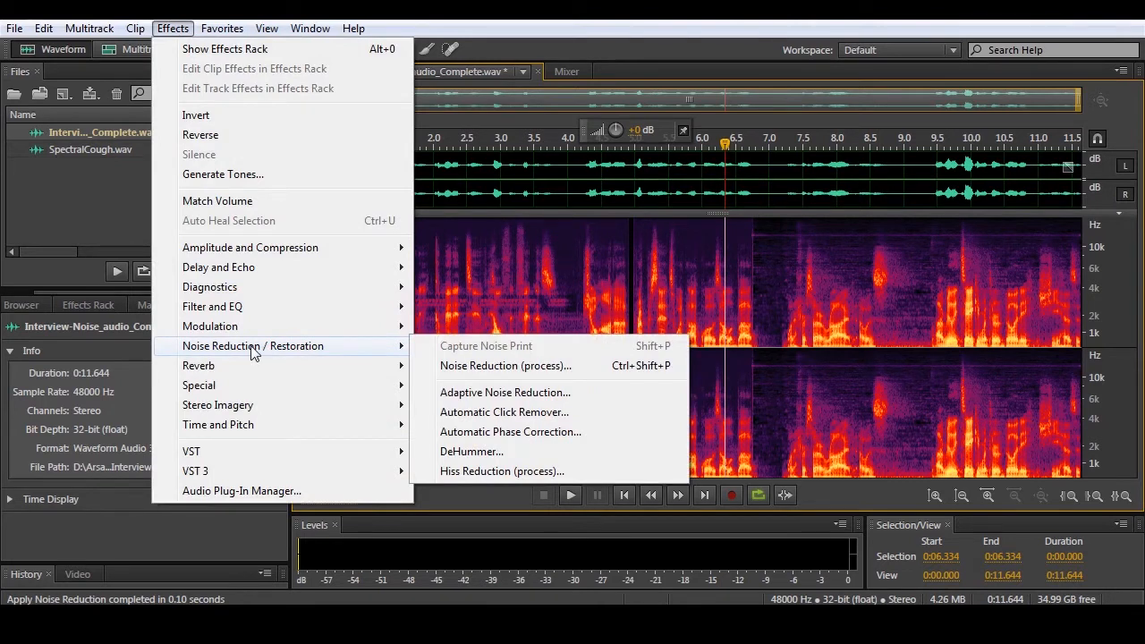
left_click(539, 84)
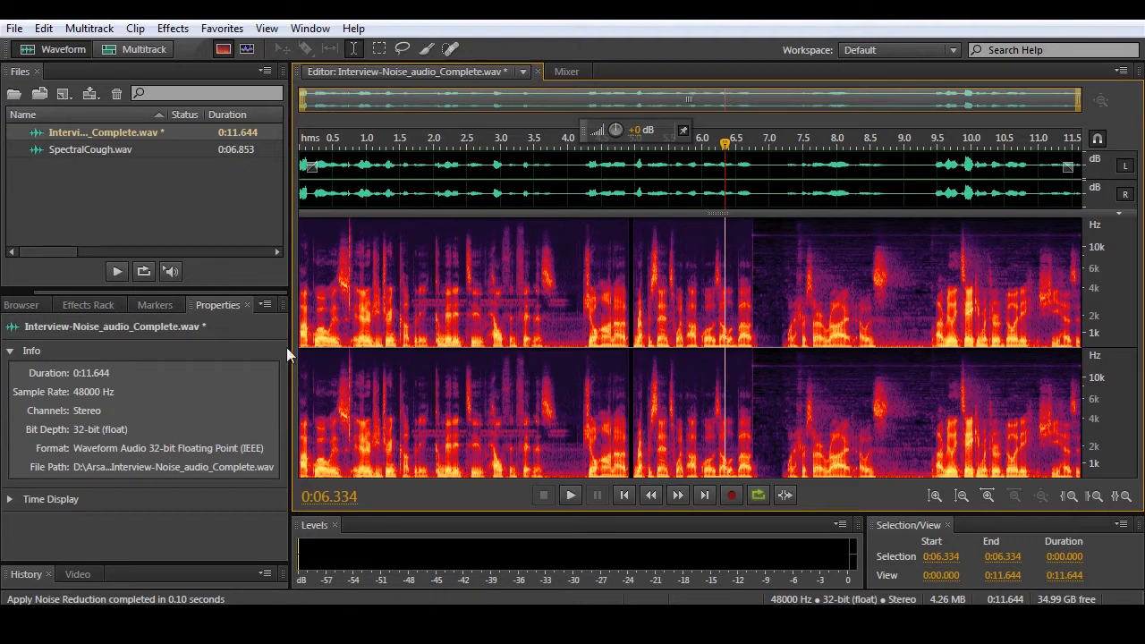
left_click(173, 29)
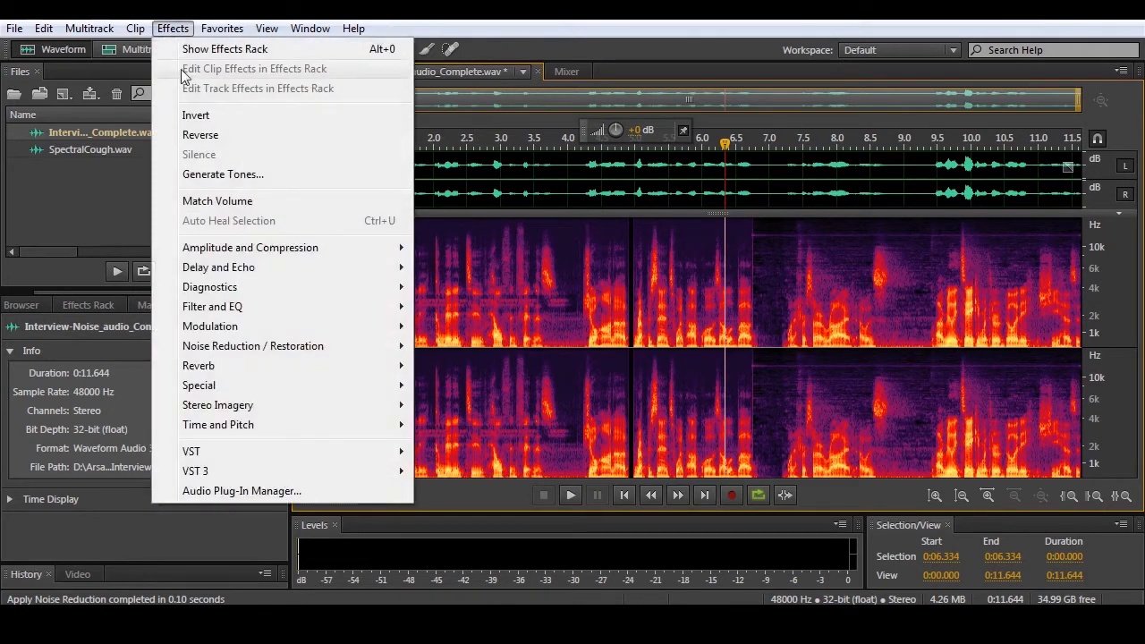
mouse_move(261, 290)
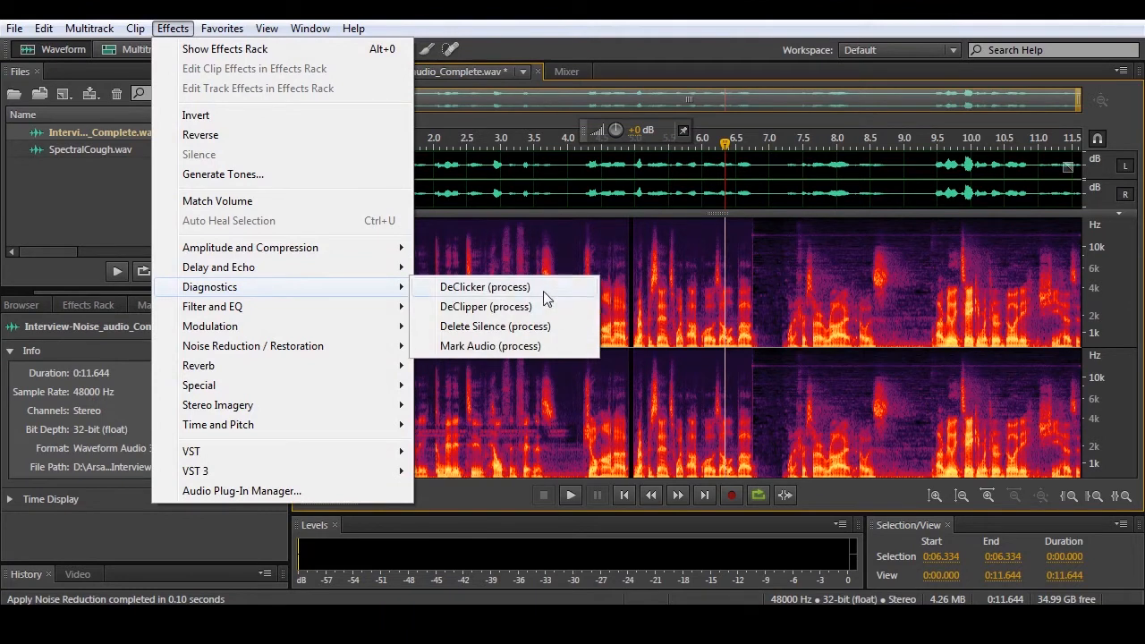
mouse_move(311, 349)
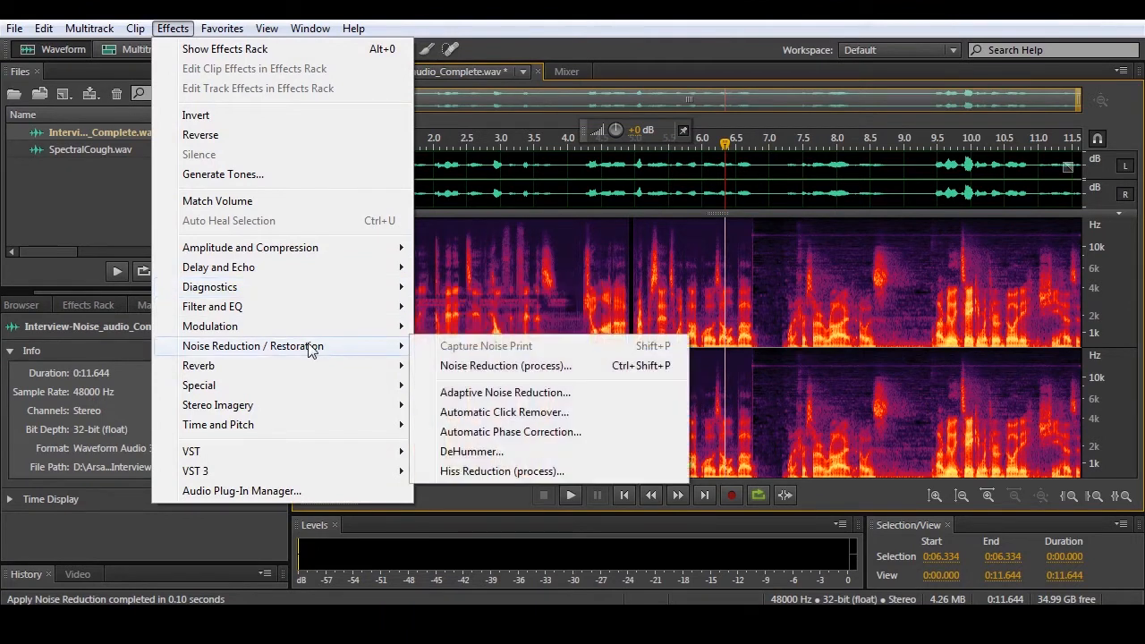
left_click(545, 366)
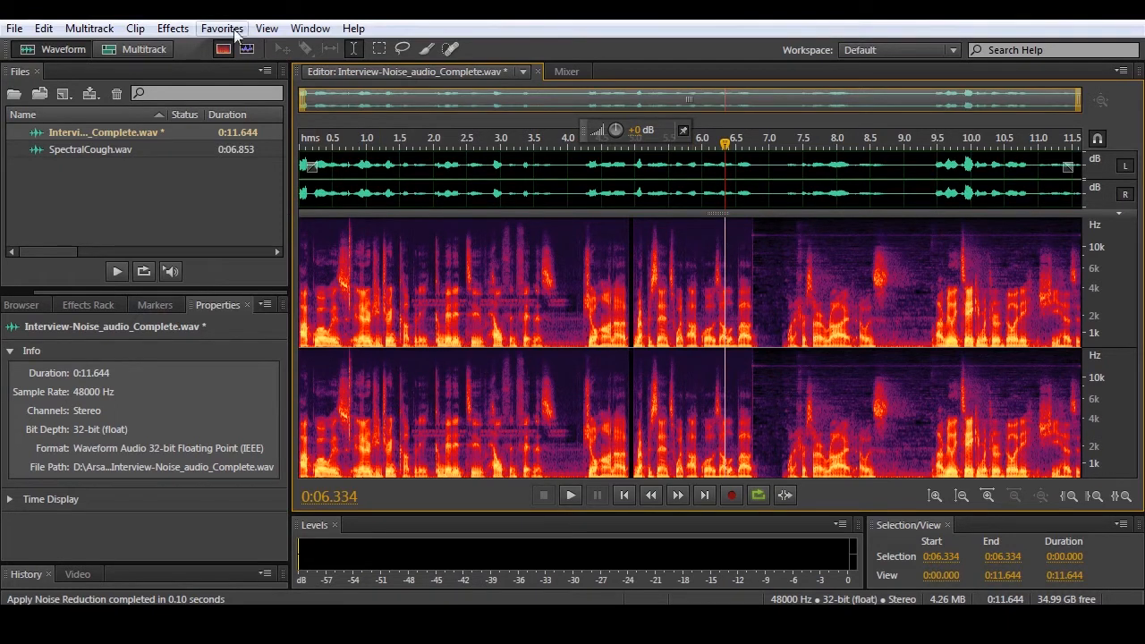
left_click(173, 28)
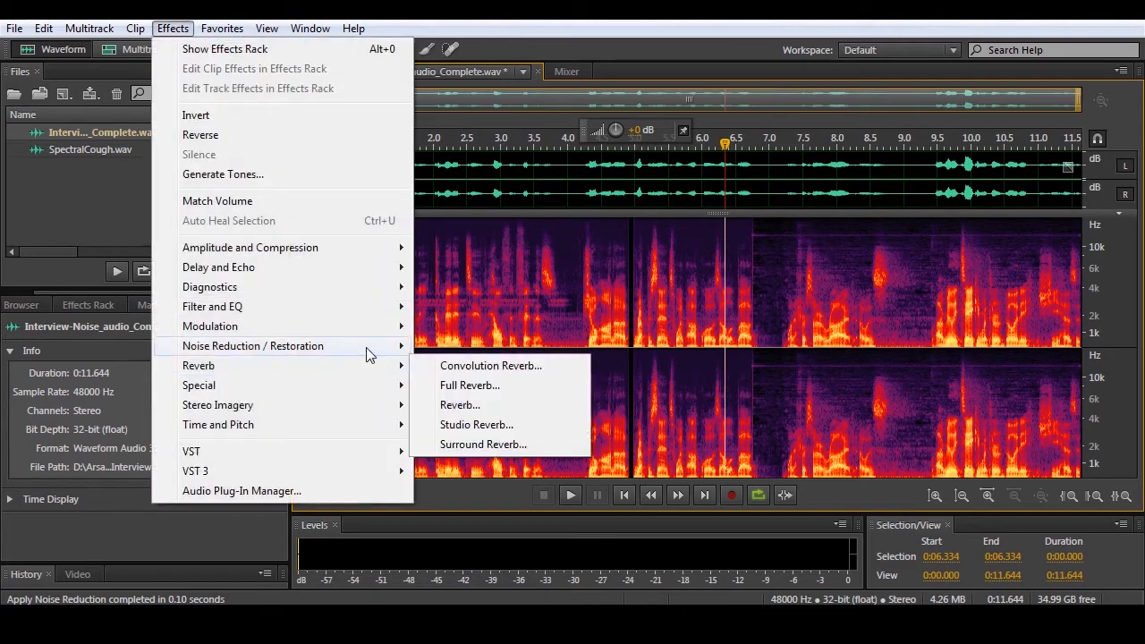
mouse_move(367, 350)
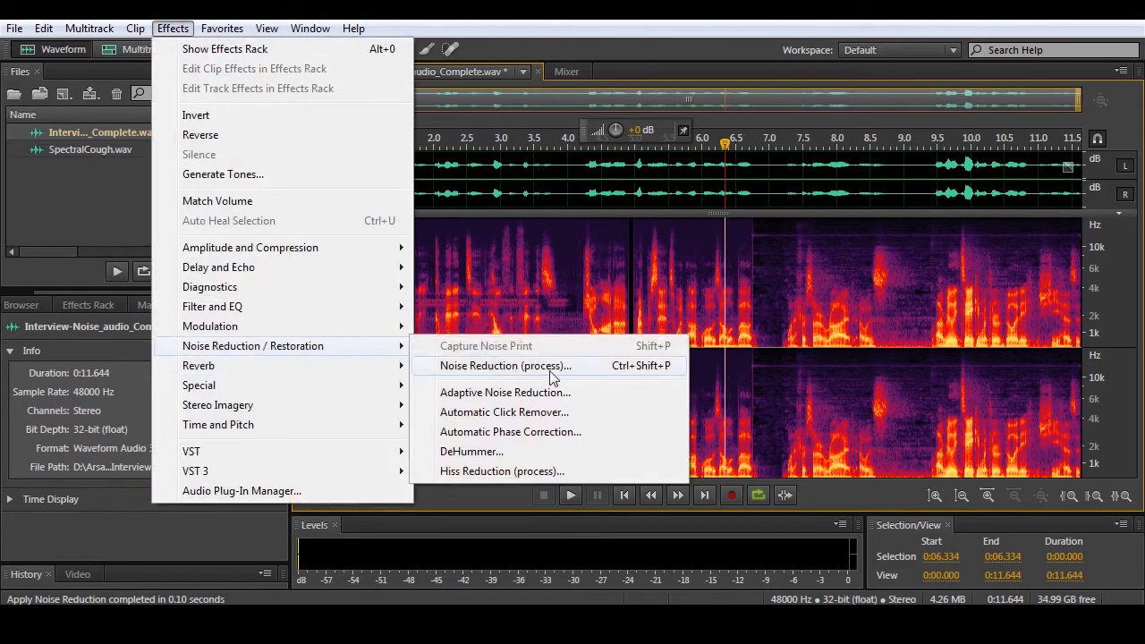
left_click(505, 366)
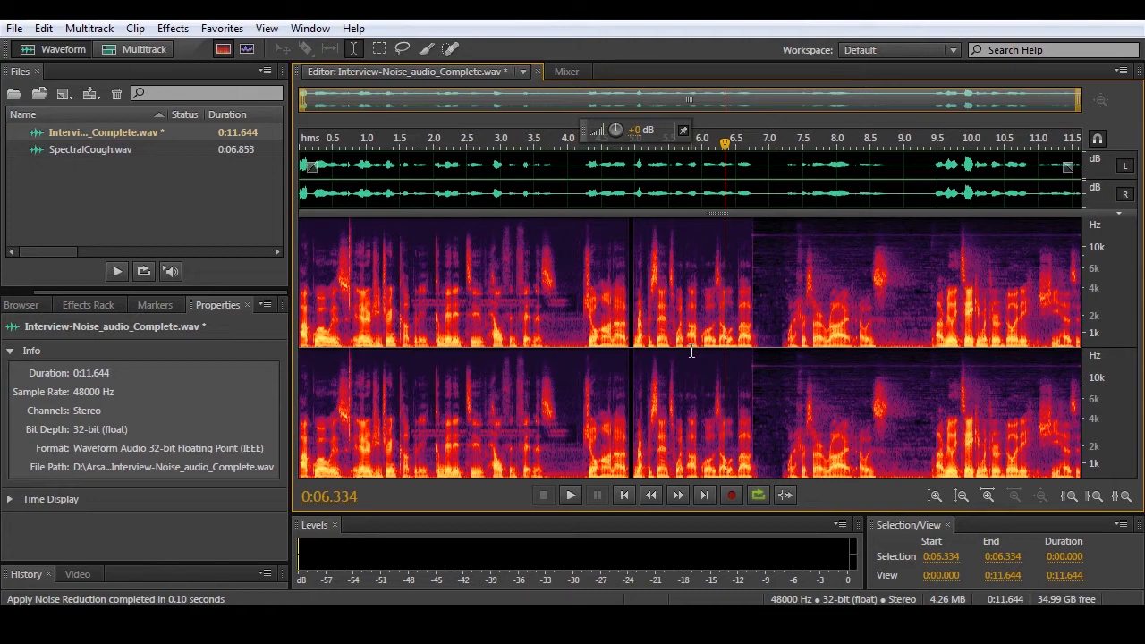
left_click(173, 28)
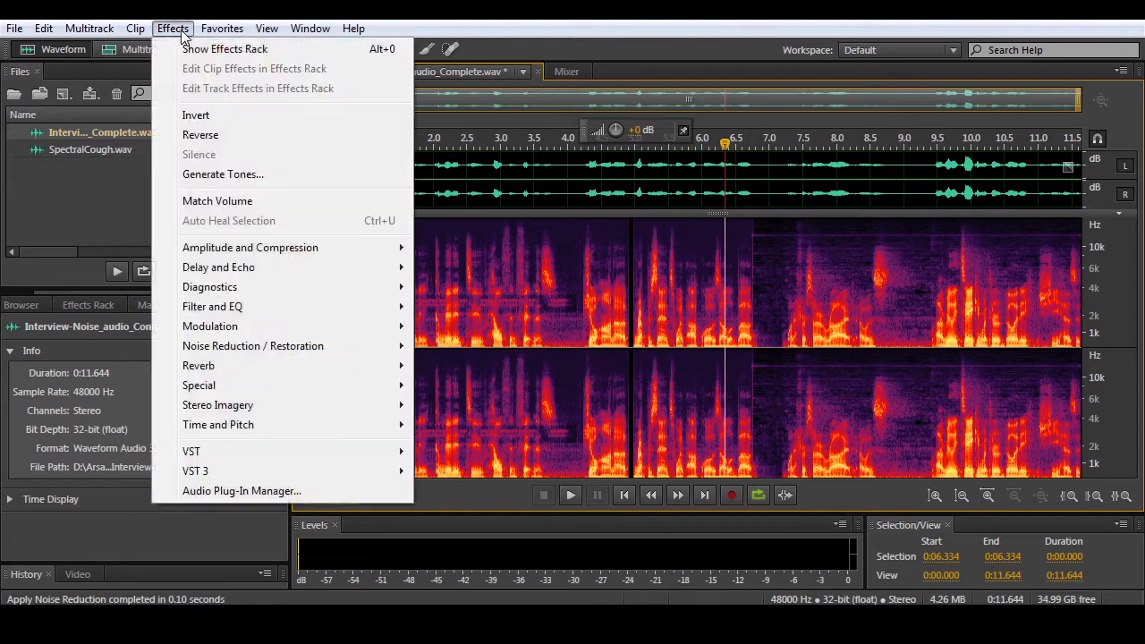
mouse_move(270, 310)
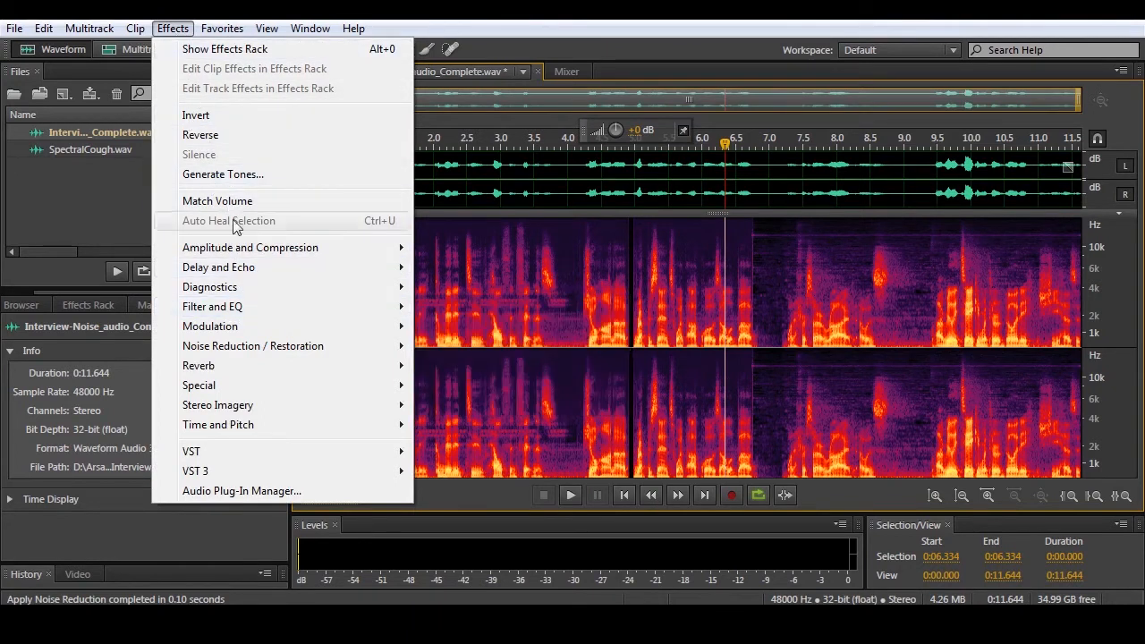
mouse_move(257, 393)
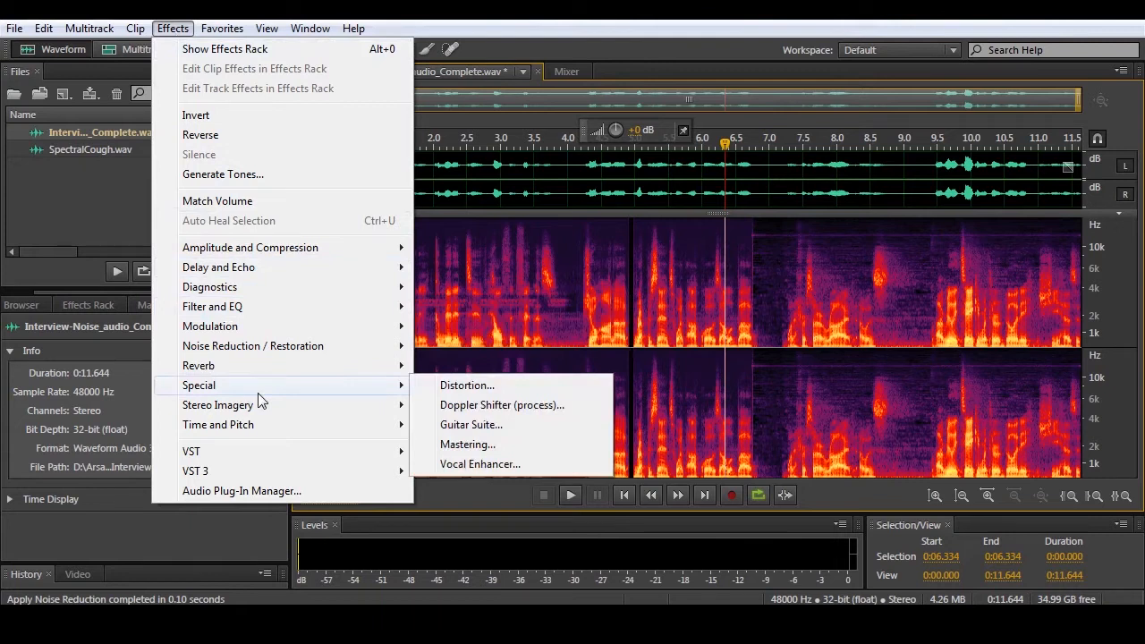
left_click(513, 24)
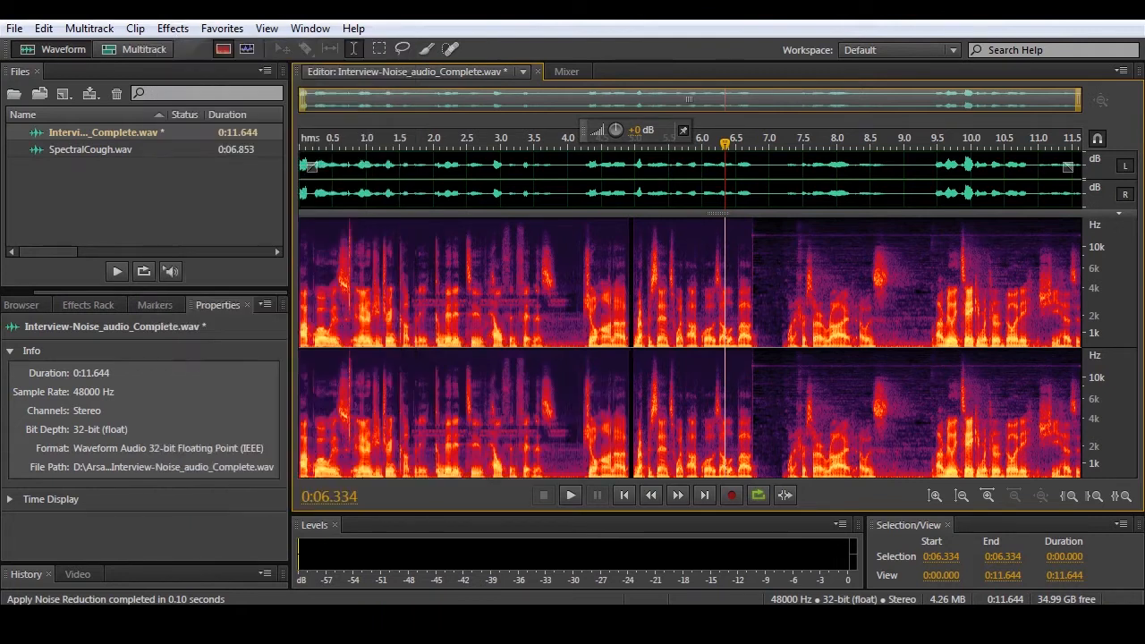
- Show the Effects Rack and look through its 16 empty slots and the list of available effect categories
left_click(83, 307)
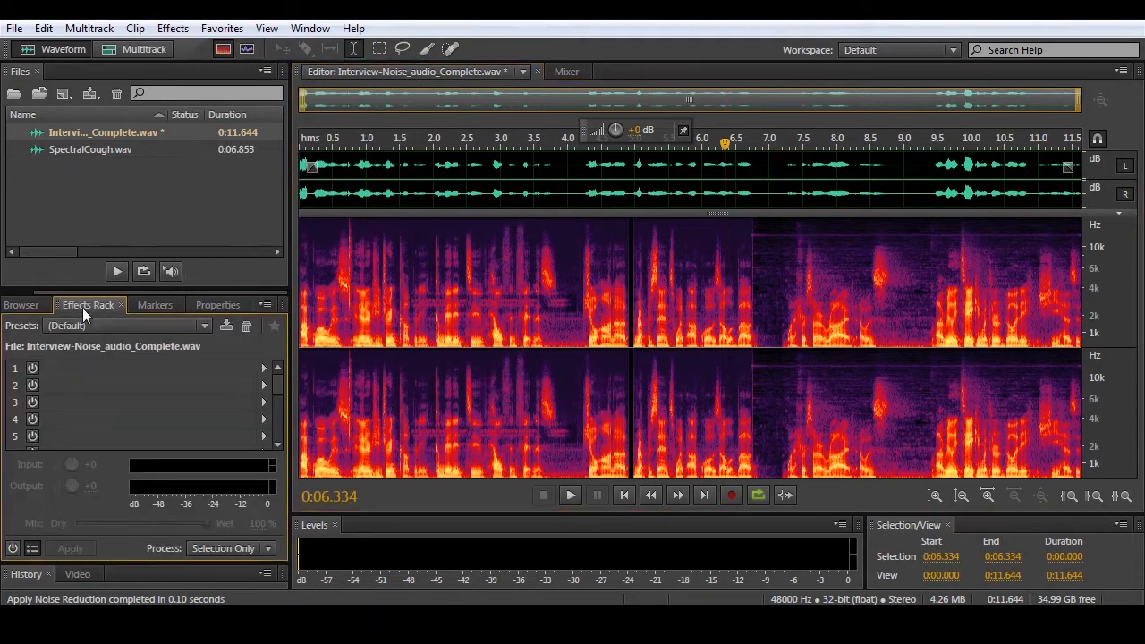
left_click_drag(277, 383, 283, 437)
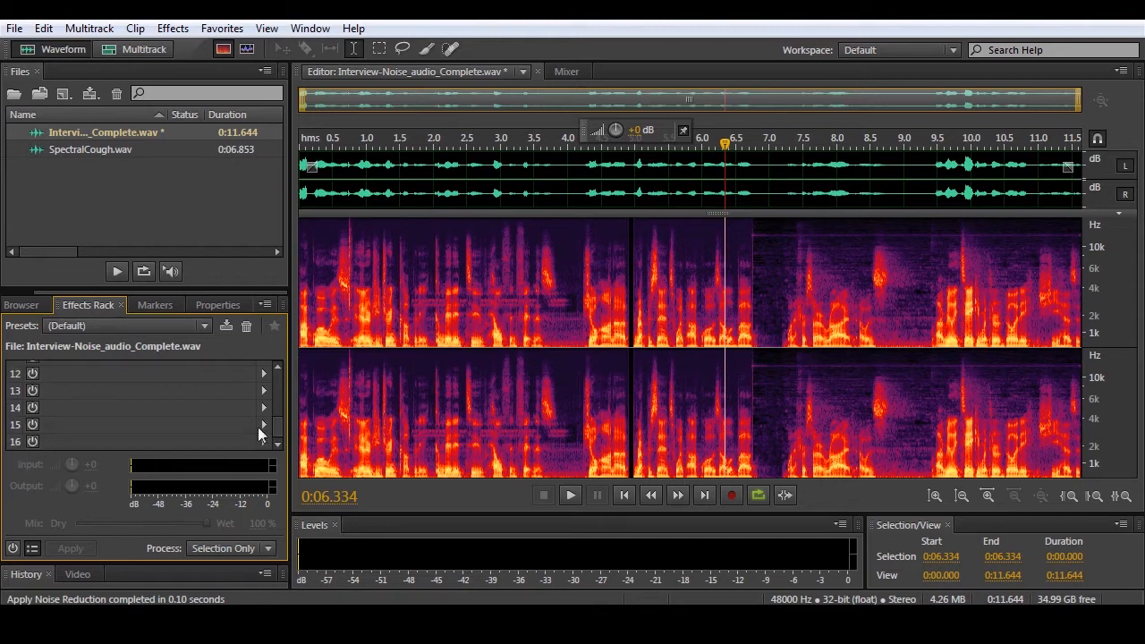
left_click_drag(276, 426, 275, 370)
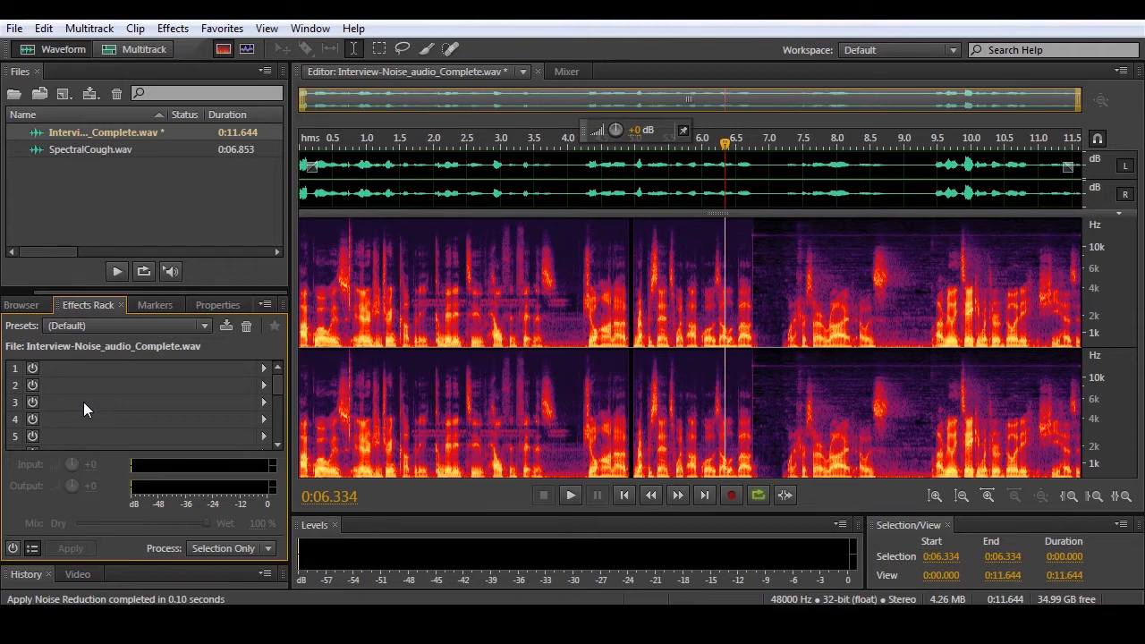
left_click(174, 28)
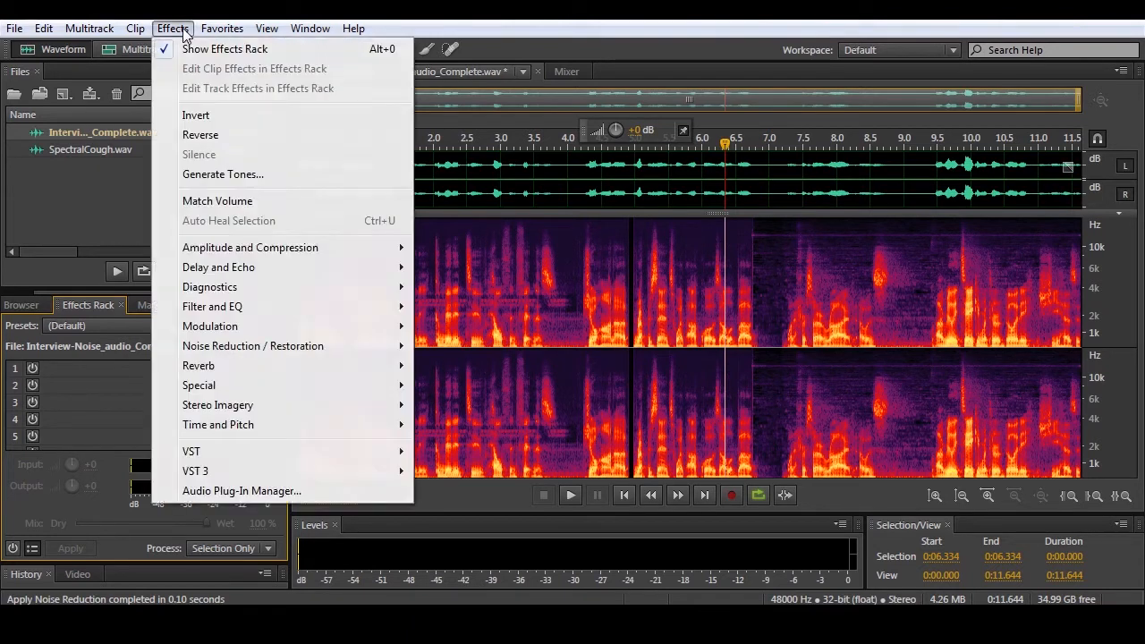
left_click(183, 32)
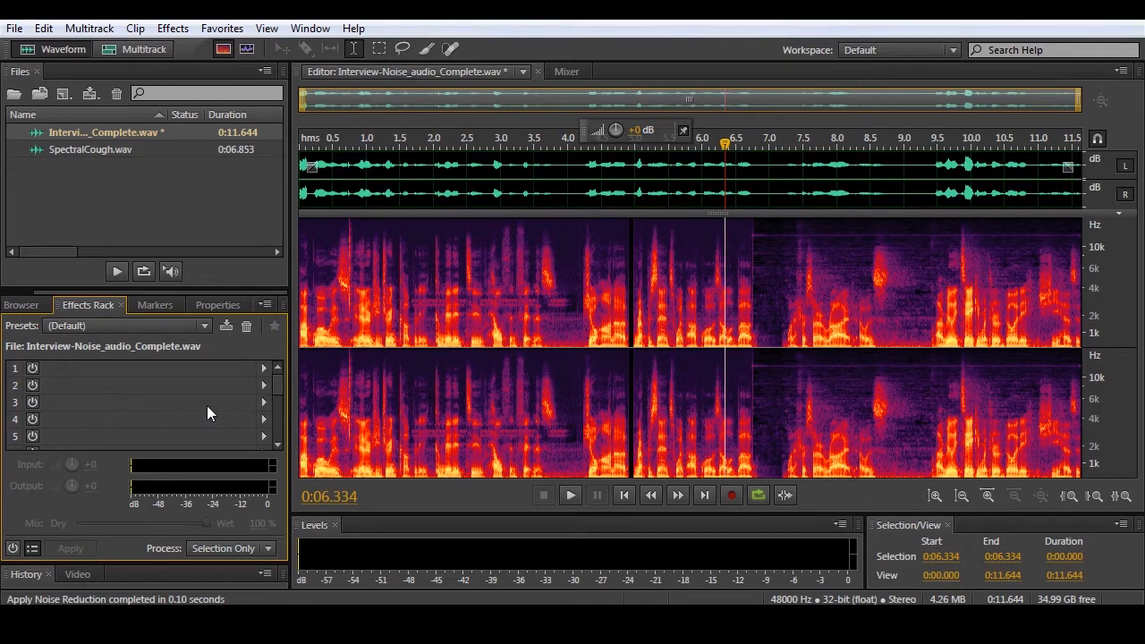
- Add the Delay effect to slot 1 of the Effects Rack, listen to the recording with it, and switch the effect off
left_click(264, 368)
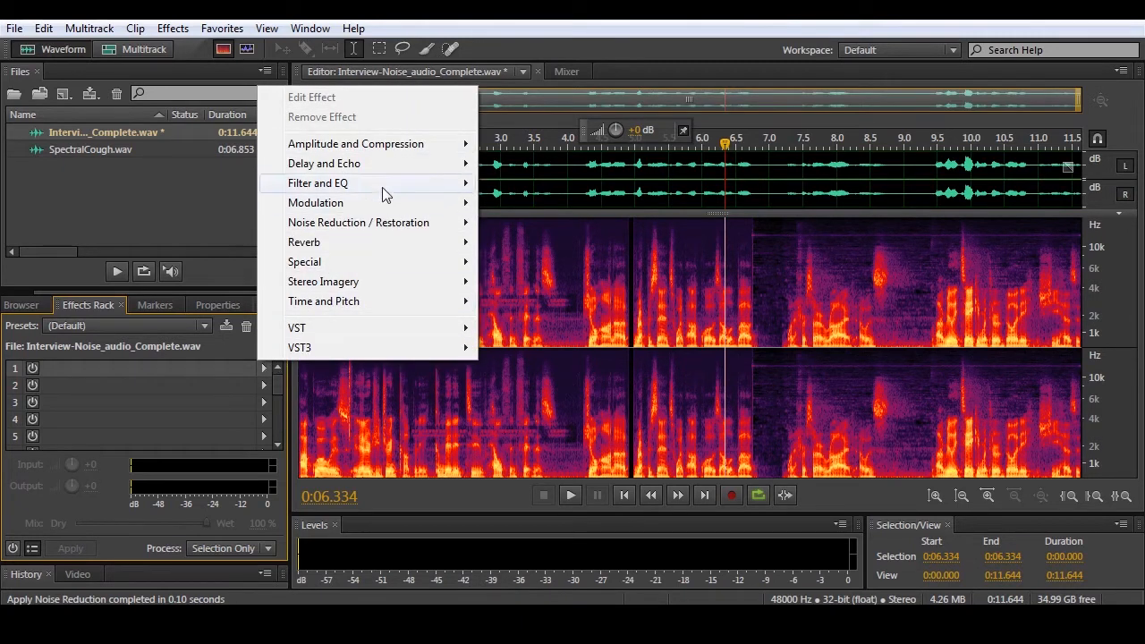
mouse_move(354, 169)
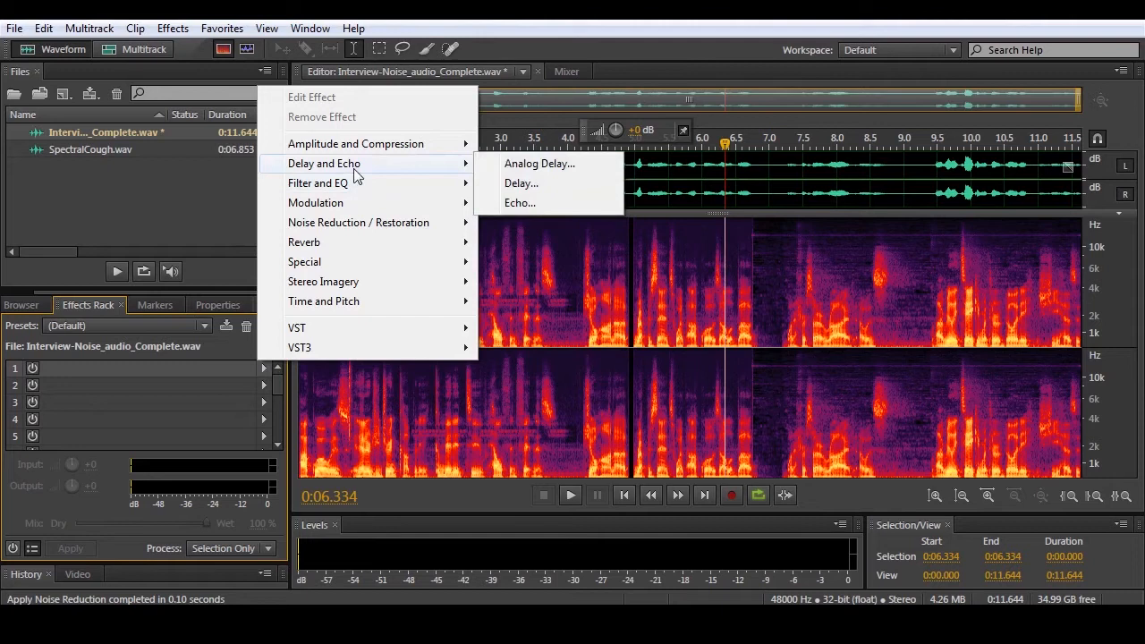
left_click(519, 184)
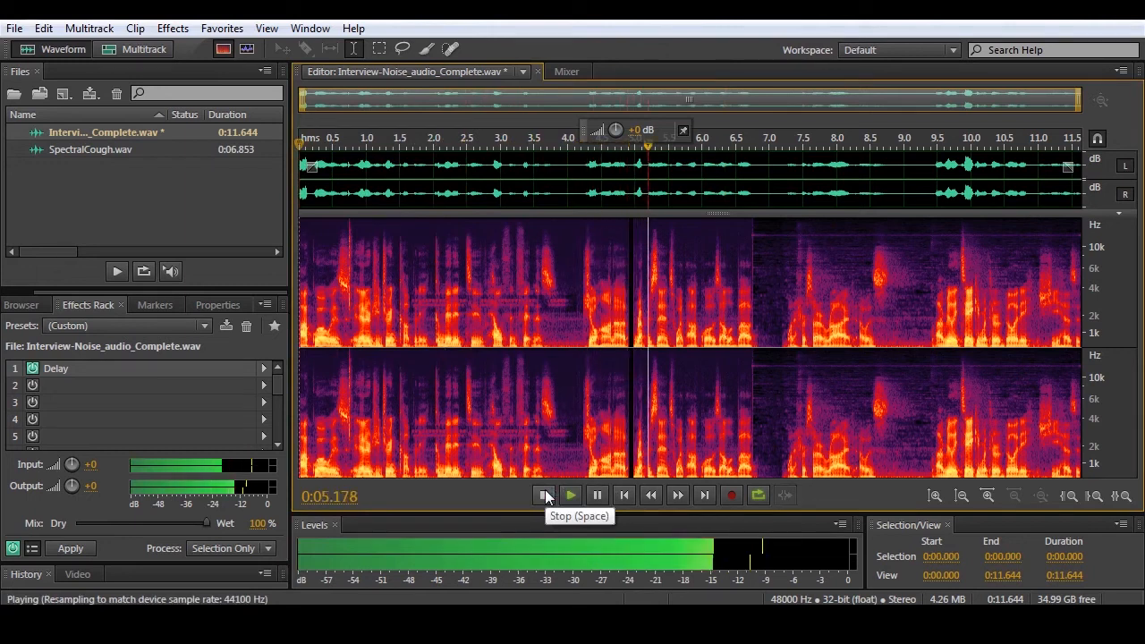
left_click(545, 496)
left_click(32, 371)
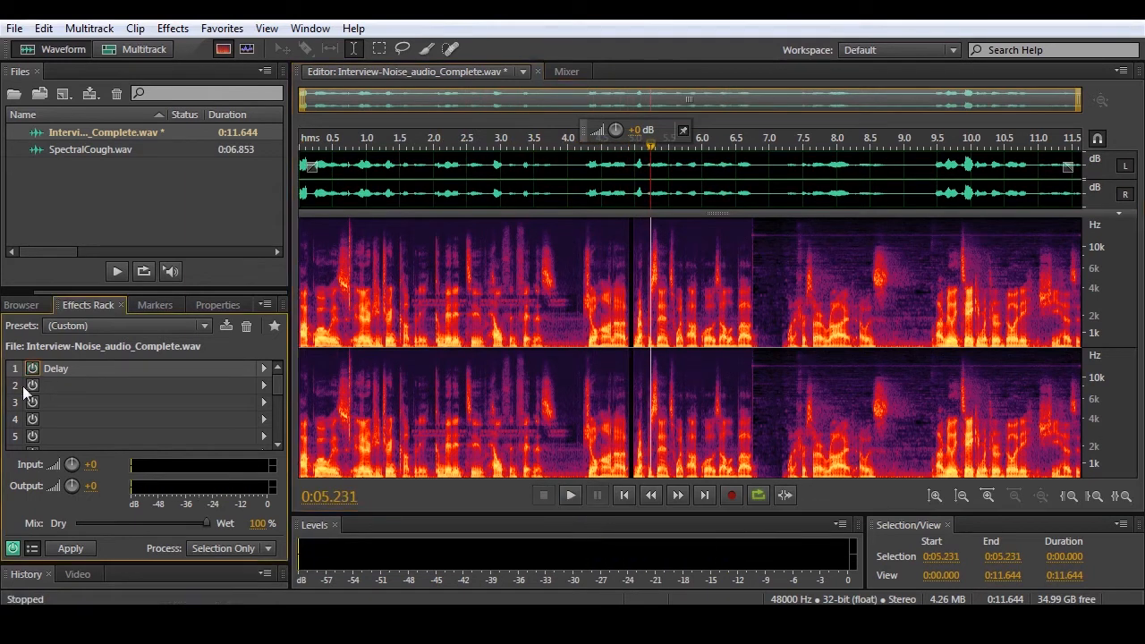
- Open the standalone Delay effect for the recording and preview it with the 100ms Delay on Left preset
left_click(174, 30)
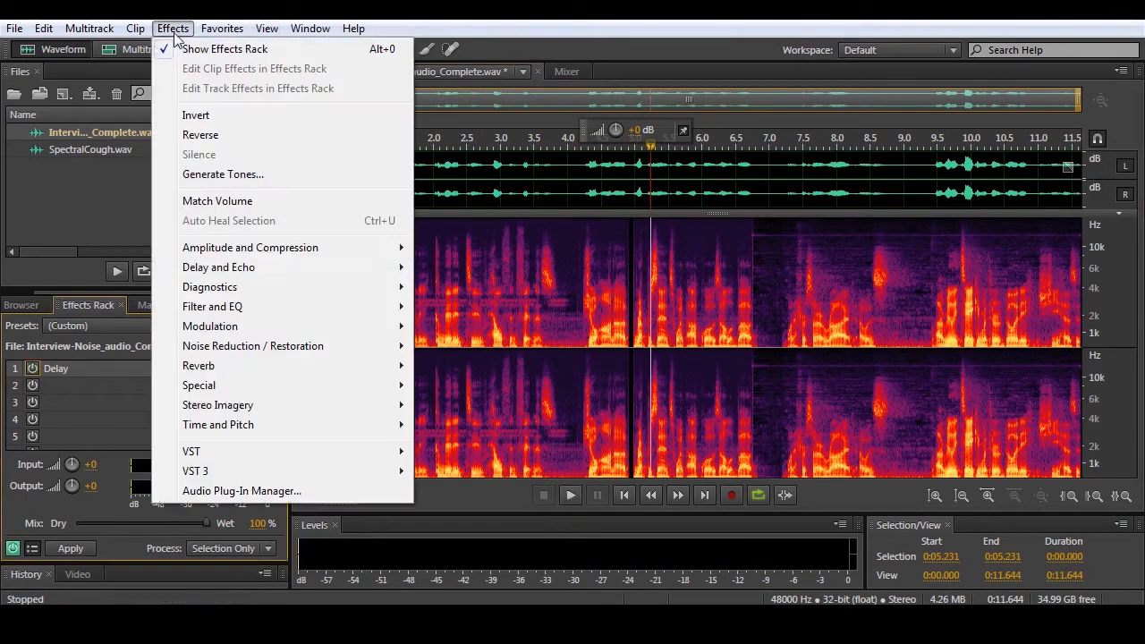
mouse_move(330, 278)
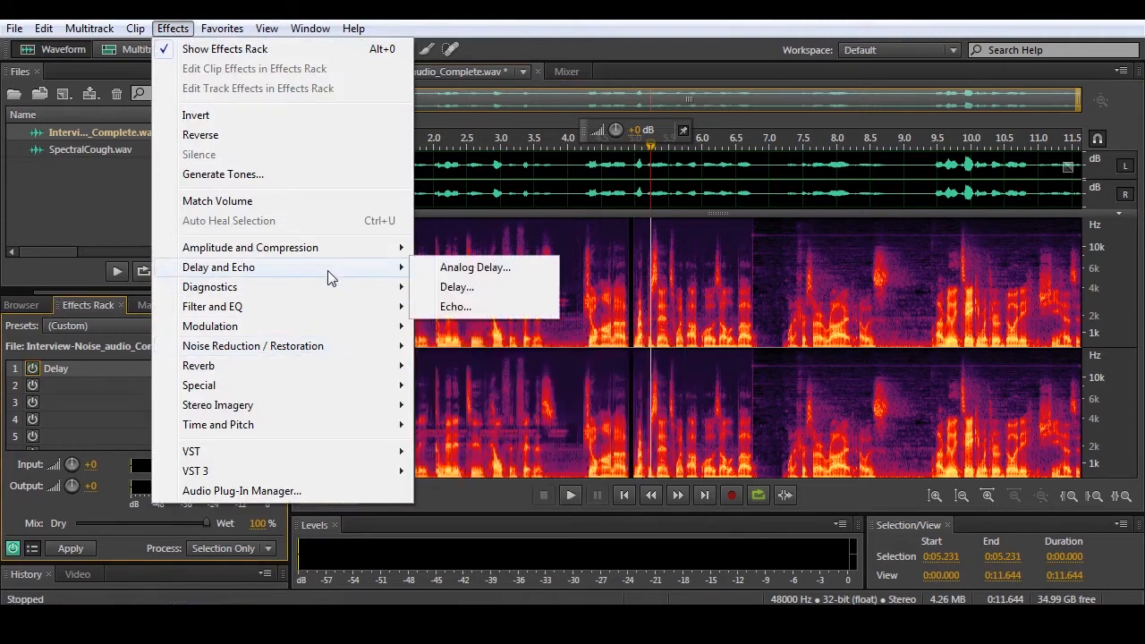
left_click(458, 287)
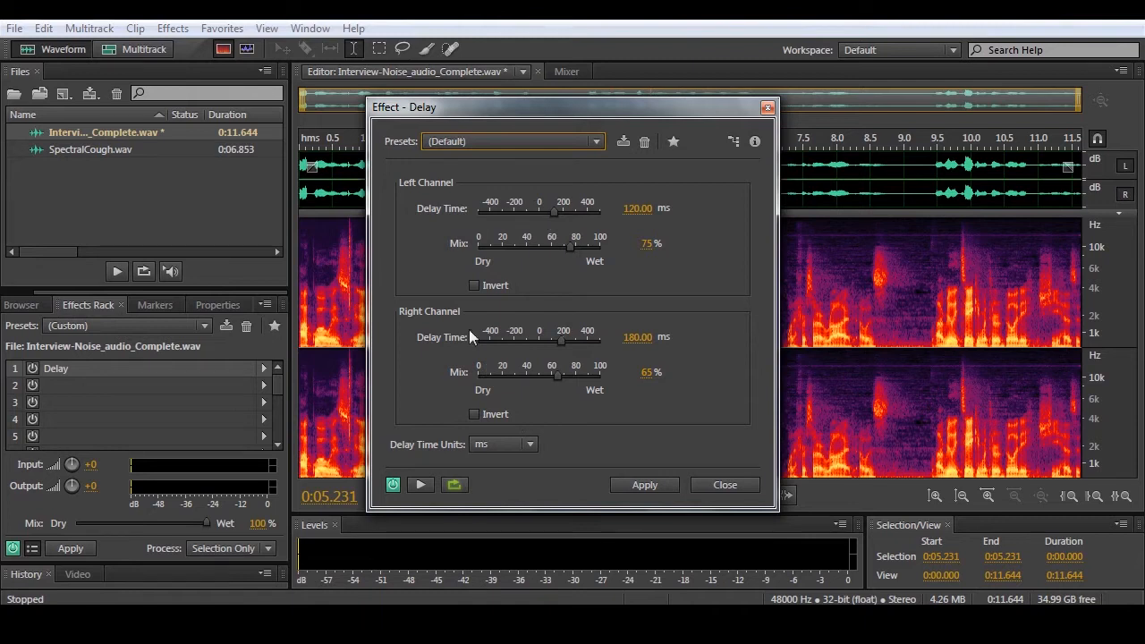
left_click(443, 142)
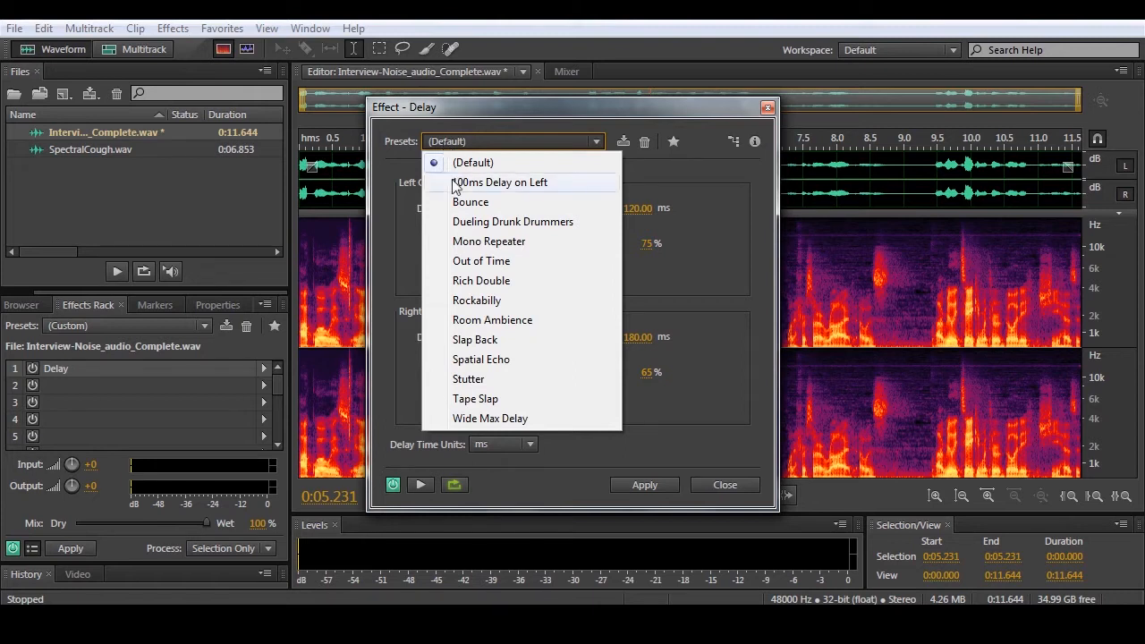
left_click(453, 183)
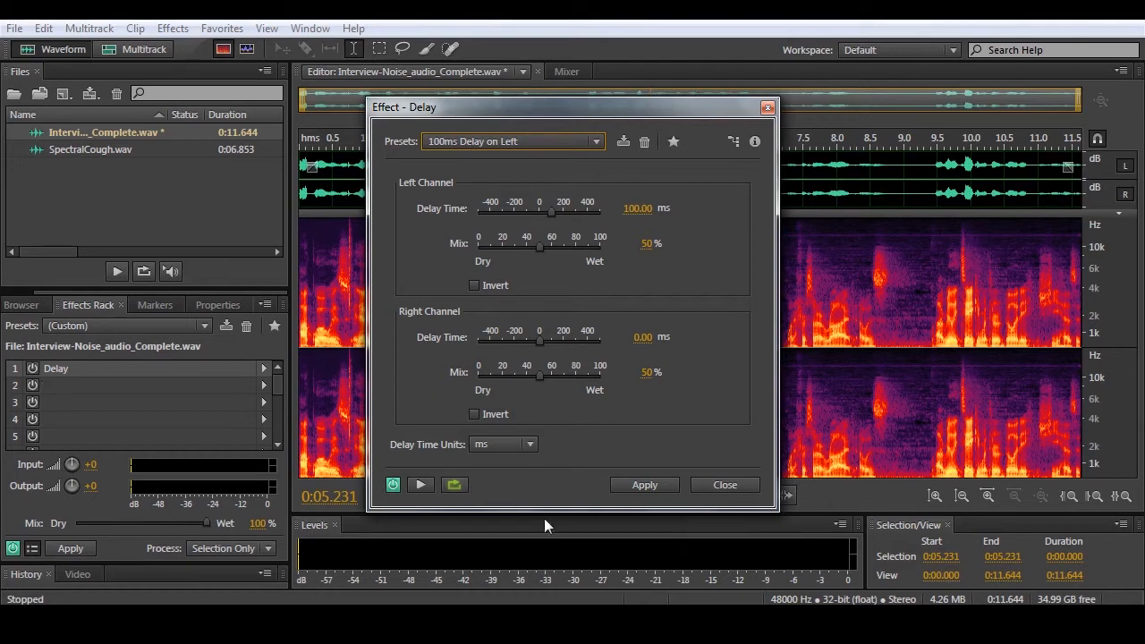
left_click(426, 489)
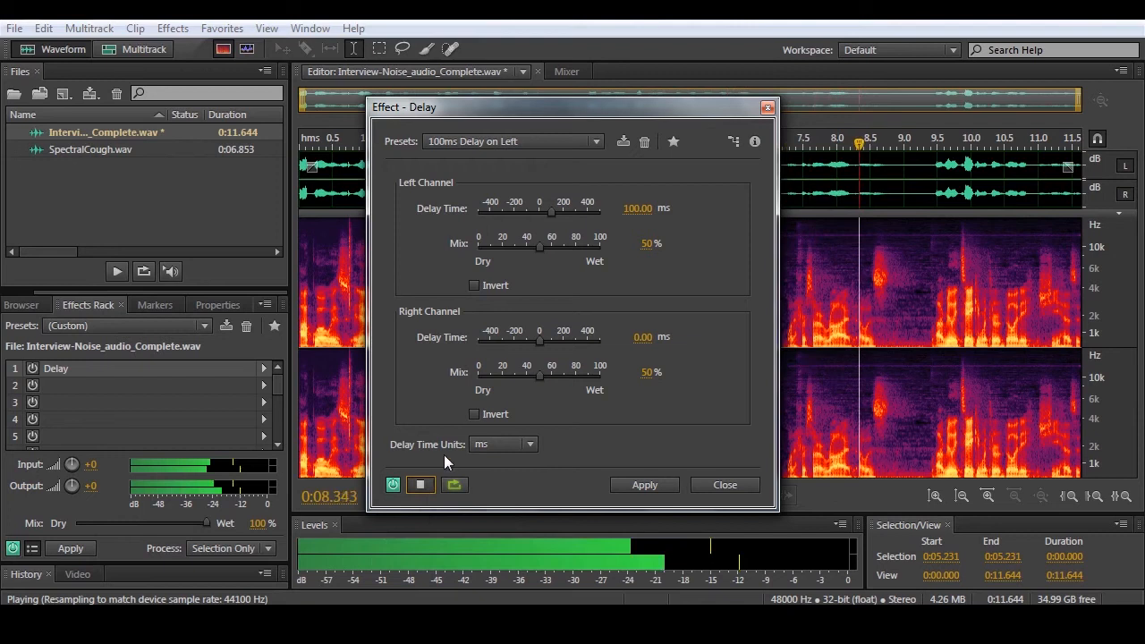
key("space")
- Preview the recording with the Out of Time preset of the Delay effect
left_click(495, 143)
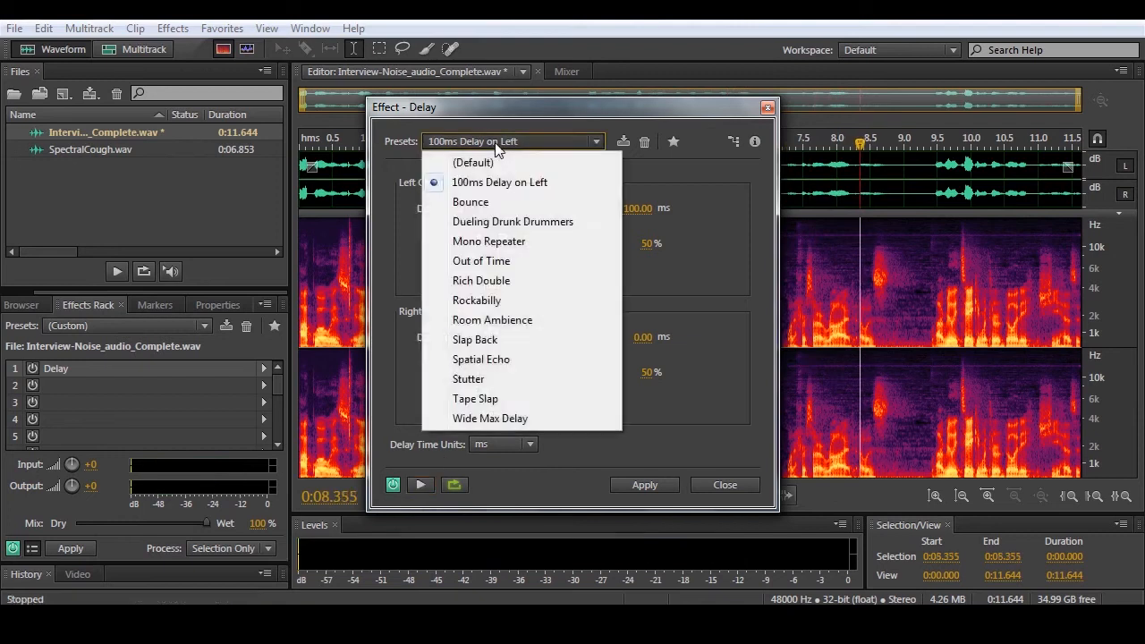
left_click(506, 260)
left_click(422, 484)
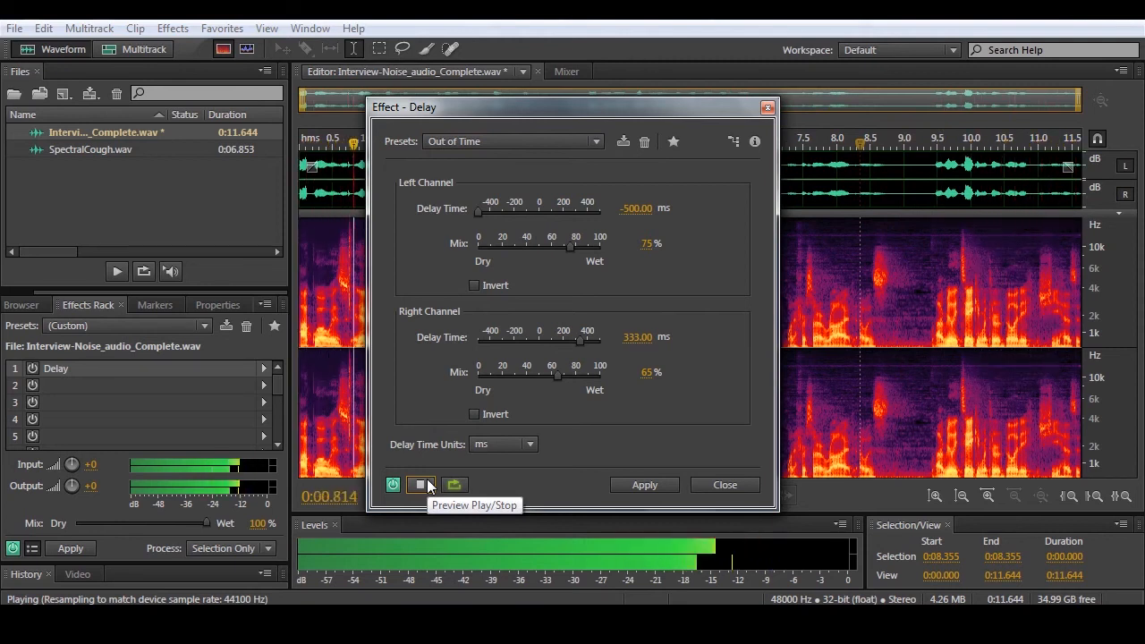
left_click(422, 484)
- Preview the recording with the Room Ambience preset of the Delay effect and close the effect without applying it
left_click(475, 142)
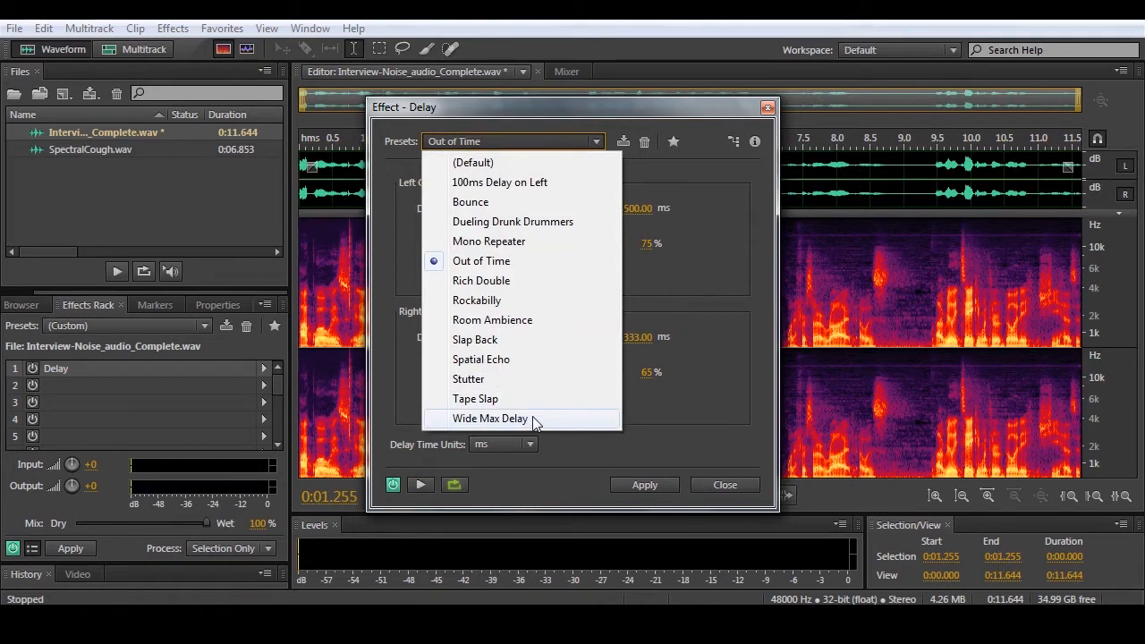
left_click(538, 319)
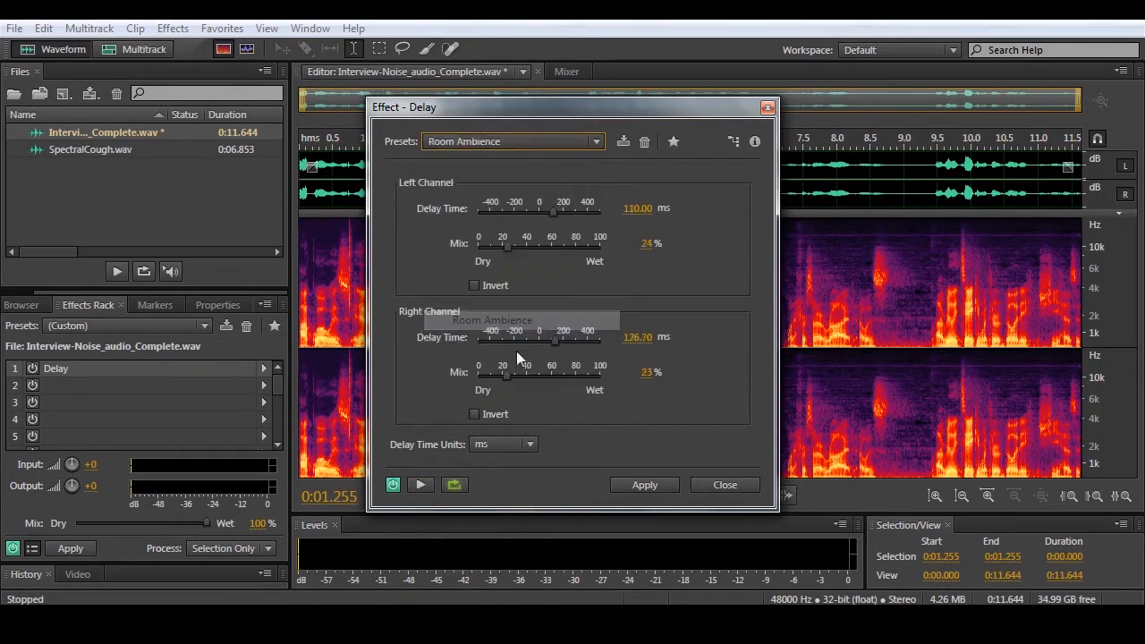
left_click(422, 484)
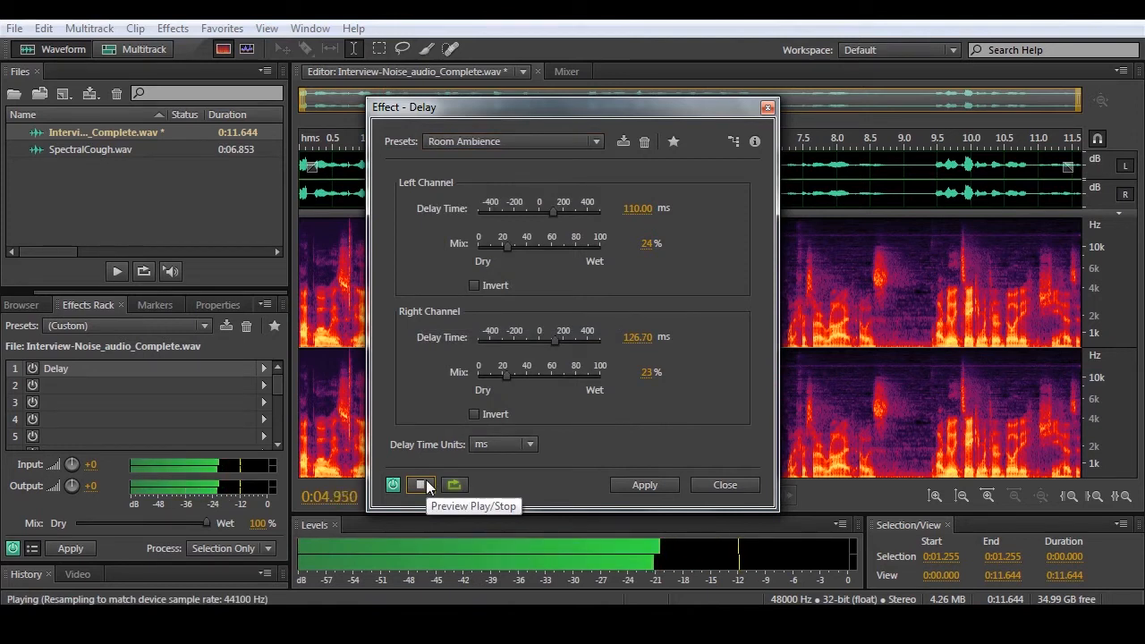
left_click(424, 485)
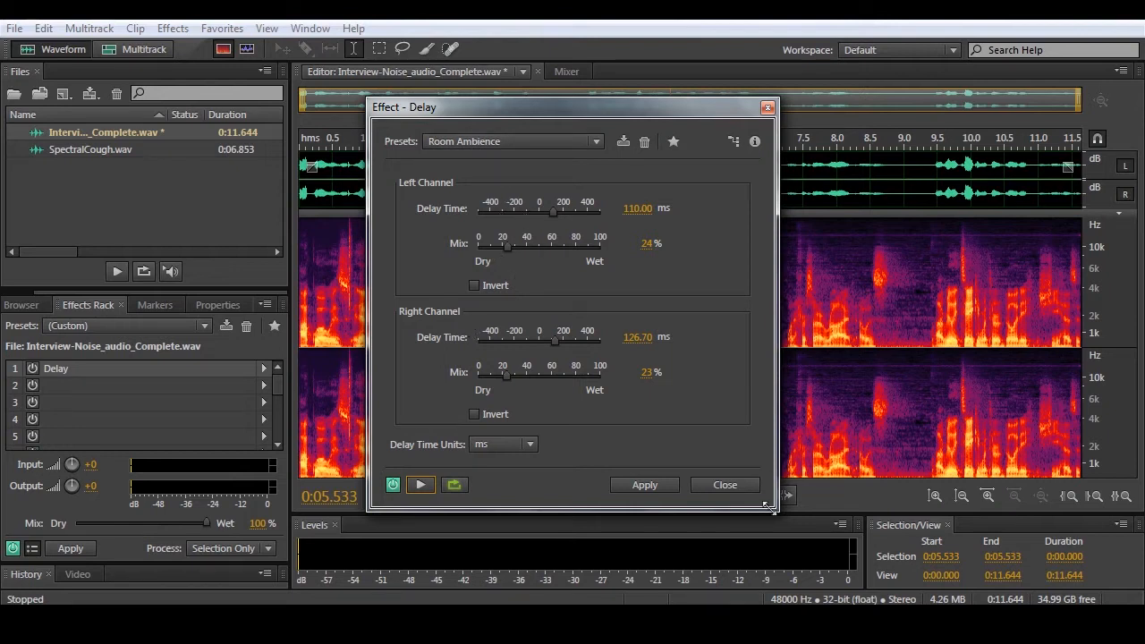
left_click(730, 485)
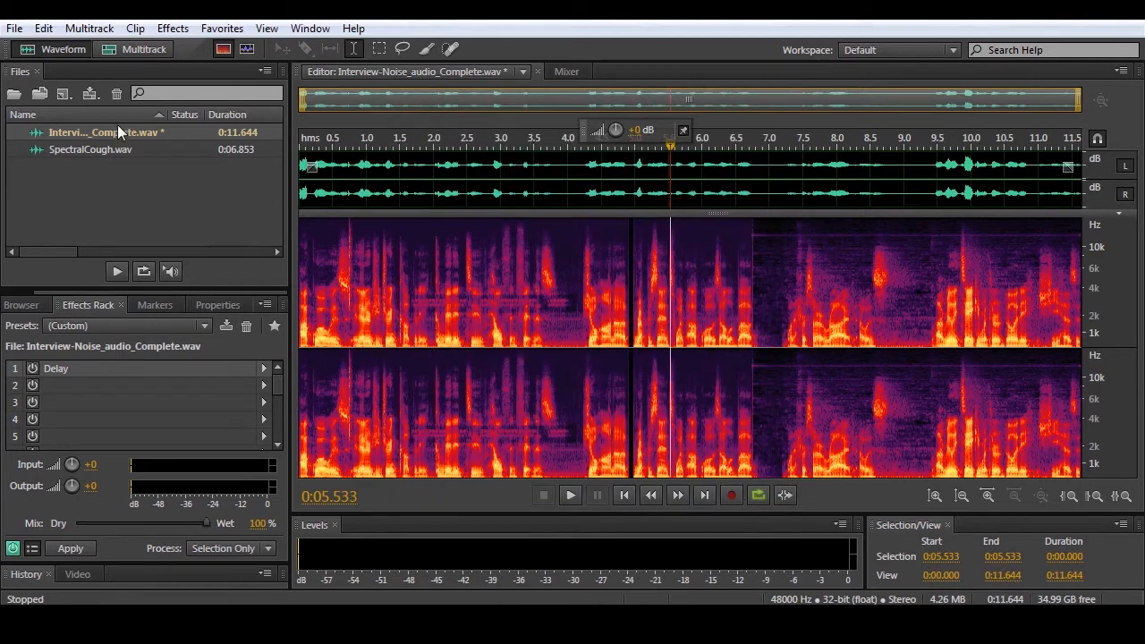
- Open the Echo effect for the recording and preview it with the Spooky preset
left_click(173, 28)
mouse_move(312, 270)
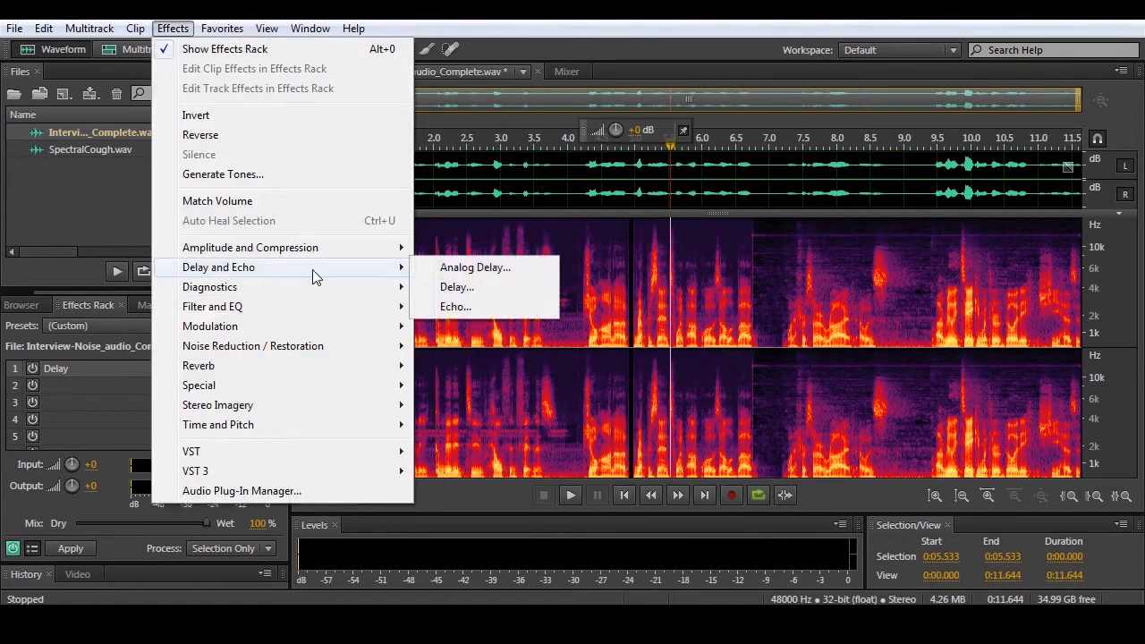
left_click(474, 307)
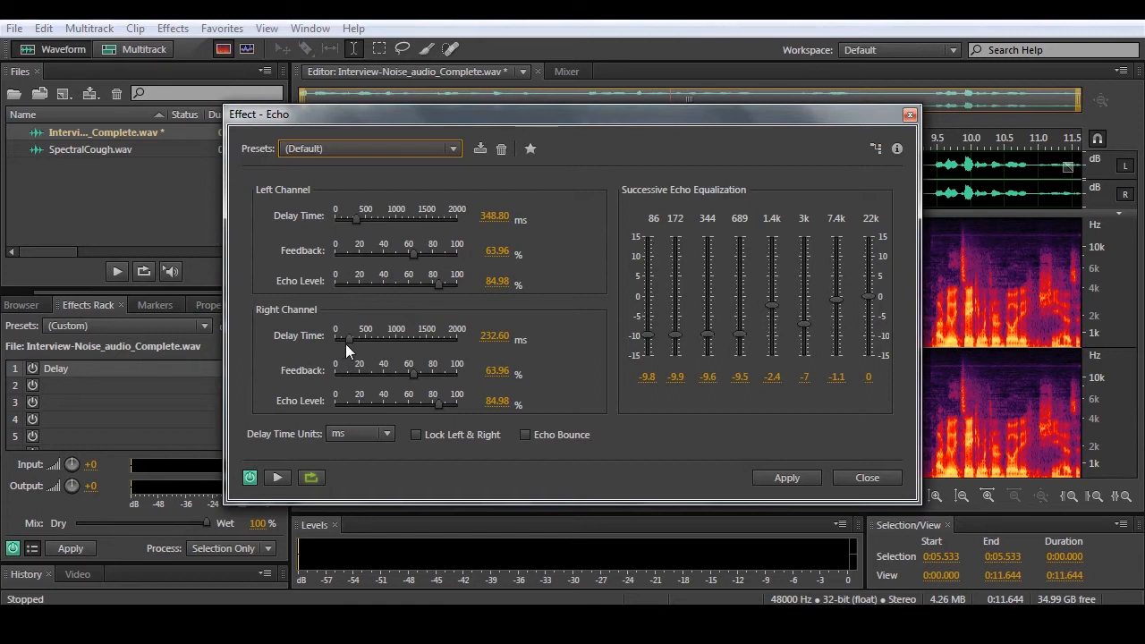
left_click(327, 148)
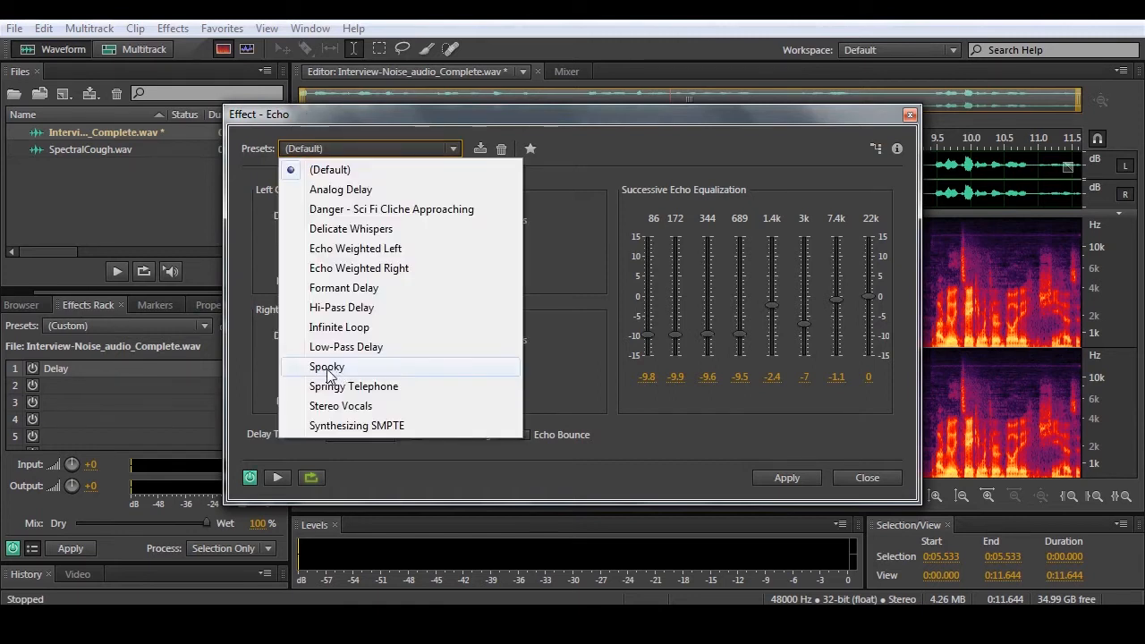
left_click(328, 367)
left_click(279, 479)
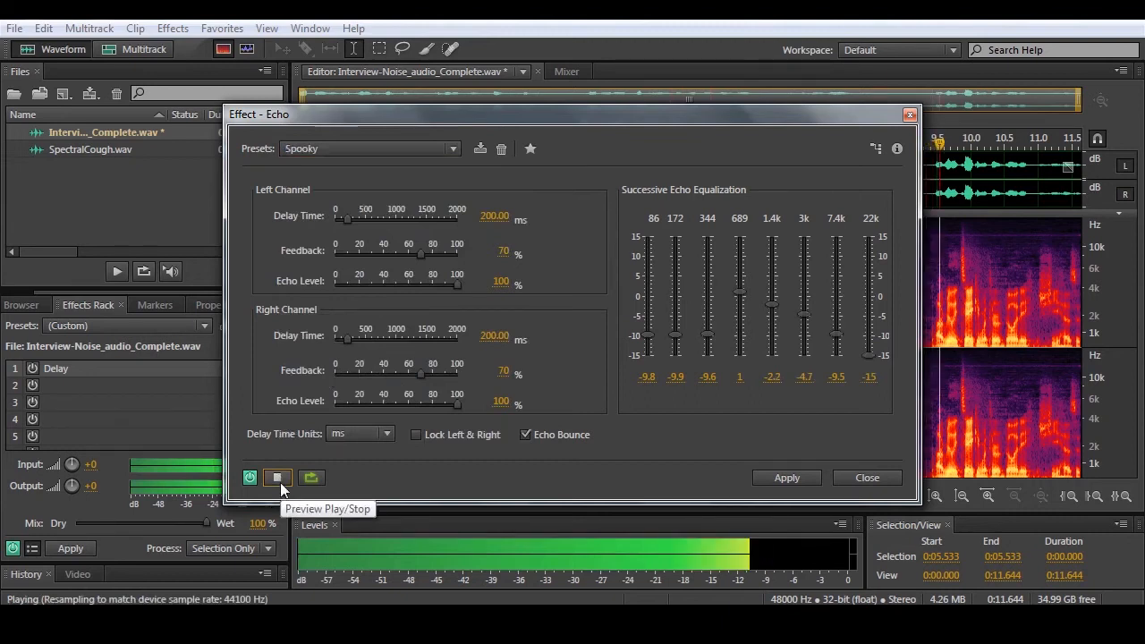
left_click(280, 482)
- Preview the Echo effect with the Delicate Whispers preset and lower the system volume slightly during playback
left_click(342, 149)
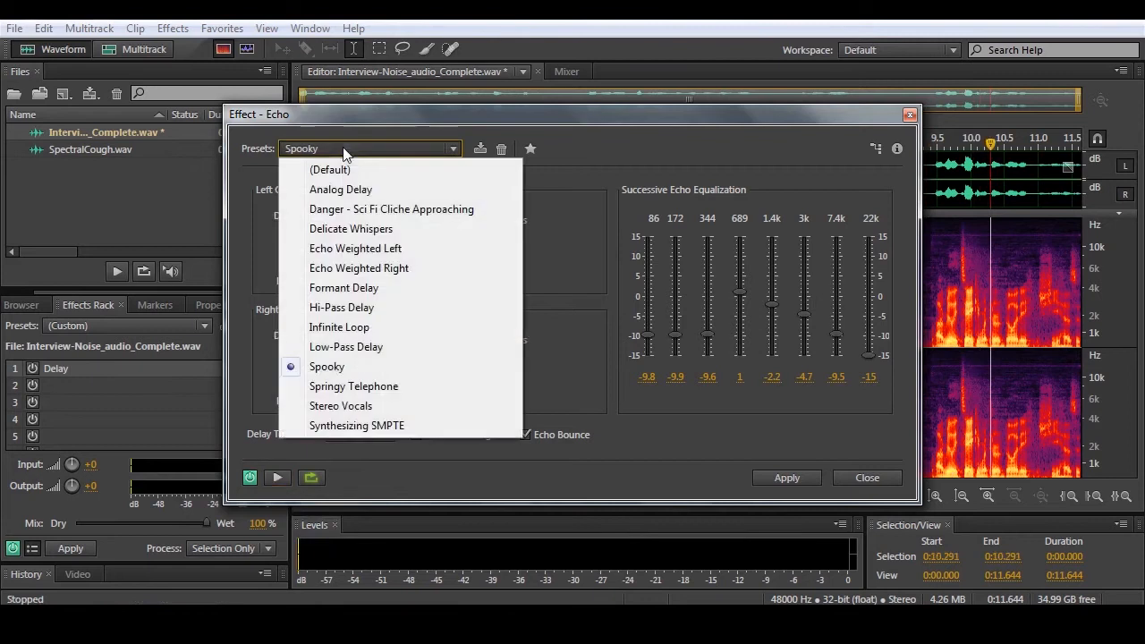
left_click(396, 231)
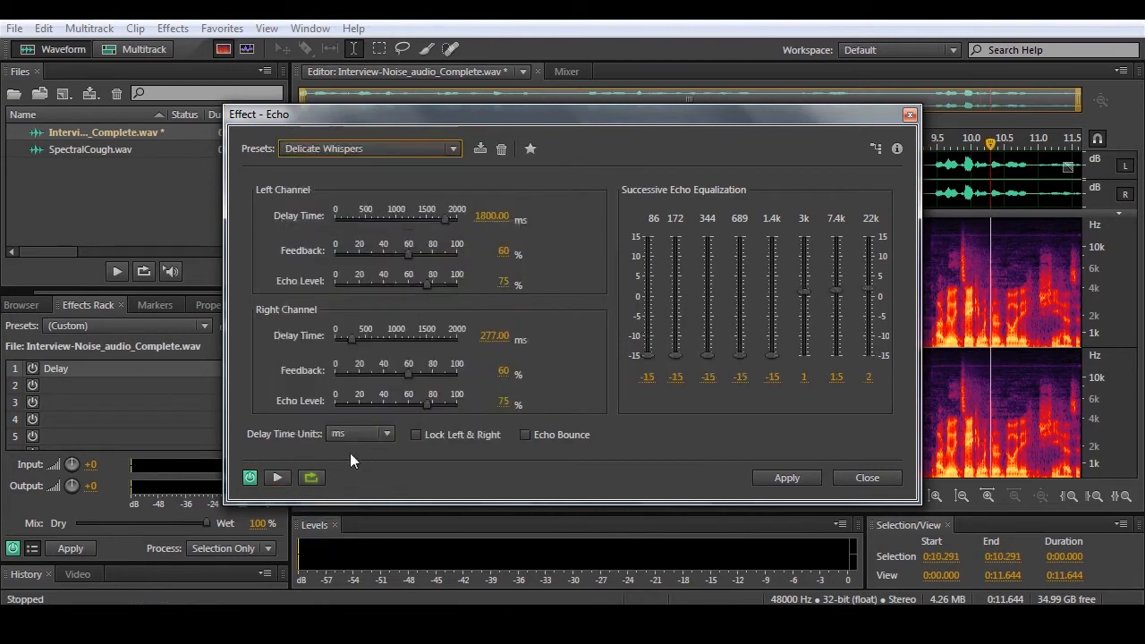
left_click(276, 477)
left_click(1052, 617)
left_click_drag(1049, 415, 1047, 430)
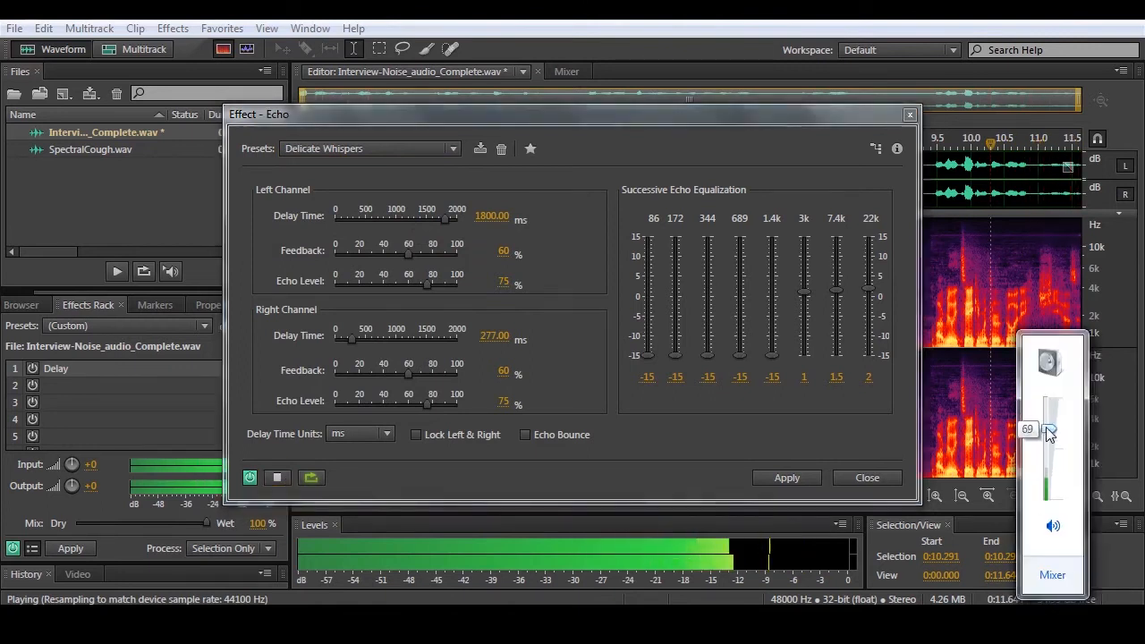
left_click(540, 118)
- Switch the Echo effect to the Danger - Sci Fi Cliche Approaching preset during playback and stop the preview
left_click(334, 150)
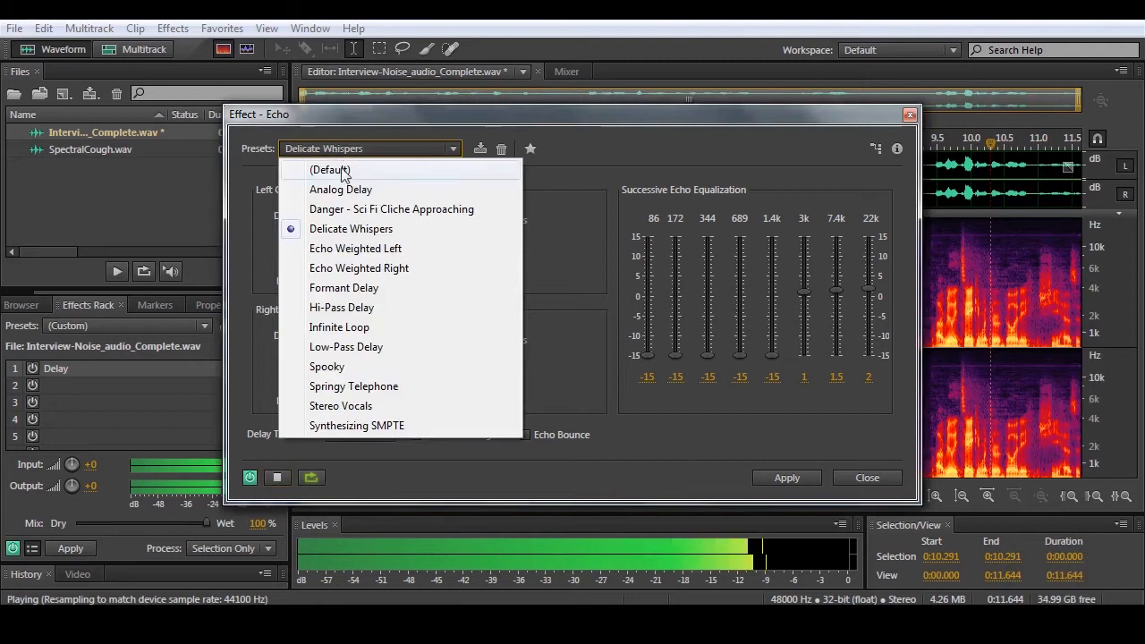
left_click(358, 210)
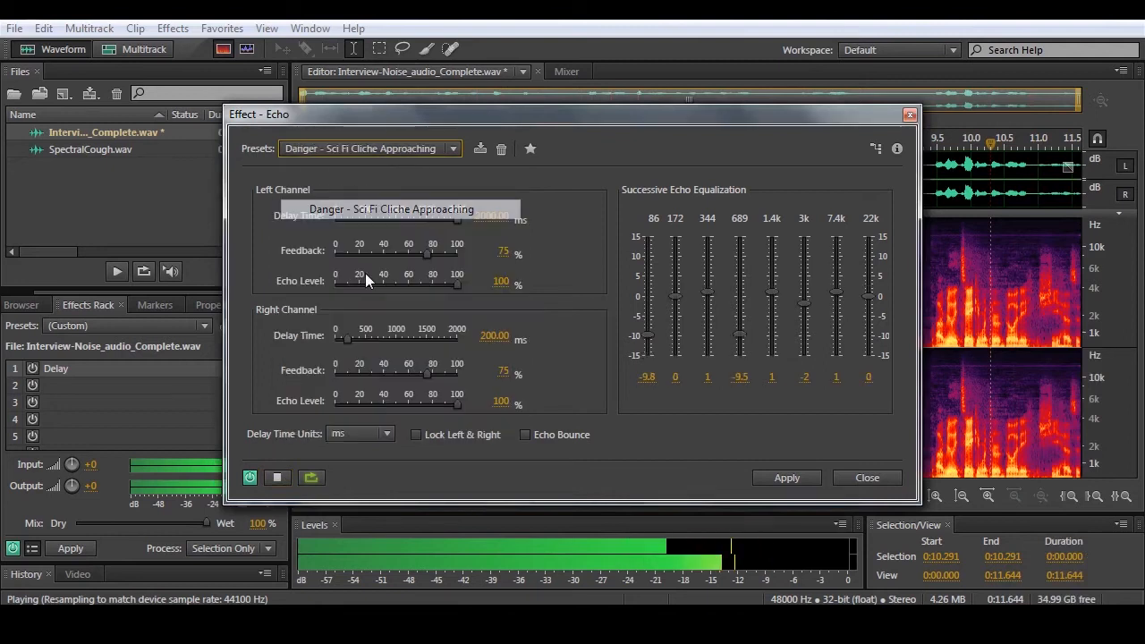
left_click(280, 479)
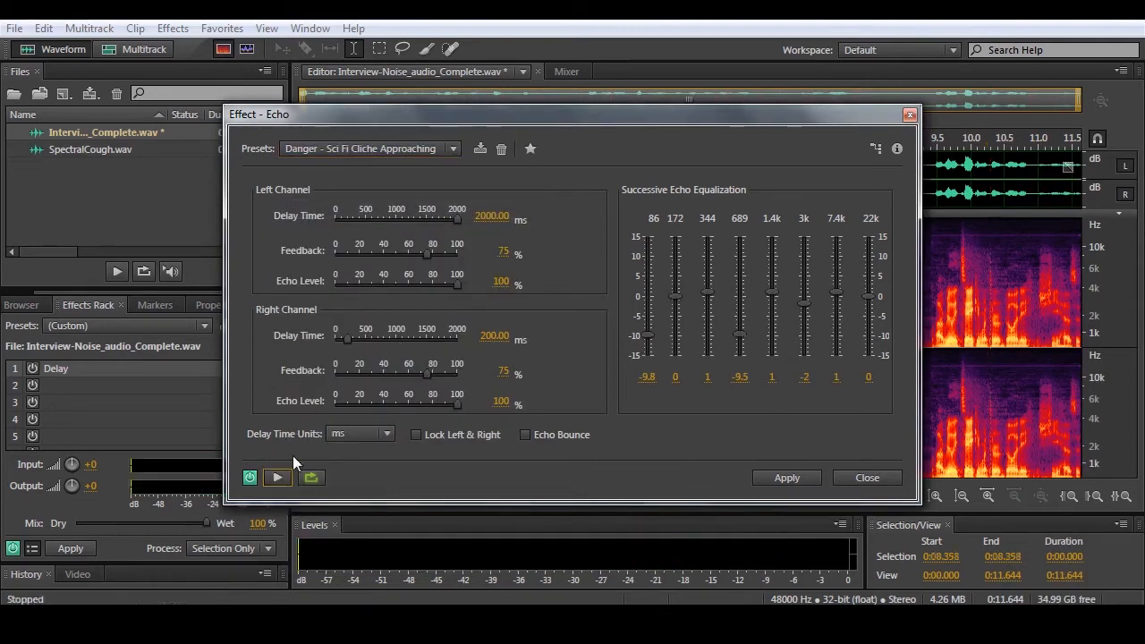
- Preview the recording with the Stereo Vocals preset of the Echo effect
left_click(363, 149)
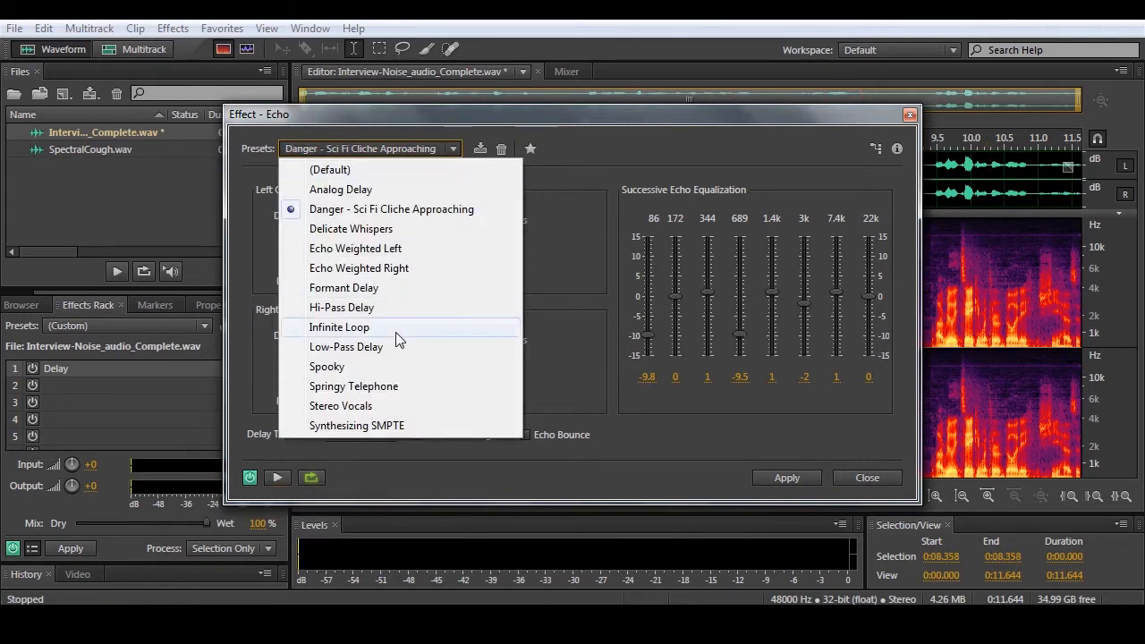
left_click(387, 406)
left_click(278, 476)
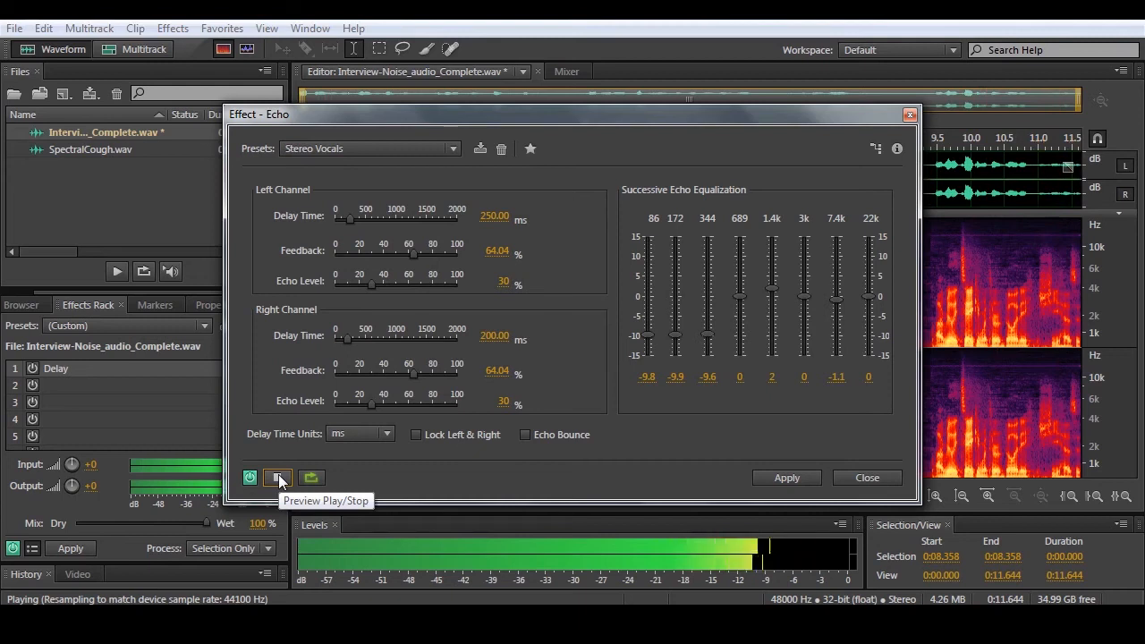
left_click(279, 477)
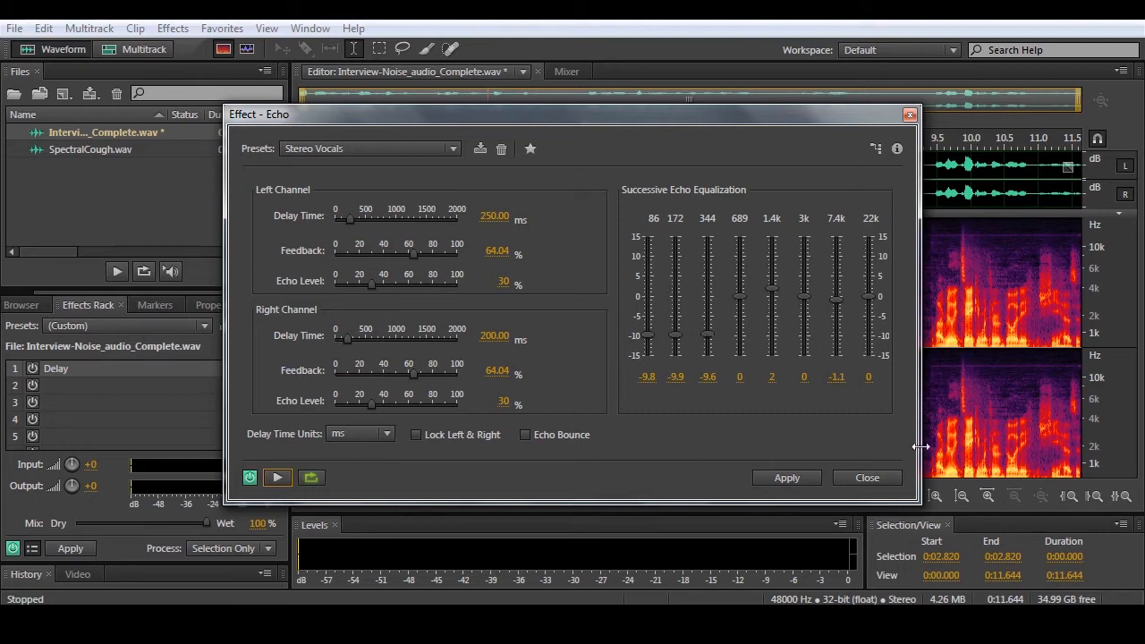
- Close the Echo effect without applying it and remove all effects from the Effects Rack
left_click(866, 480)
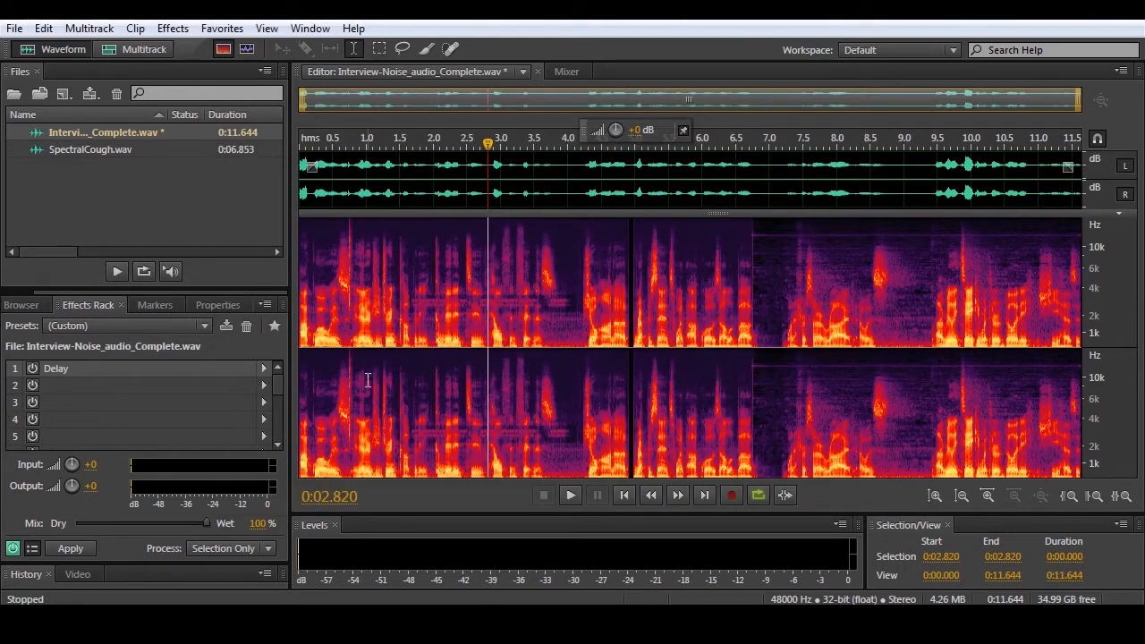
left_click(179, 30)
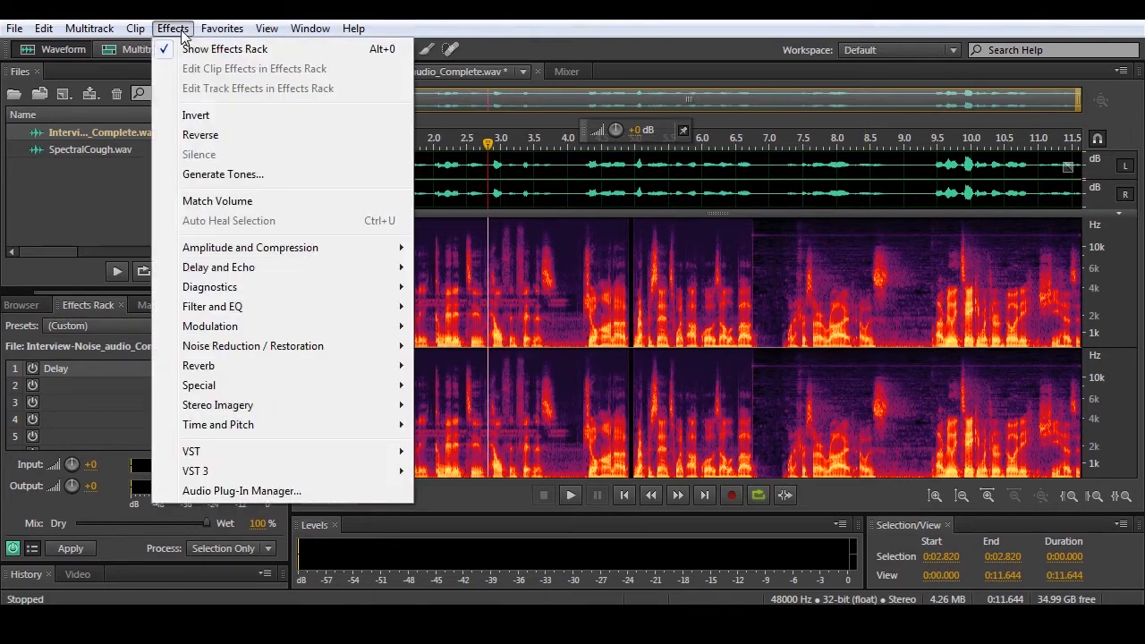
left_click(181, 31)
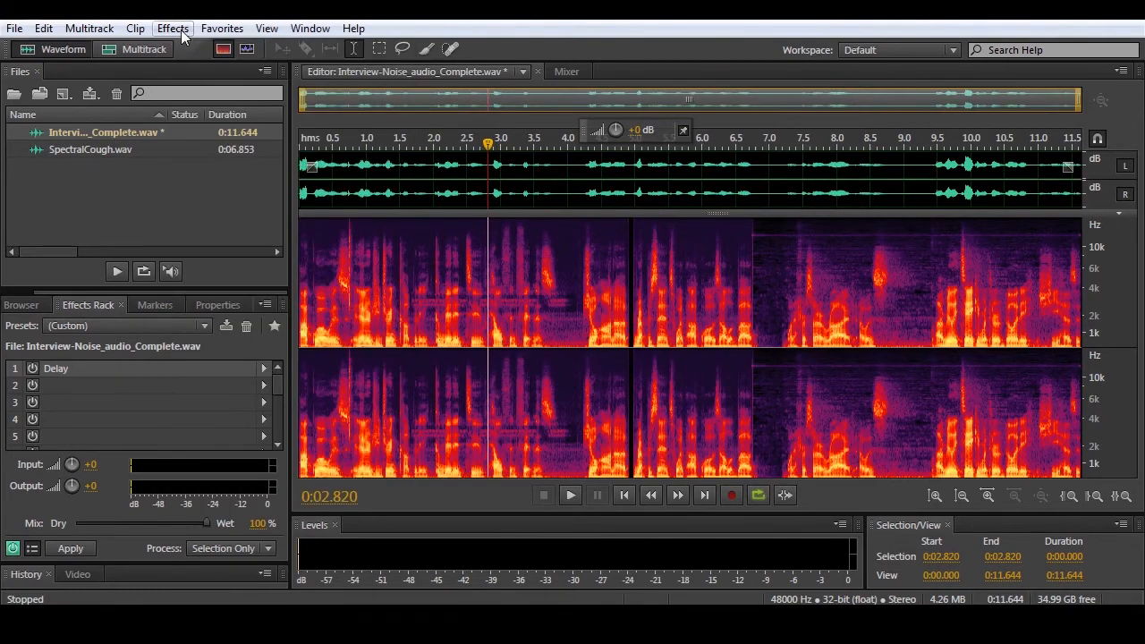
left_click(33, 370)
right_click(86, 370)
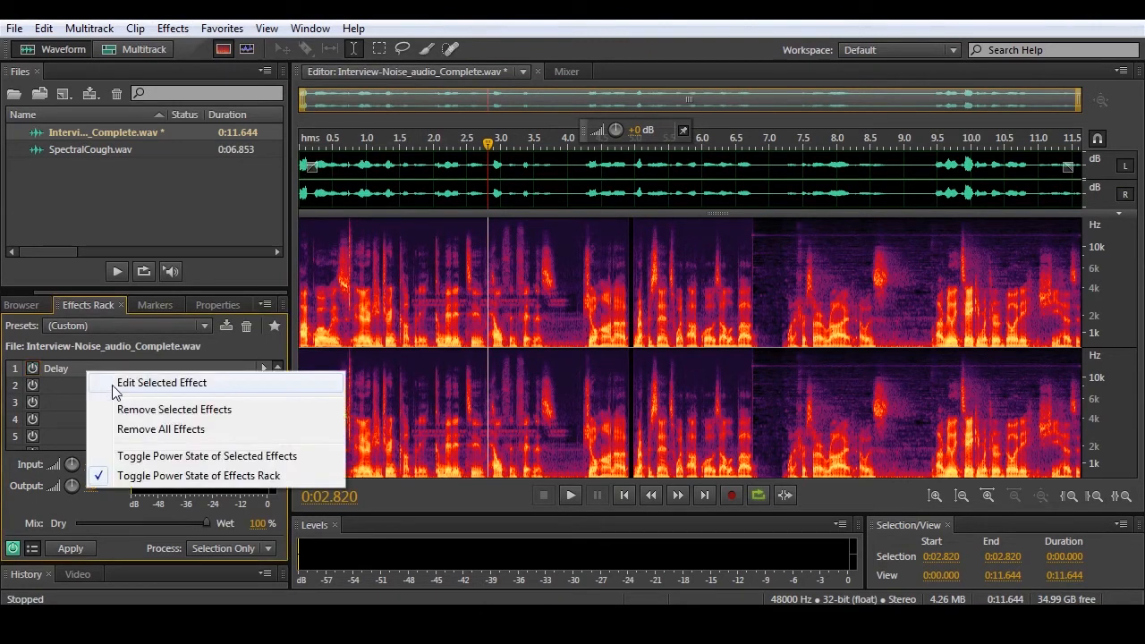
left_click(146, 430)
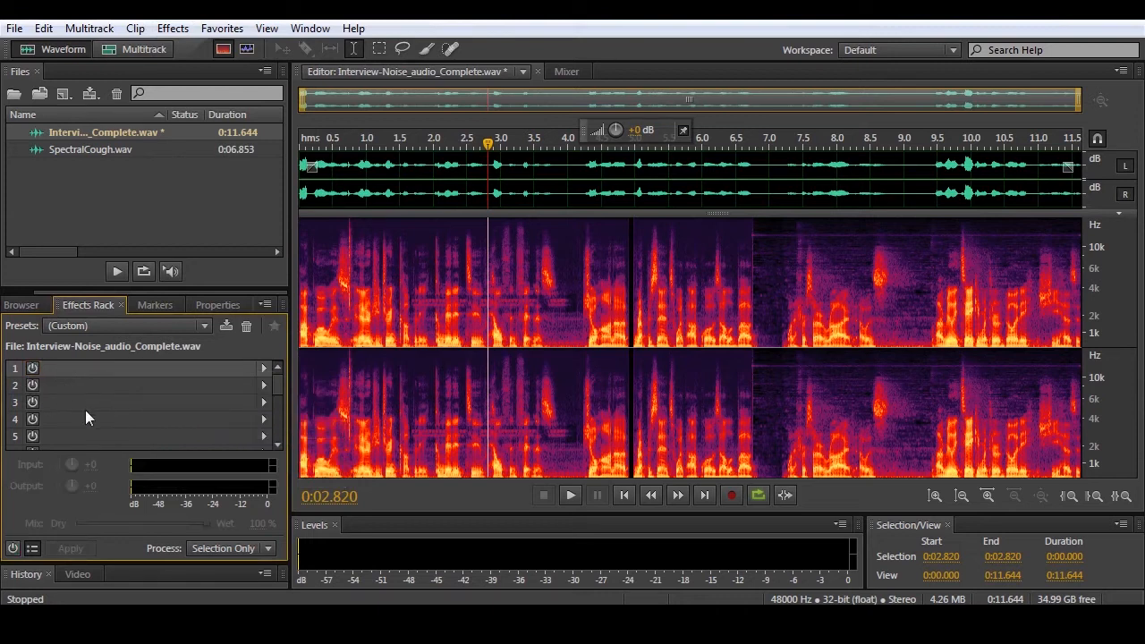
- Load the AM Radio preset in the Effects Rack and preview the recording from its beginning
left_click(80, 328)
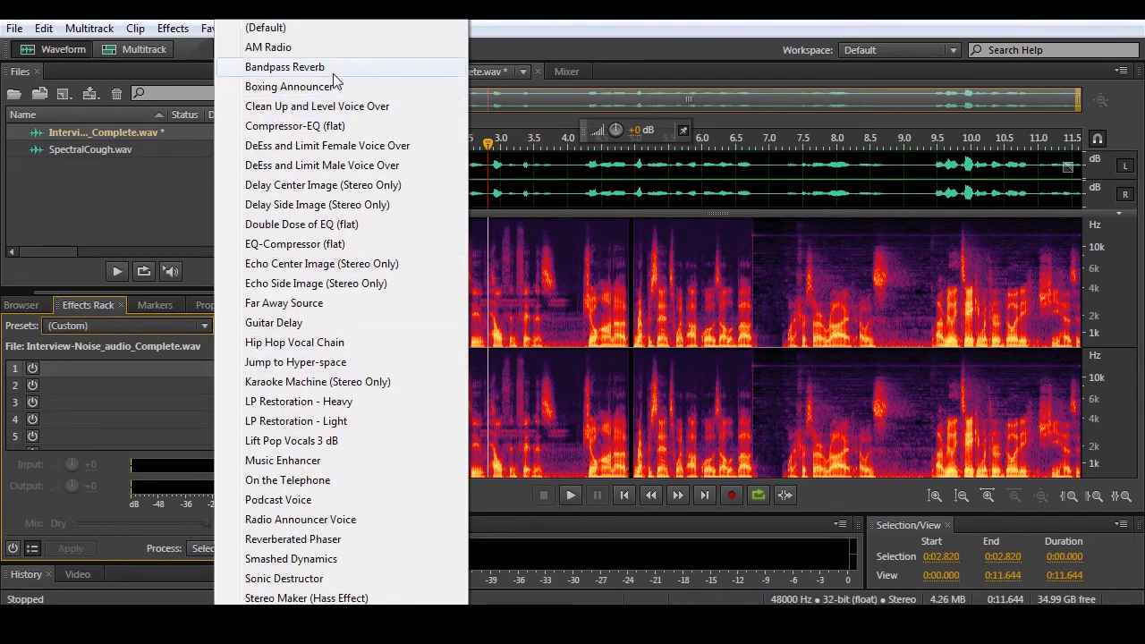
left_click(266, 50)
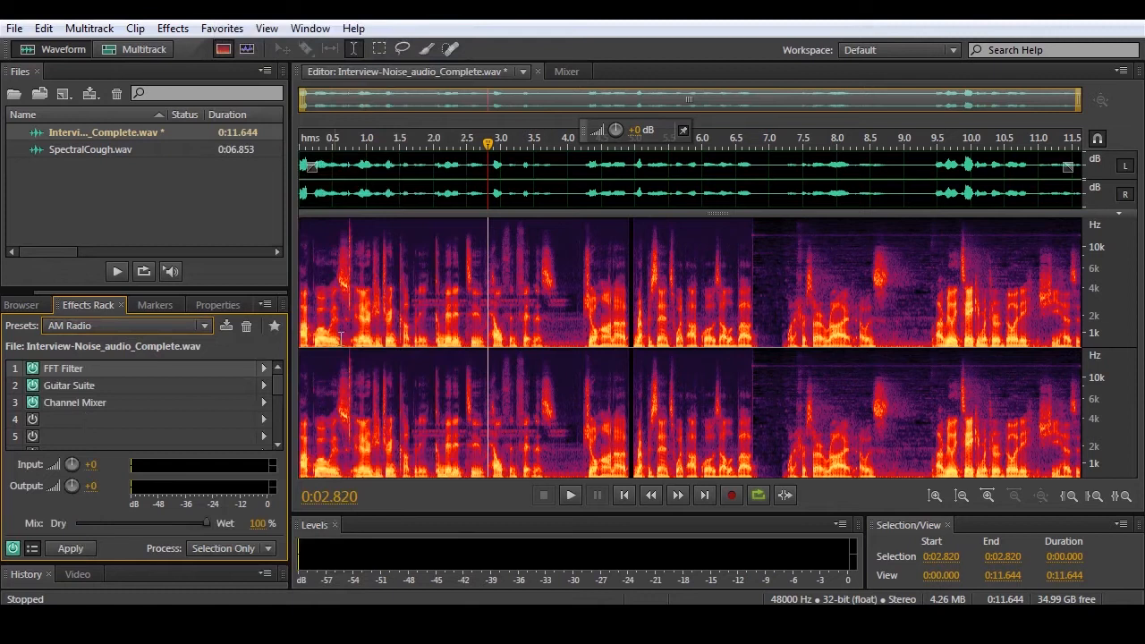
left_click(622, 500)
left_click(570, 495)
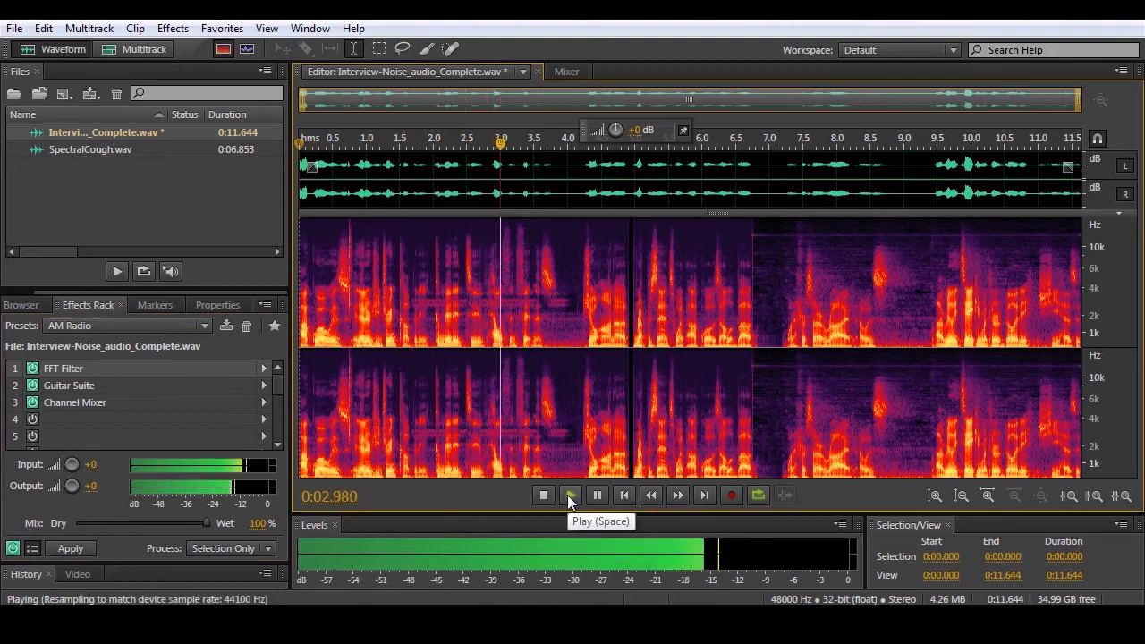
left_click(569, 496)
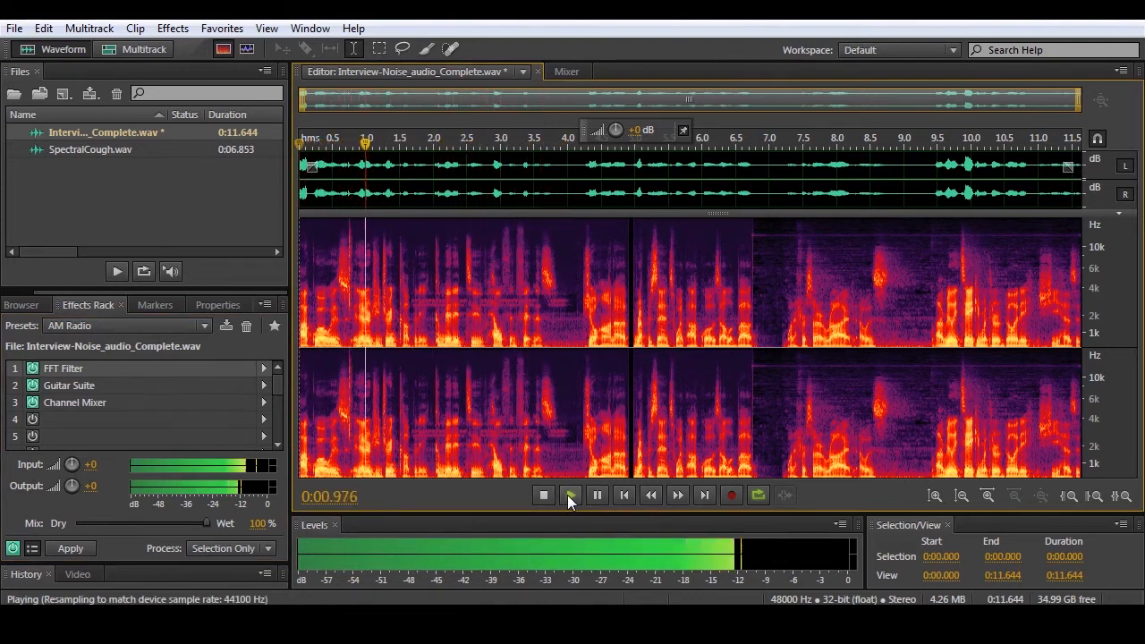
left_click(544, 496)
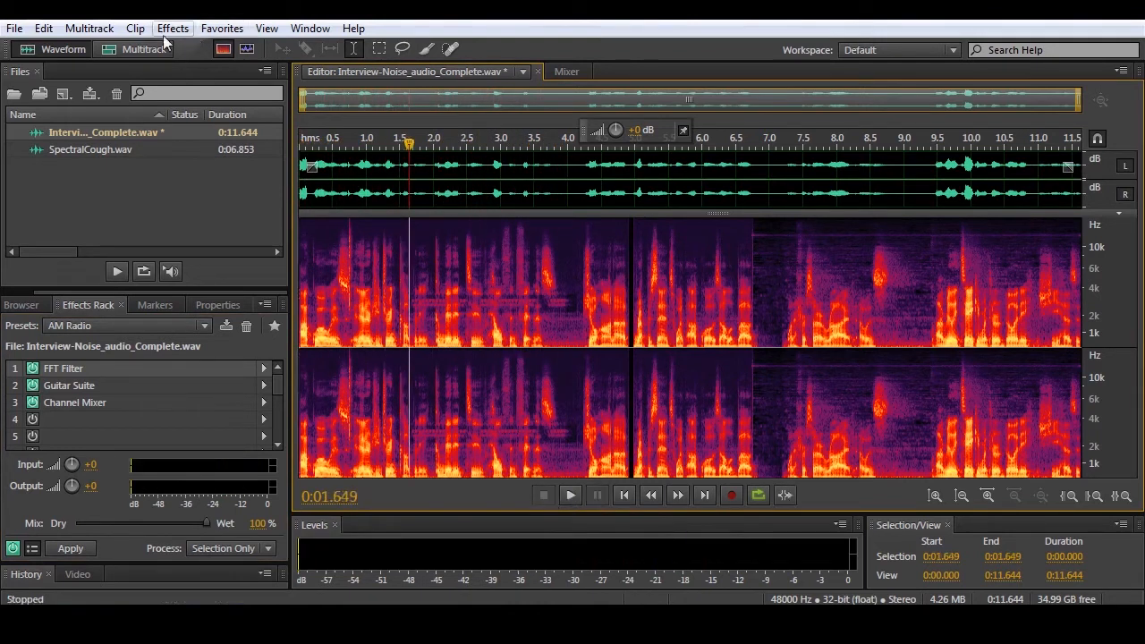
- Switch the Effects Rack to the Radio Announcer Voice preset and preview the recording with it
left_click(129, 327)
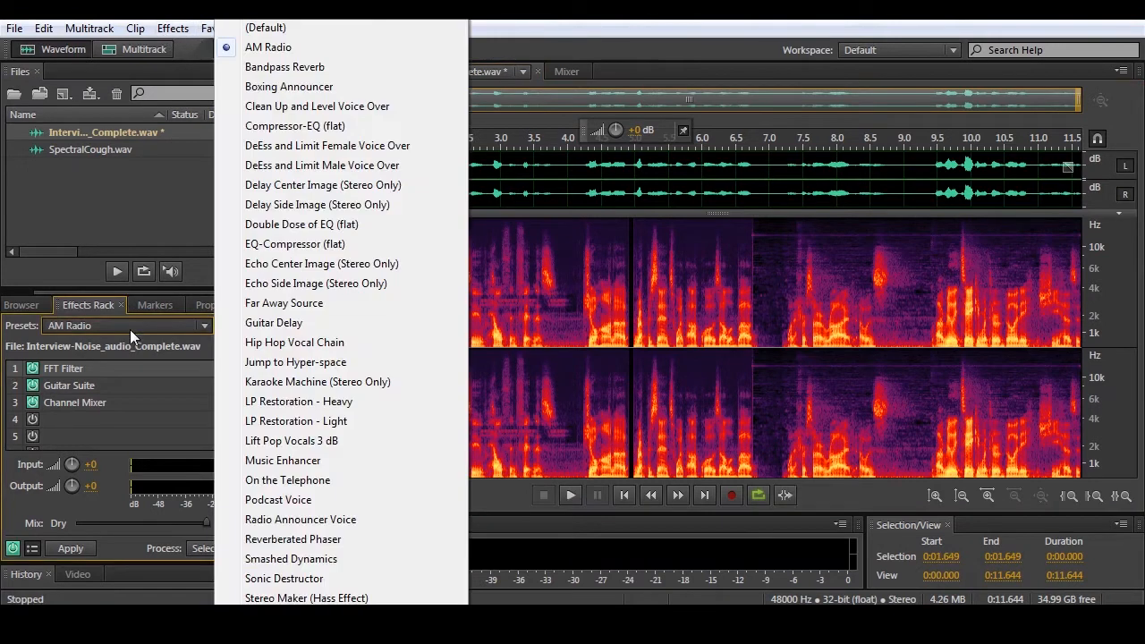
left_click(328, 521)
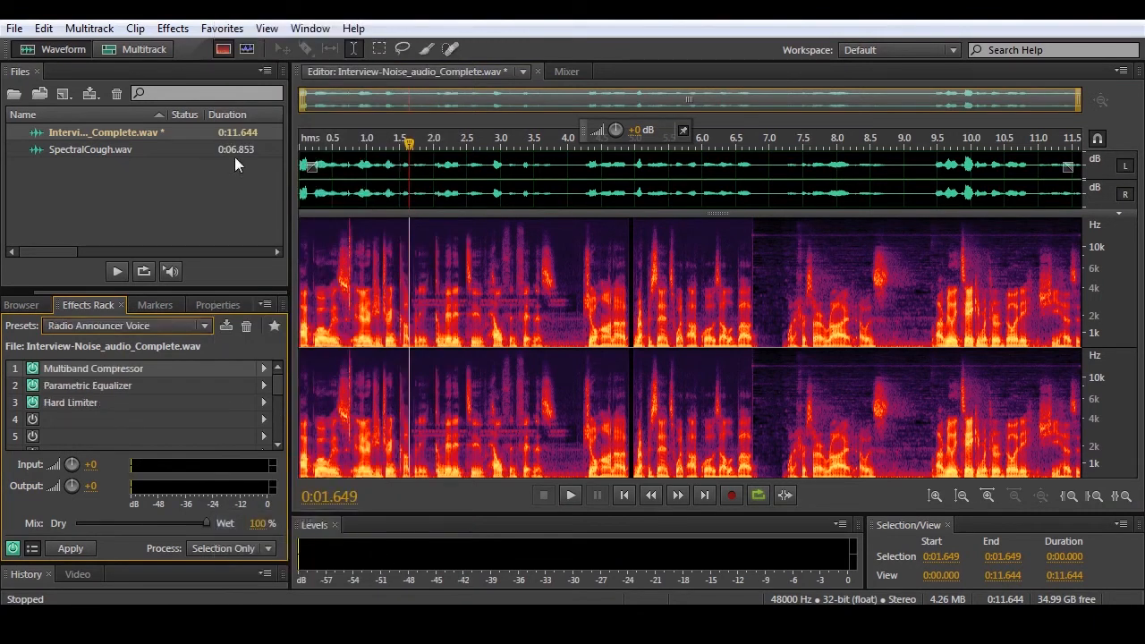
left_click(576, 497)
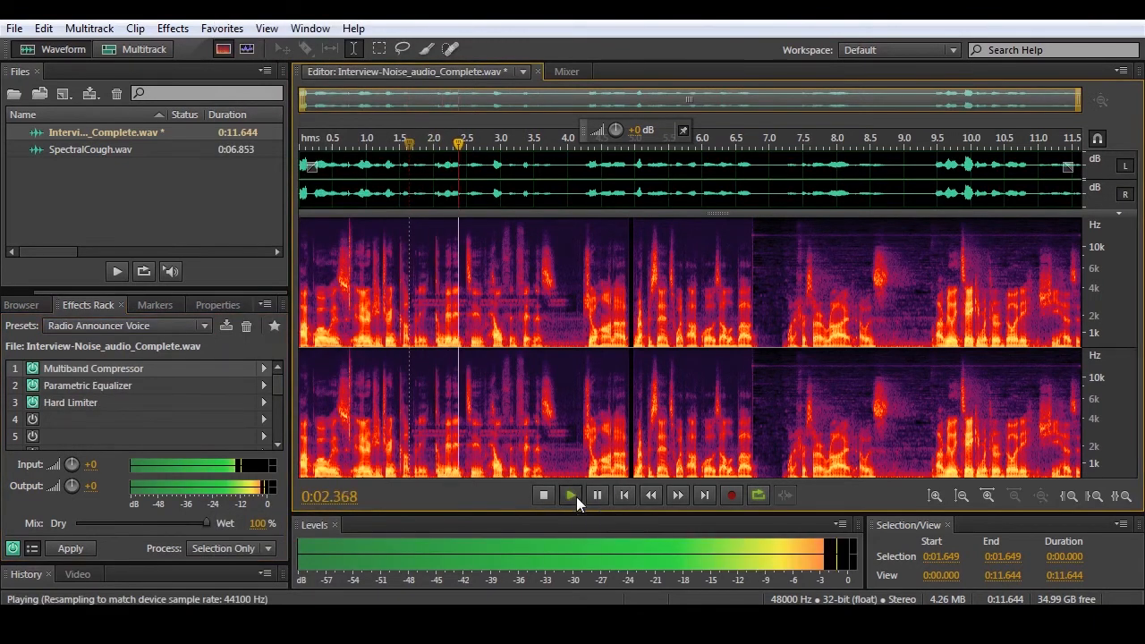
left_click(549, 497)
left_click(567, 498)
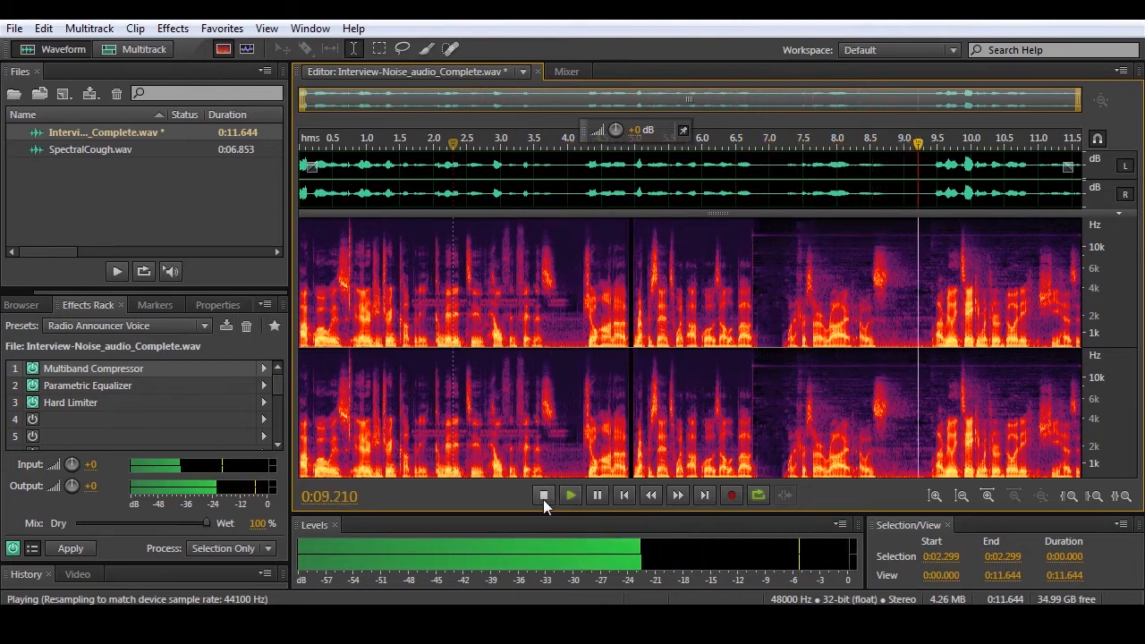
left_click(543, 500)
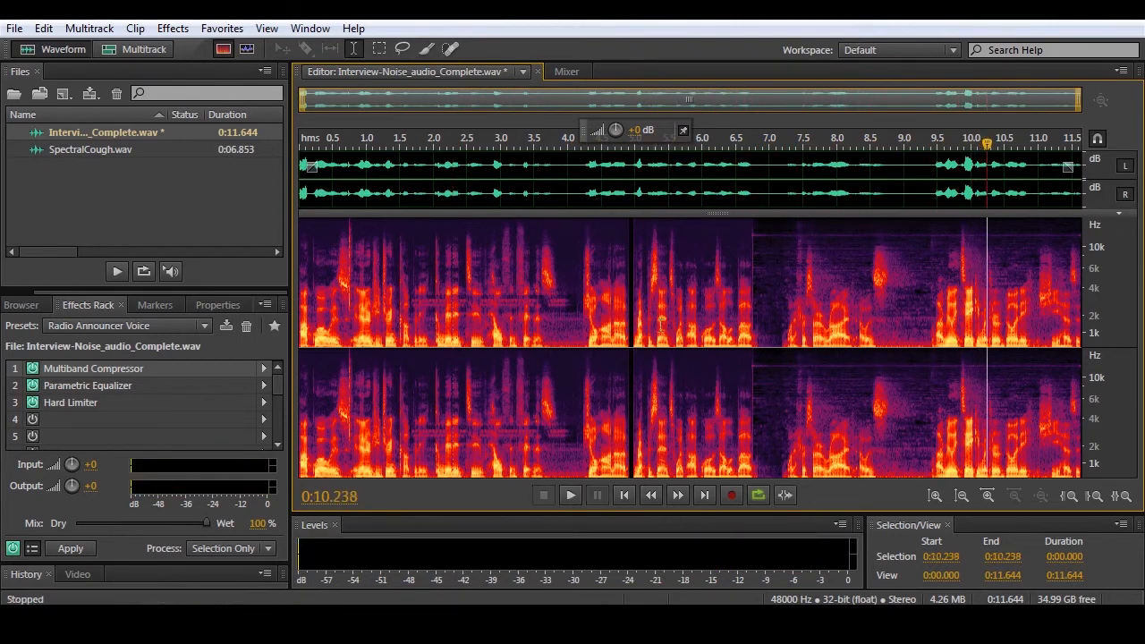
- Play the recording from about 0:06.374, then select the range 0:06.500 to 0:07.000 and preview it
left_click(728, 347)
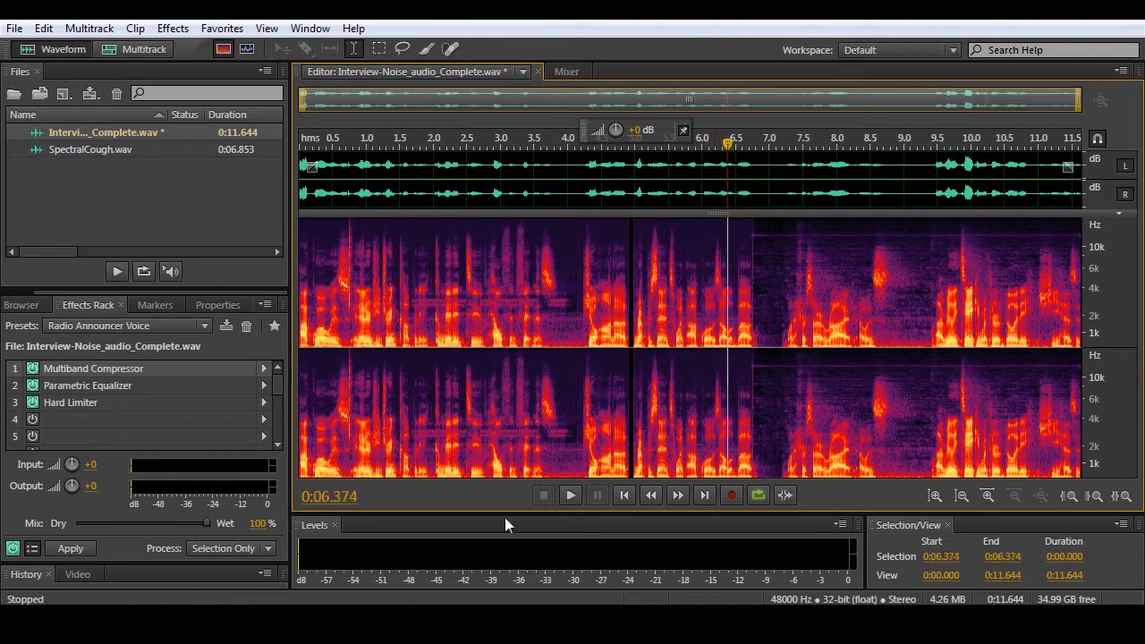
left_click(572, 495)
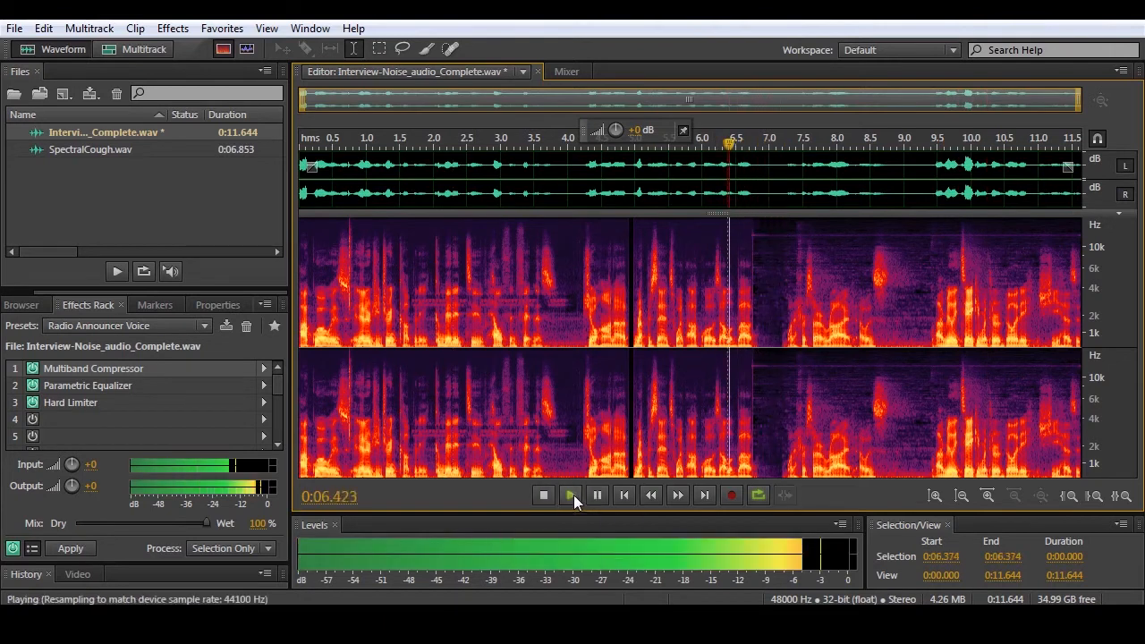
left_click(541, 495)
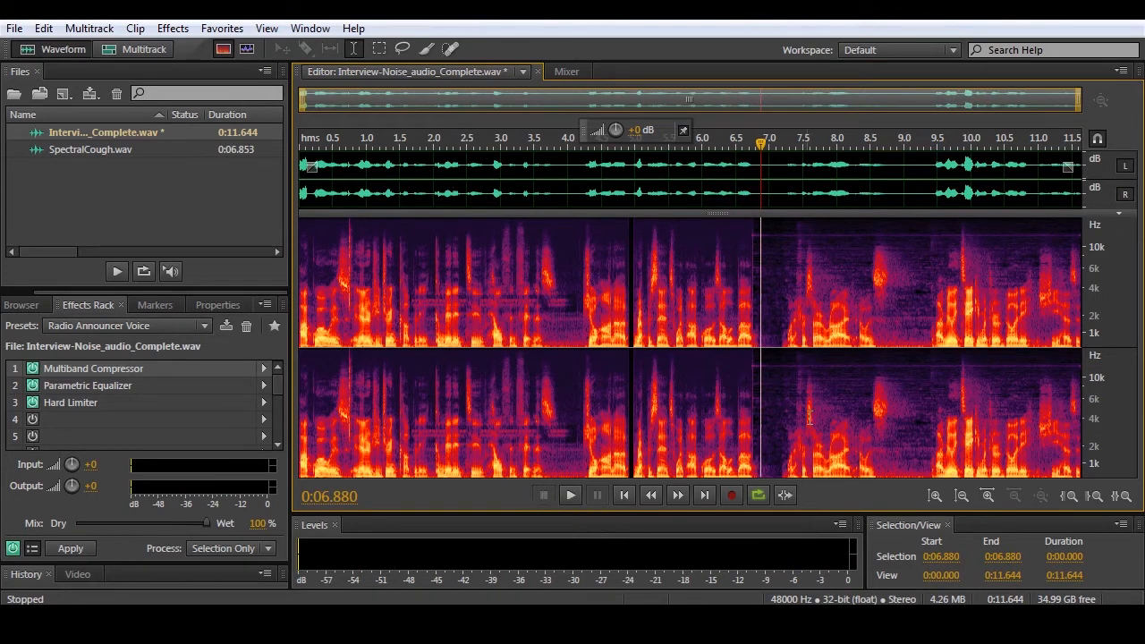
left_click_drag(737, 332, 770, 334)
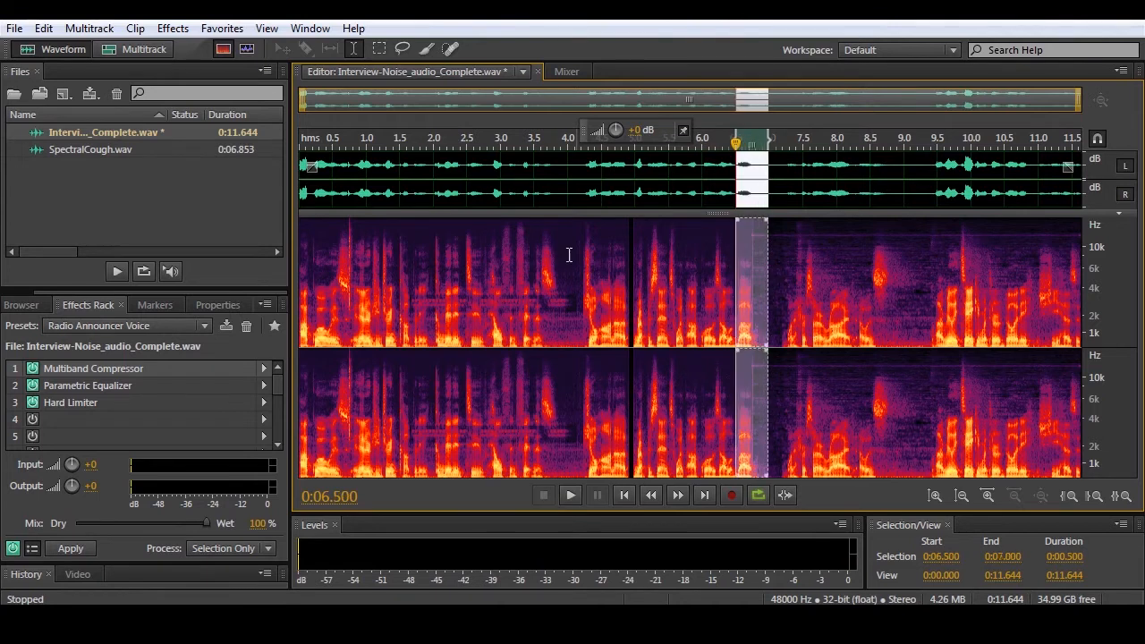
left_click(571, 495)
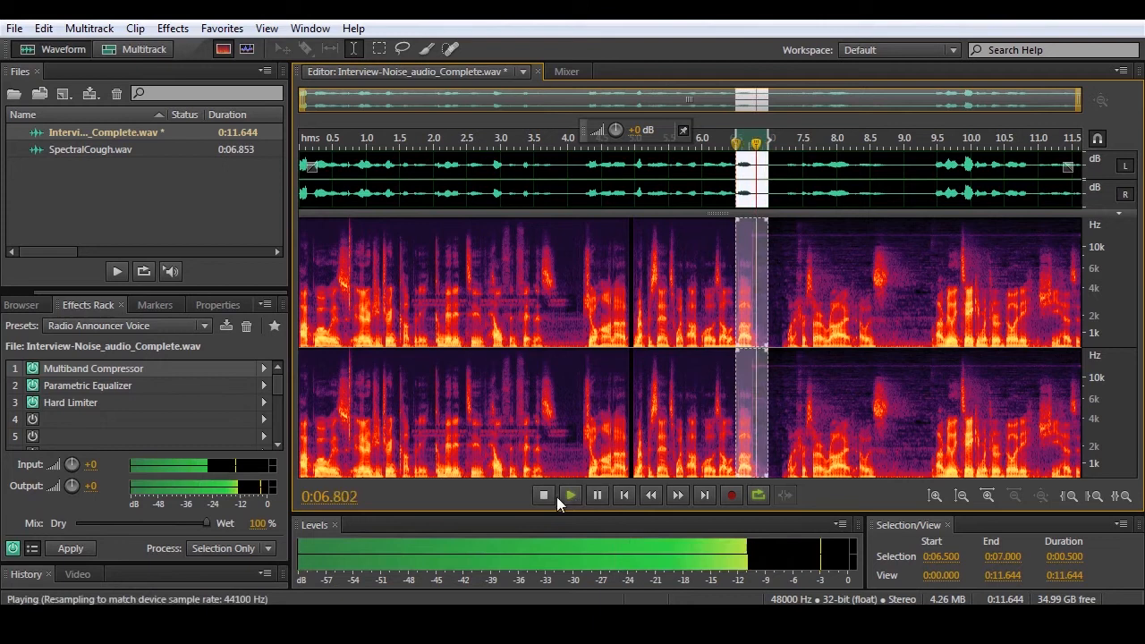
left_click(545, 496)
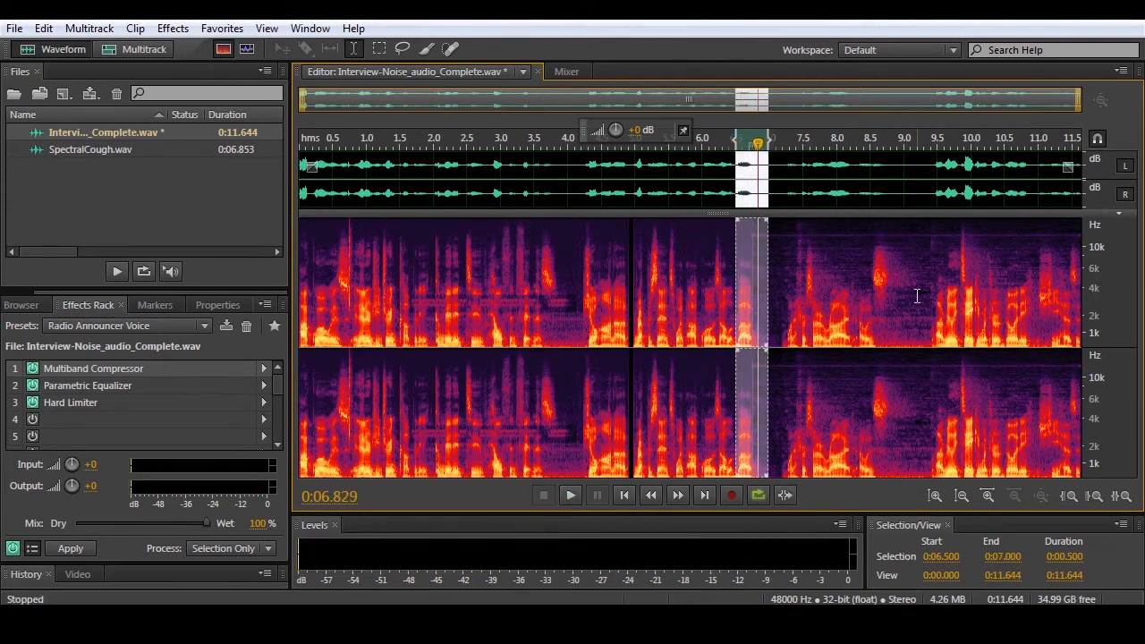
- Clear the time selection and look over the available favorite commands without applying one
left_click(713, 327)
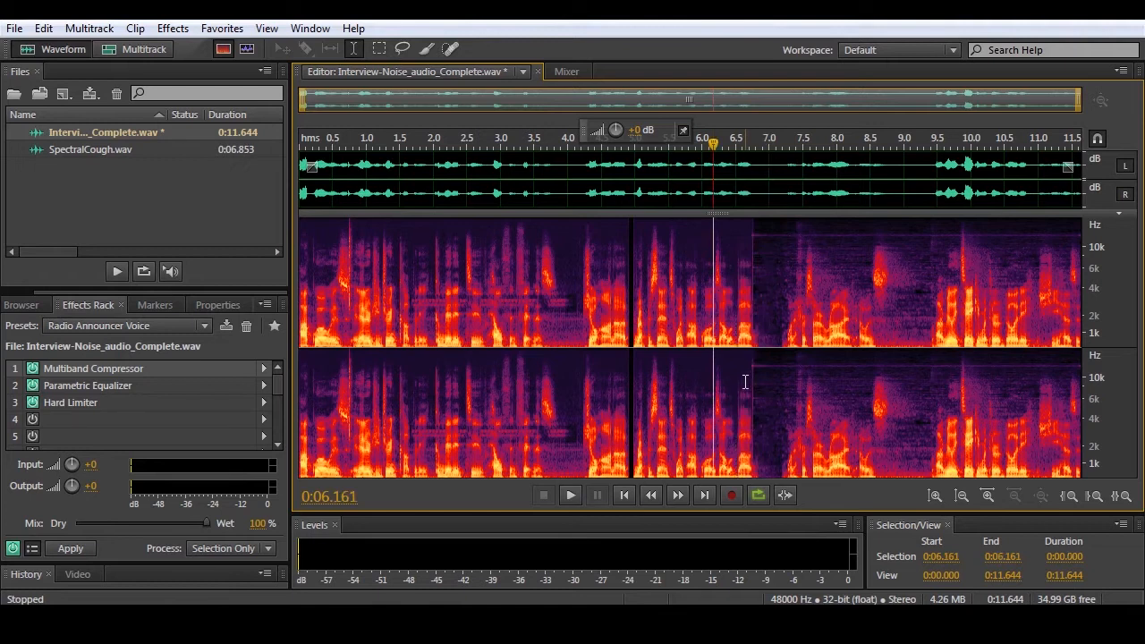
left_click(639, 326)
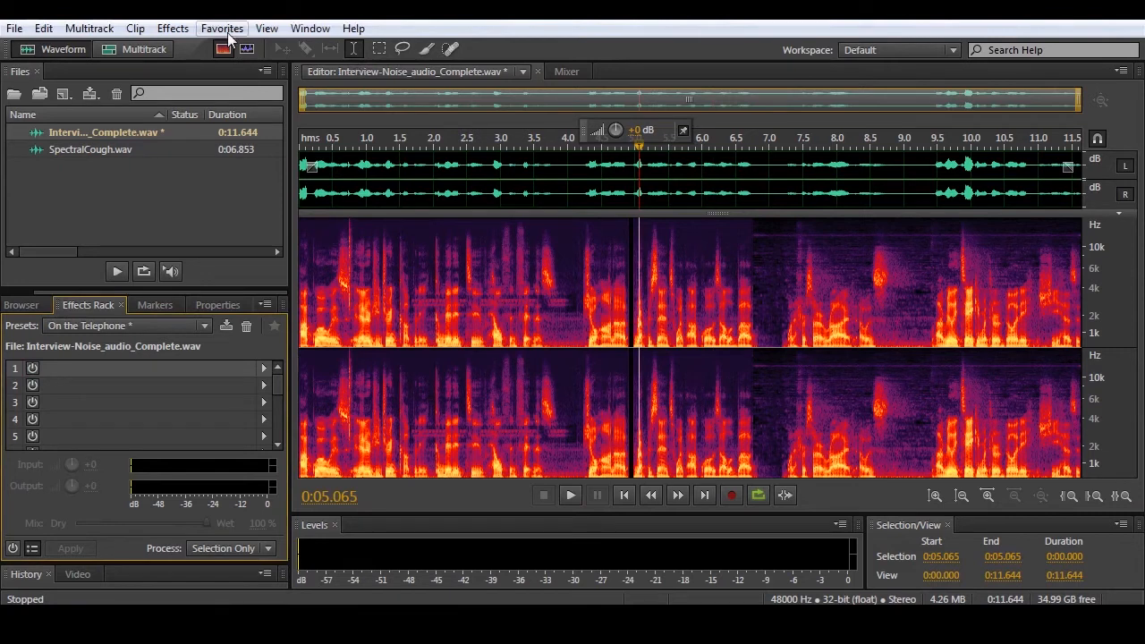
left_click(229, 36)
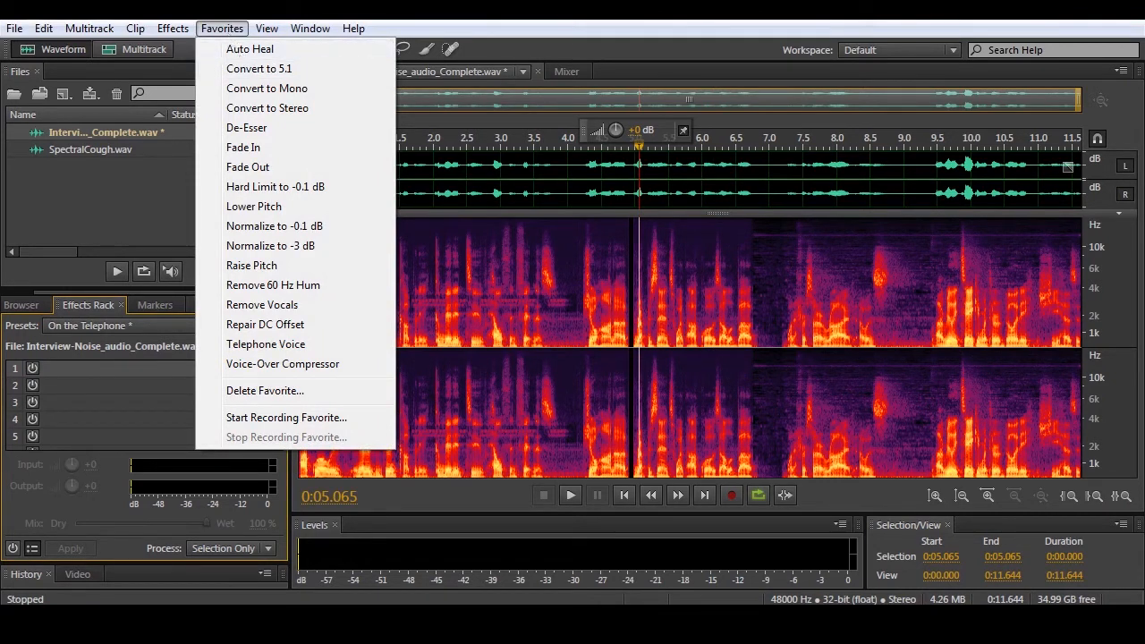
left_click(541, 323)
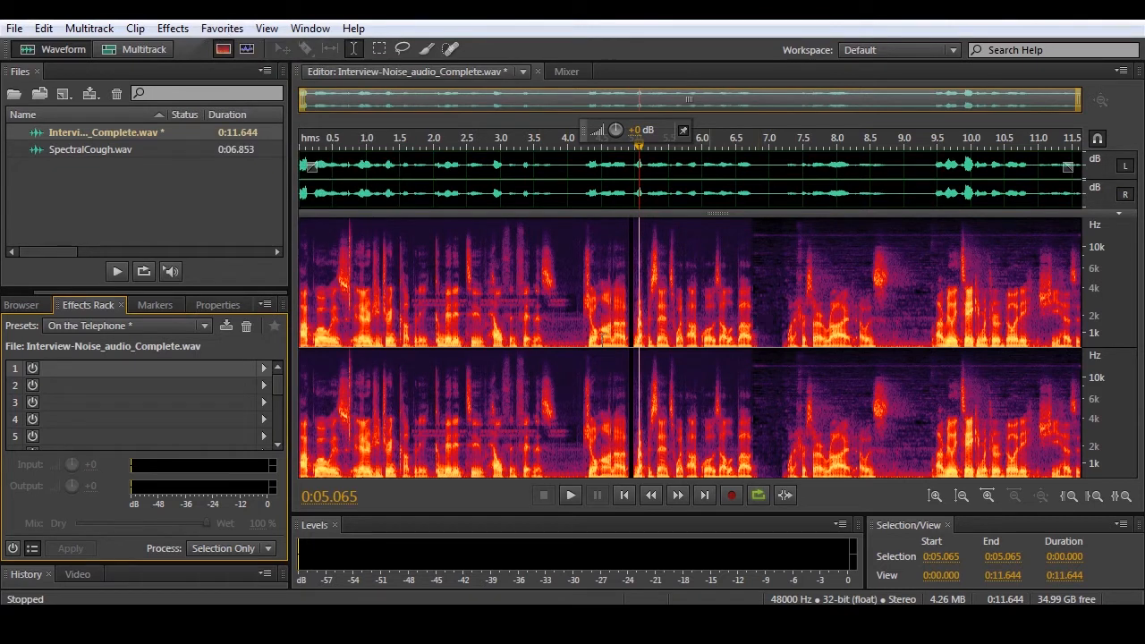
- Examine the short noise spike between about 0:00.705 and 0:00.785 up close and listen to it in context
left_click_drag(346, 349, 352, 351)
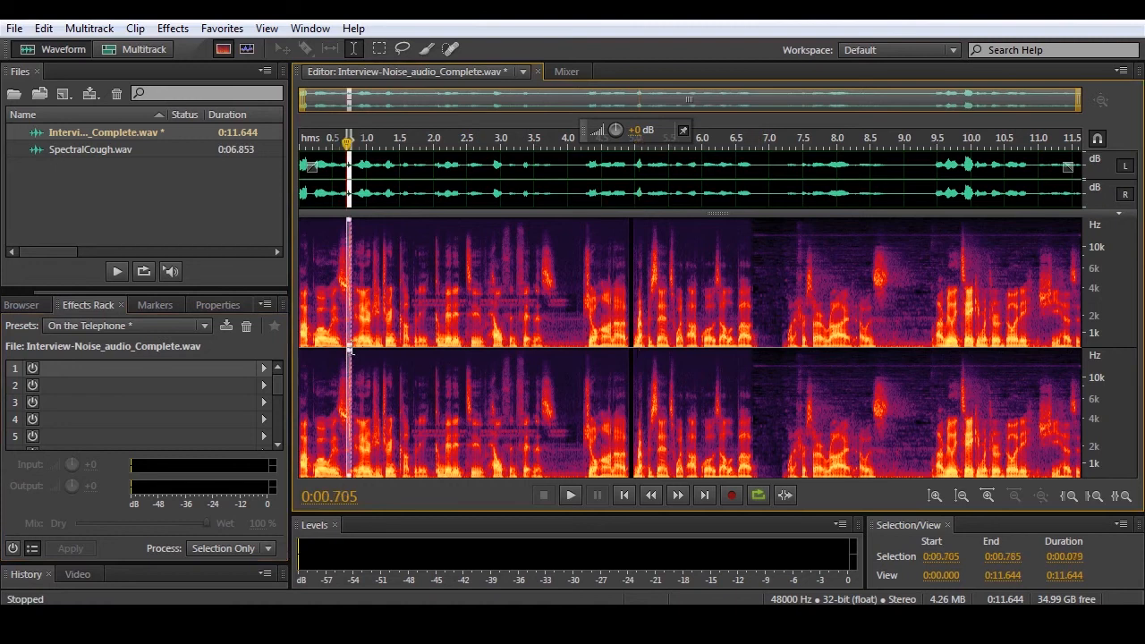
scroll(348, 353, "up", 4)
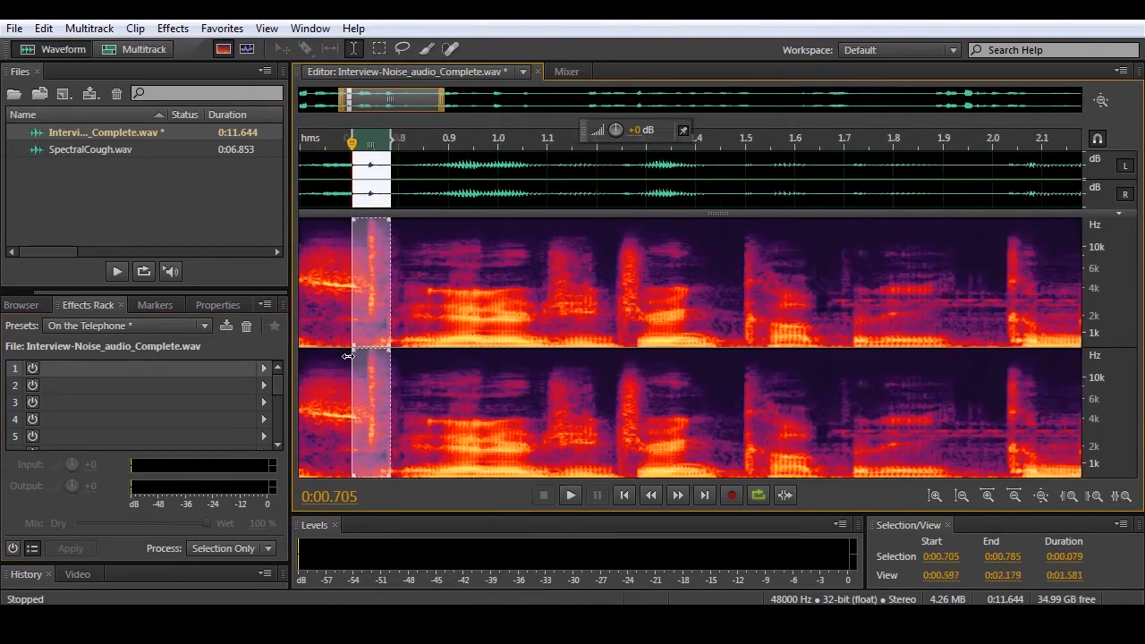
scroll(358, 353, "up", 2)
key("space")
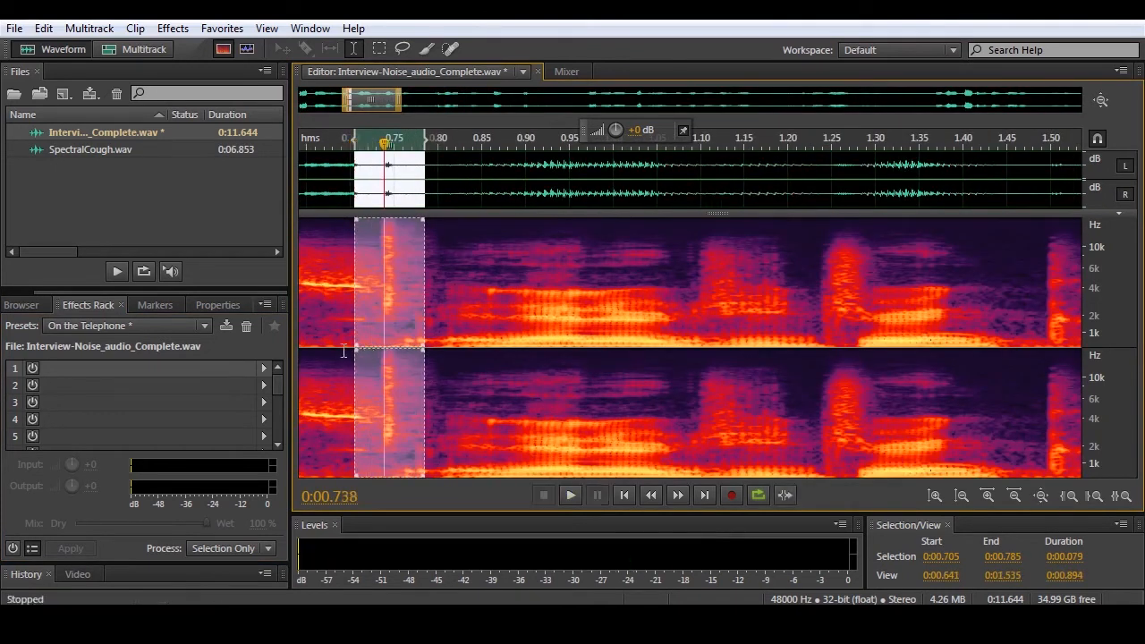
left_click(309, 358)
key("space")
key("space")
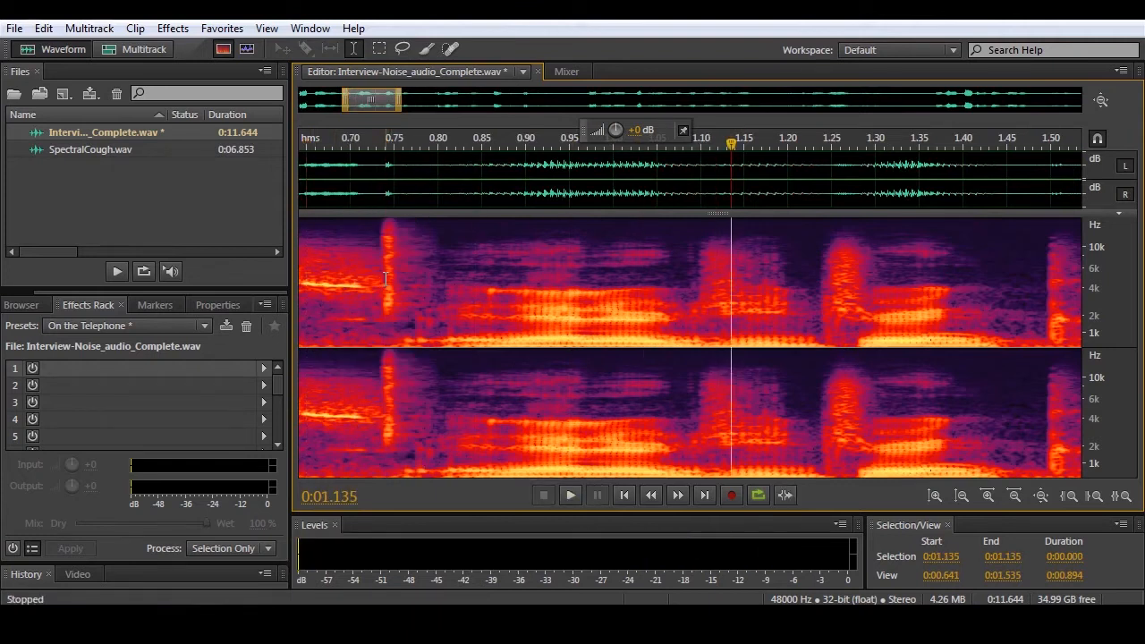
- Select the noise spike from about 0:00.724 to 0:00.767 and repair it with the Auto Heal favorite
left_click_drag(373, 344, 408, 349)
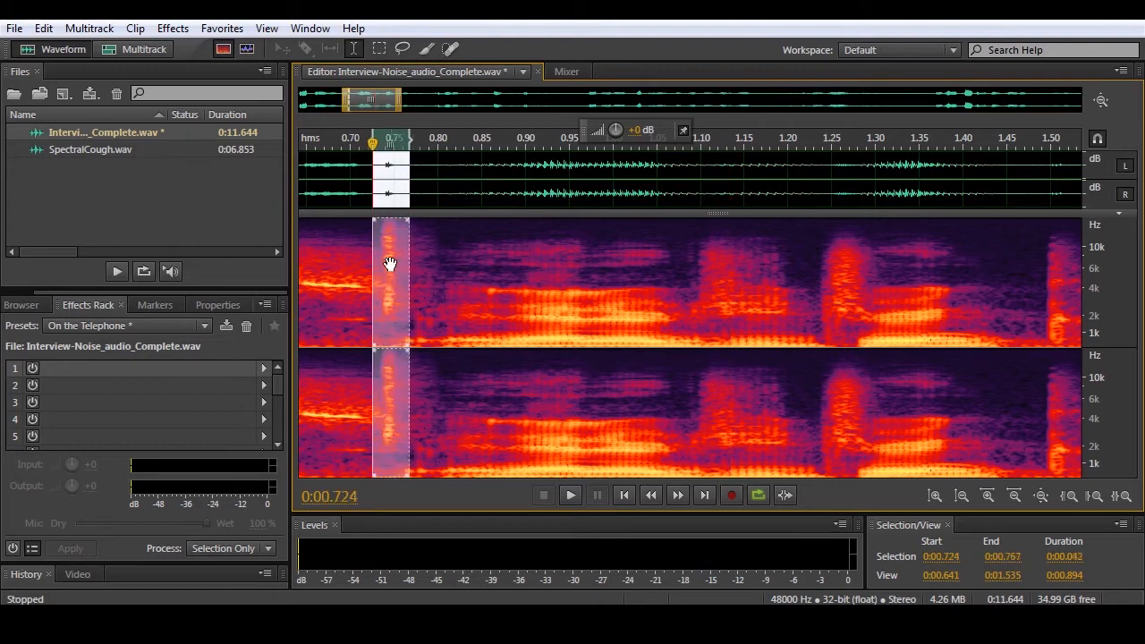
left_click(222, 28)
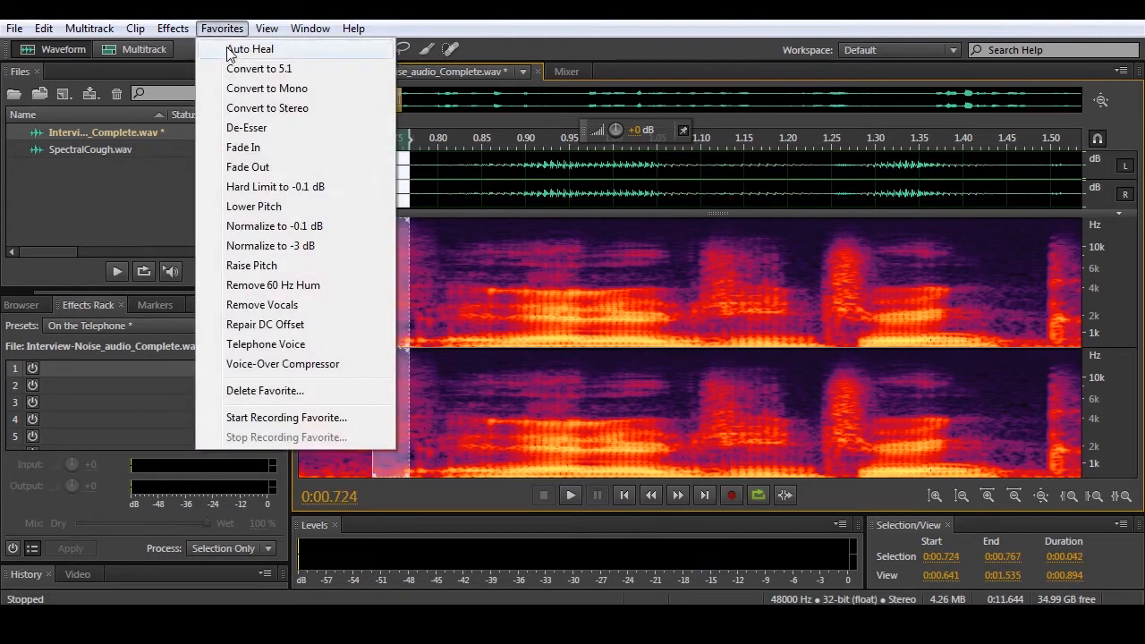
left_click(224, 51)
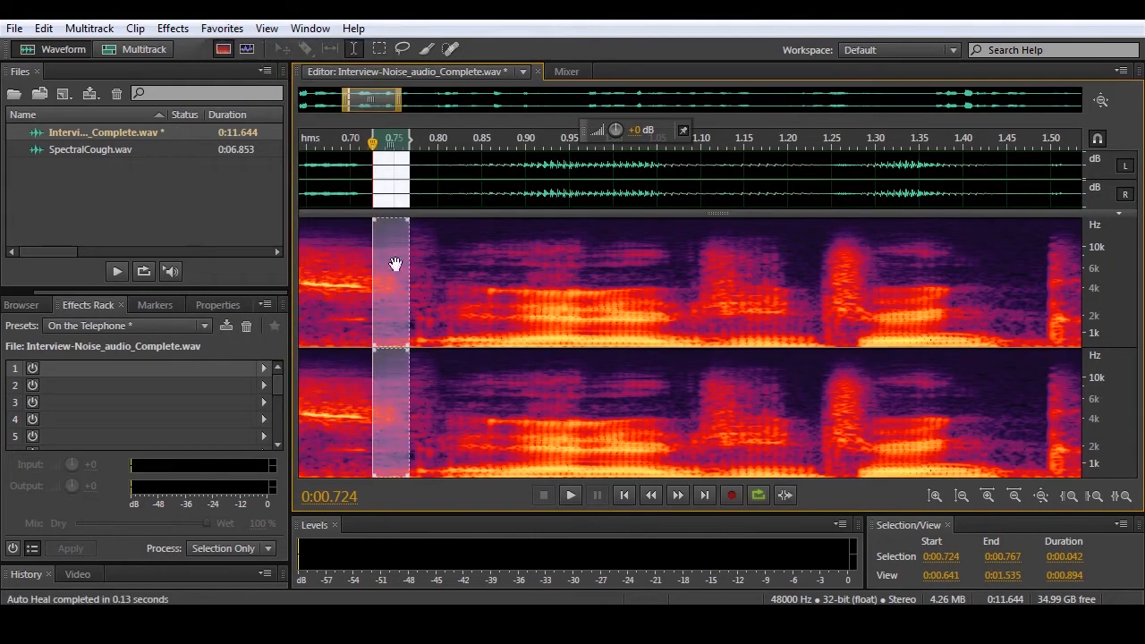
- Apply the Remove Vocals favorite to the entire recording and play the result
left_click(222, 27)
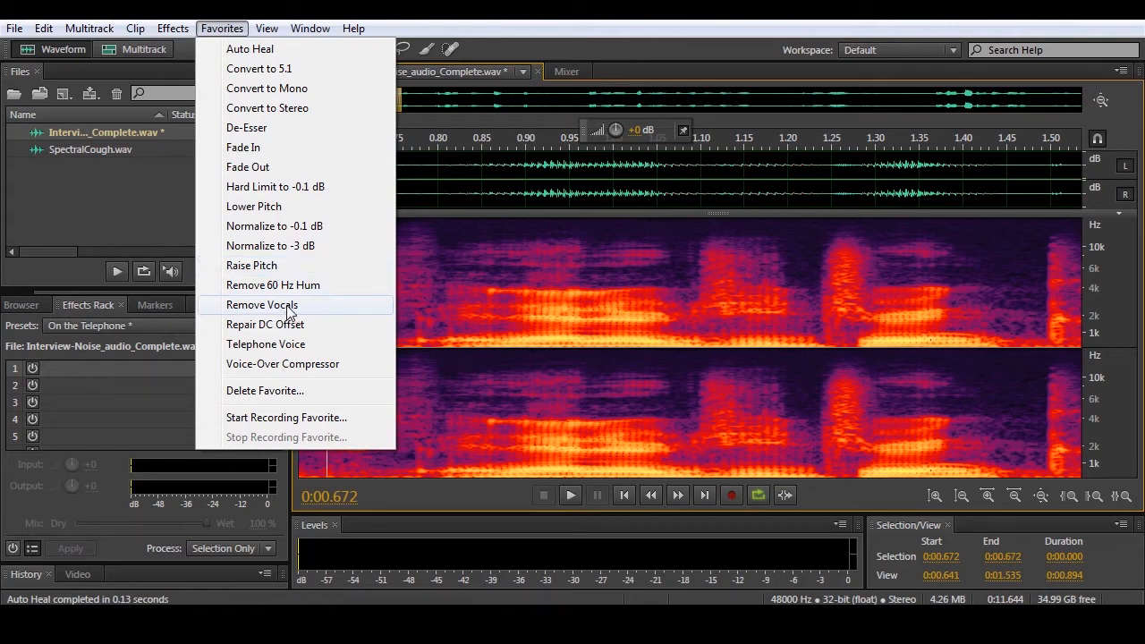
left_click(288, 309)
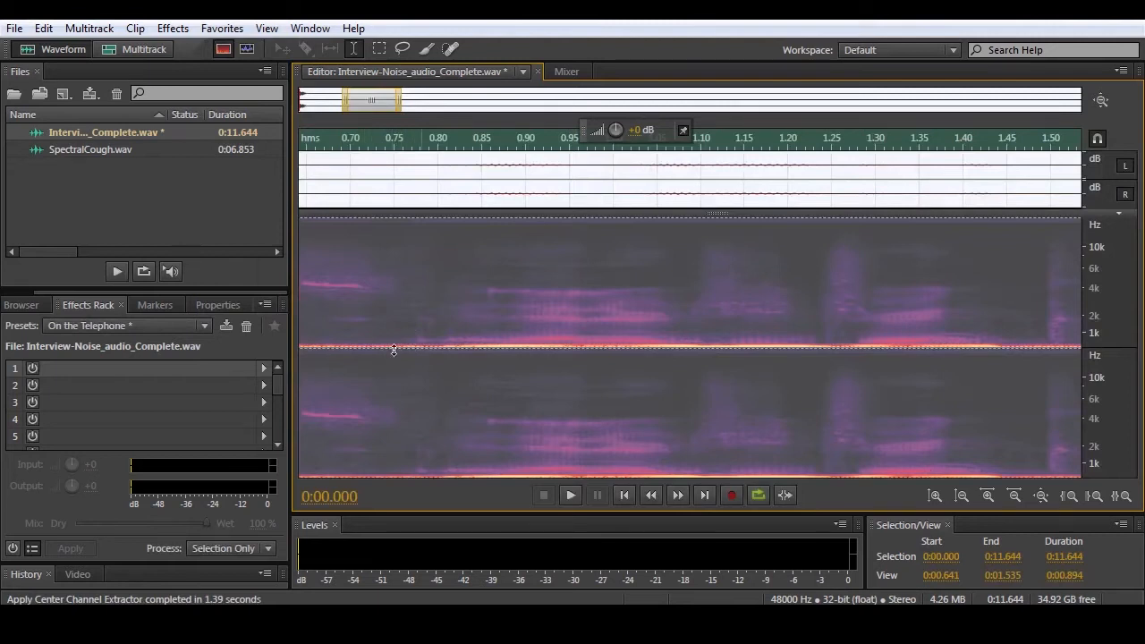
key("space")
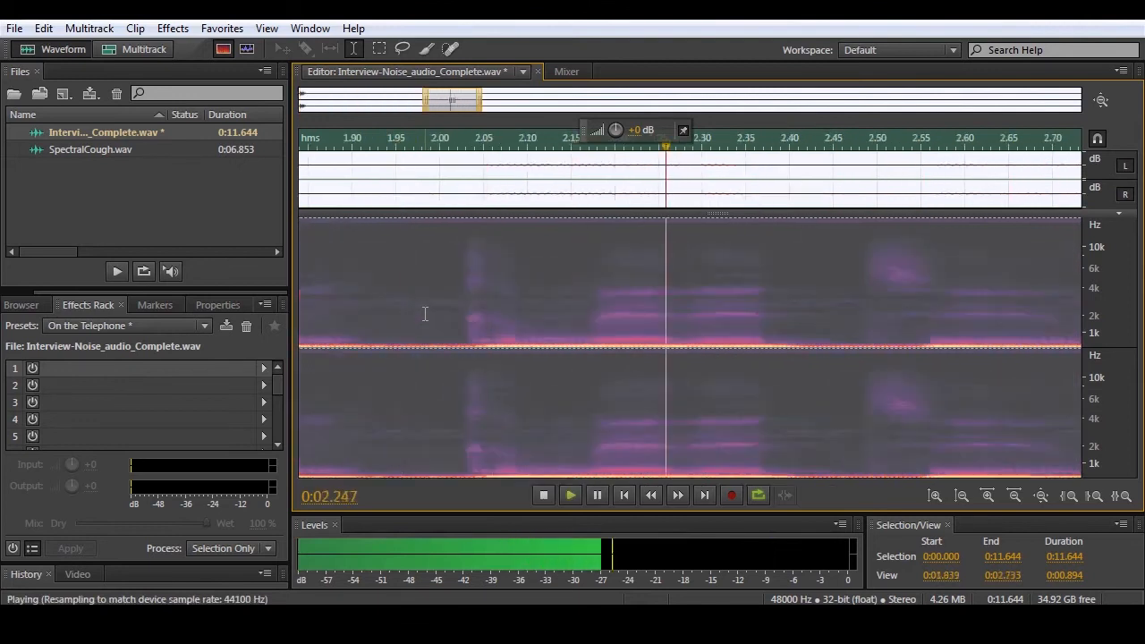
- Undo Remove Vocals, try the Telephone Voice favorite on the entire recording, listen to it, and undo it
key("space")
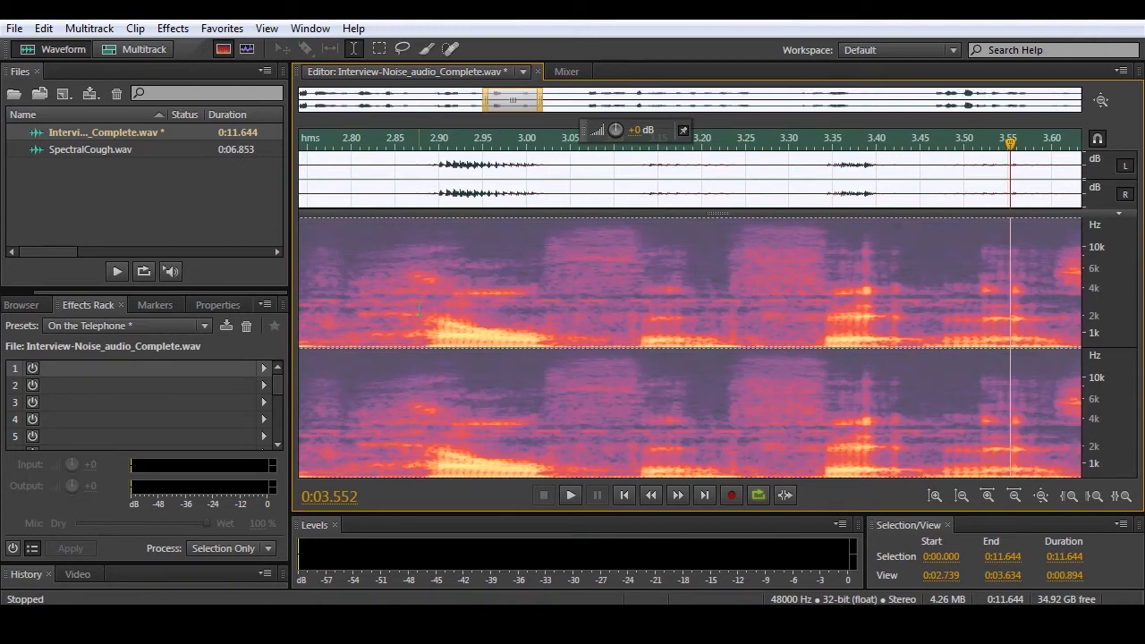
left_click(439, 308)
left_click(220, 28)
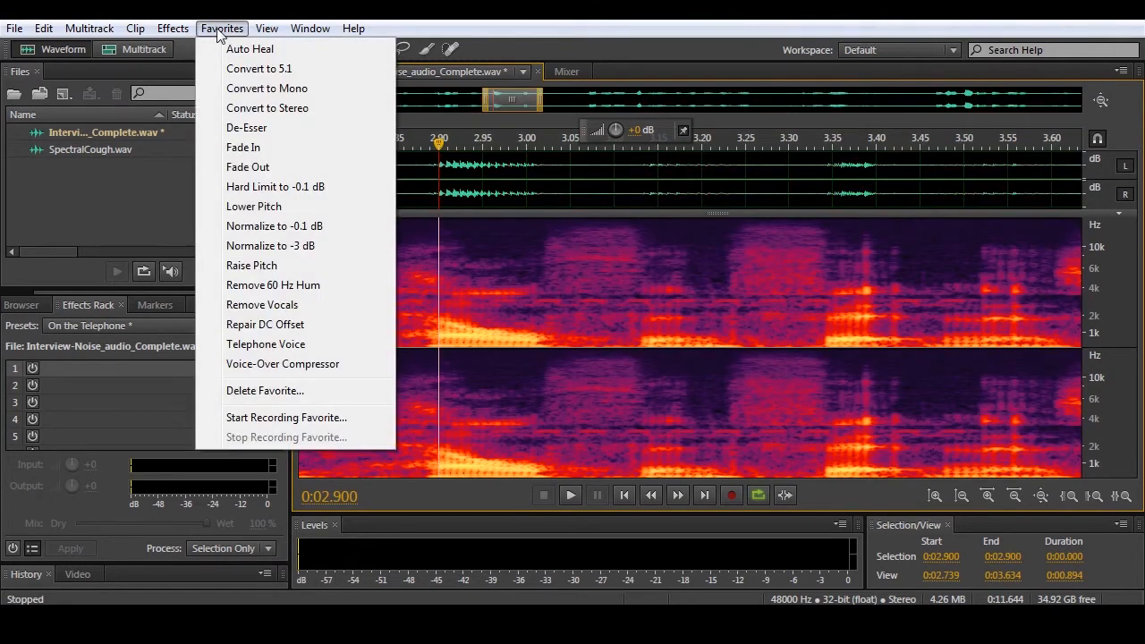
left_click(289, 346)
key("space")
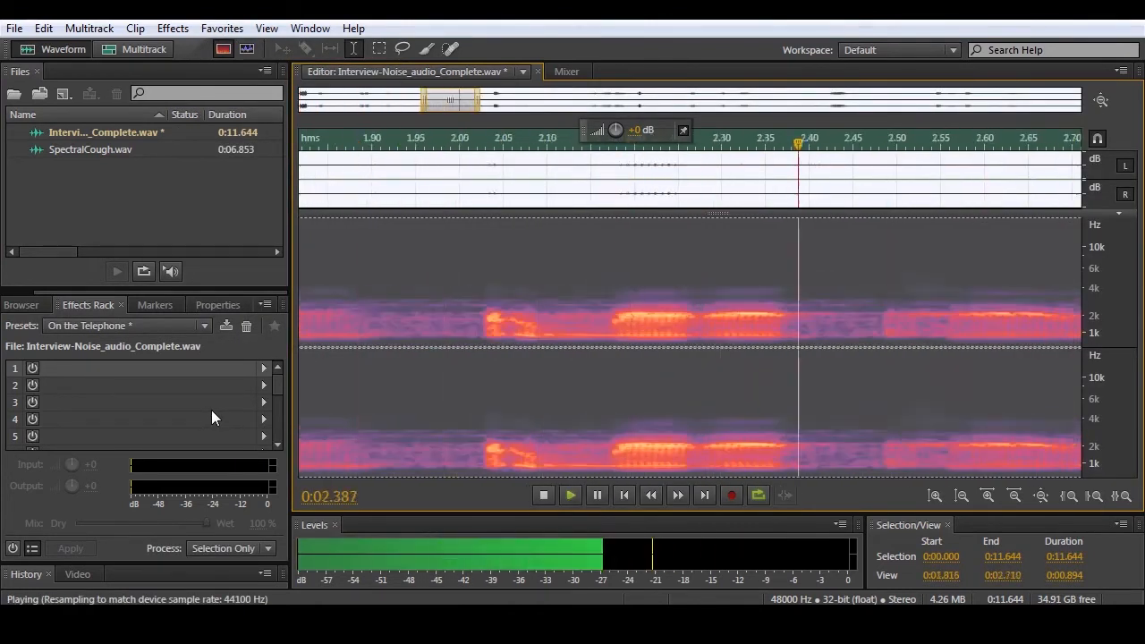
key("space")
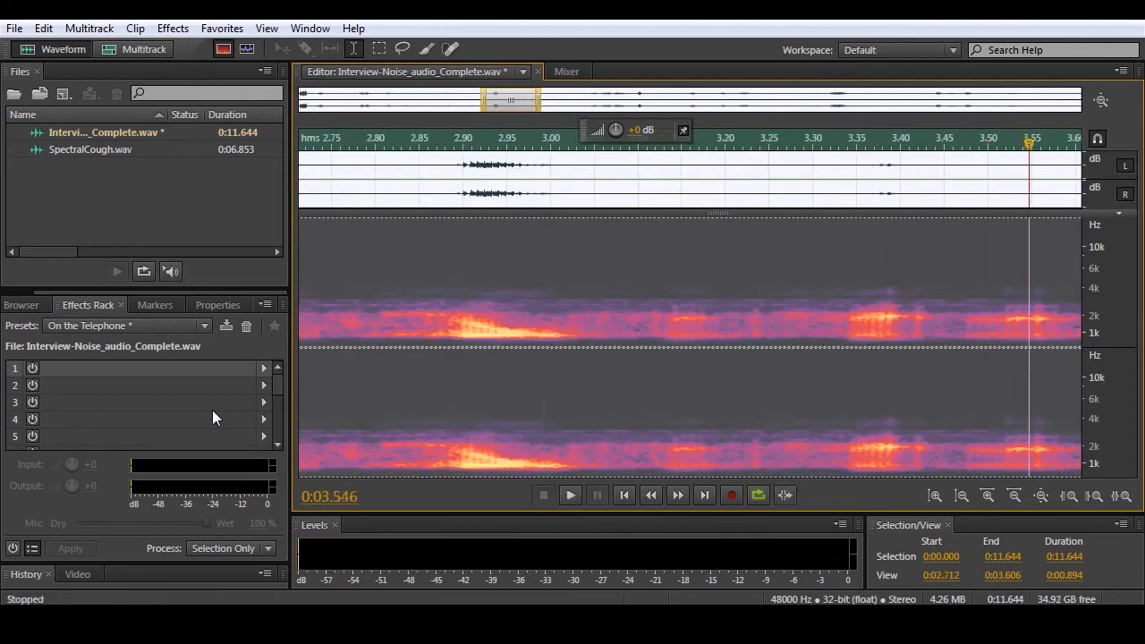
key("ctrl+z")
left_click(222, 28)
mouse_move(178, 33)
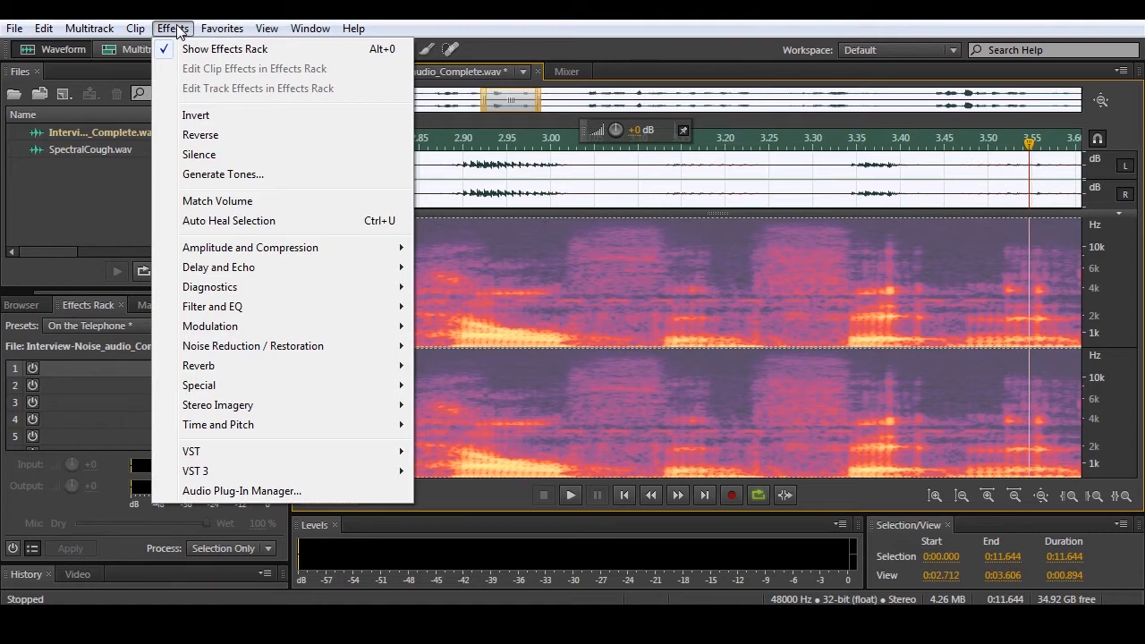
left_click(175, 29)
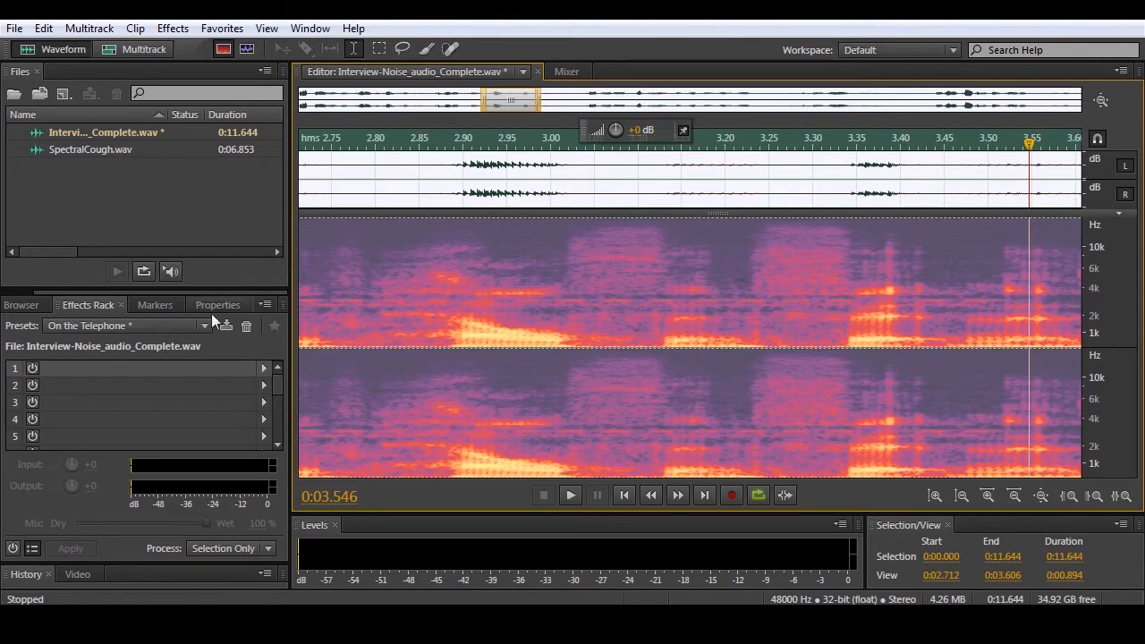
left_click(220, 29)
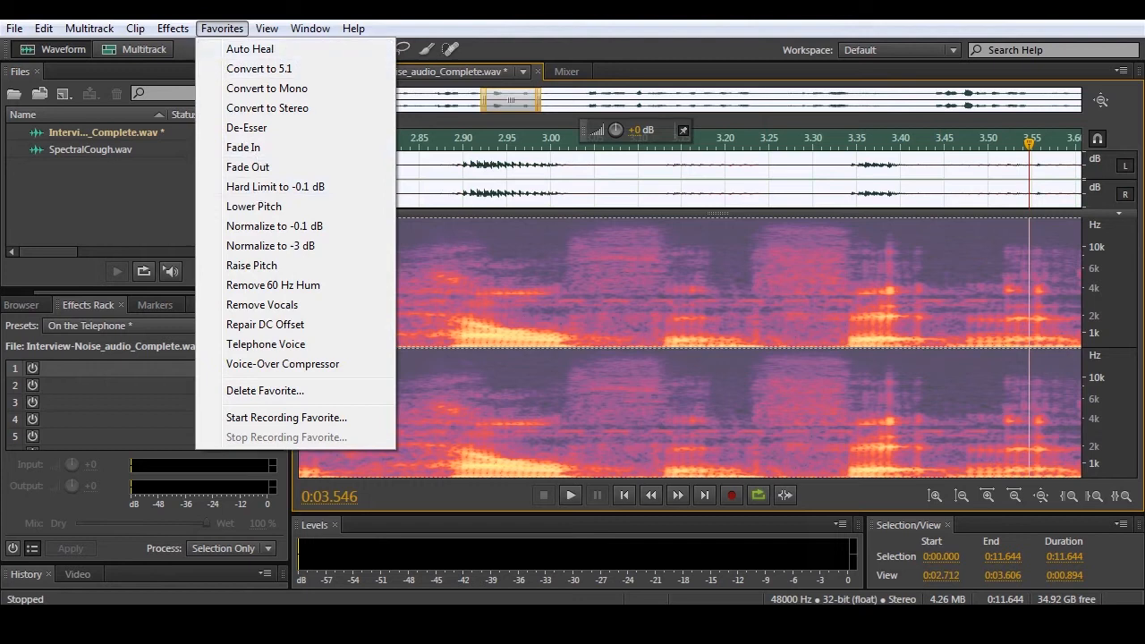
left_click(465, 18)
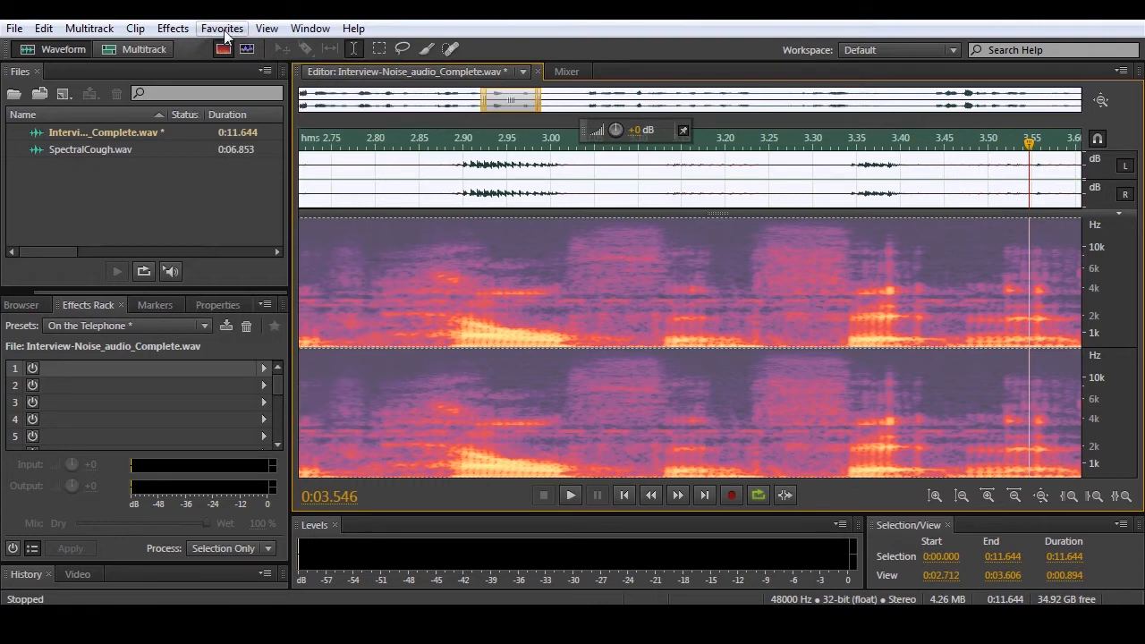
left_click(176, 29)
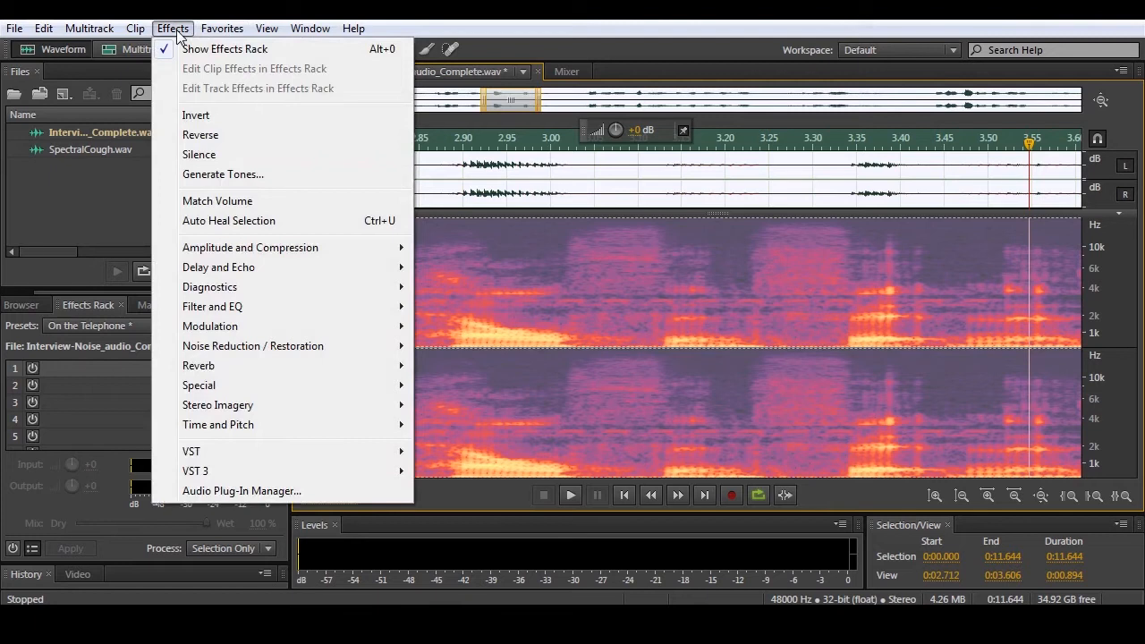
left_click(432, 34)
- Select the audio from 0:02.000 to 0:03.067 and apply the Invert effect to it
left_click(463, 335)
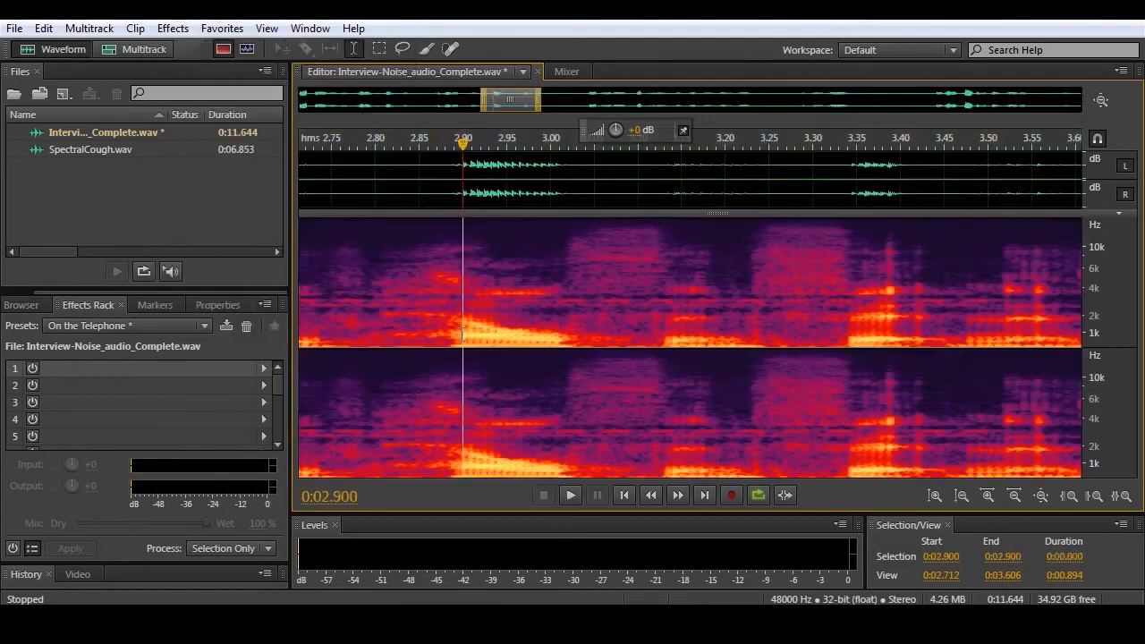
left_click_drag(432, 347, 609, 352)
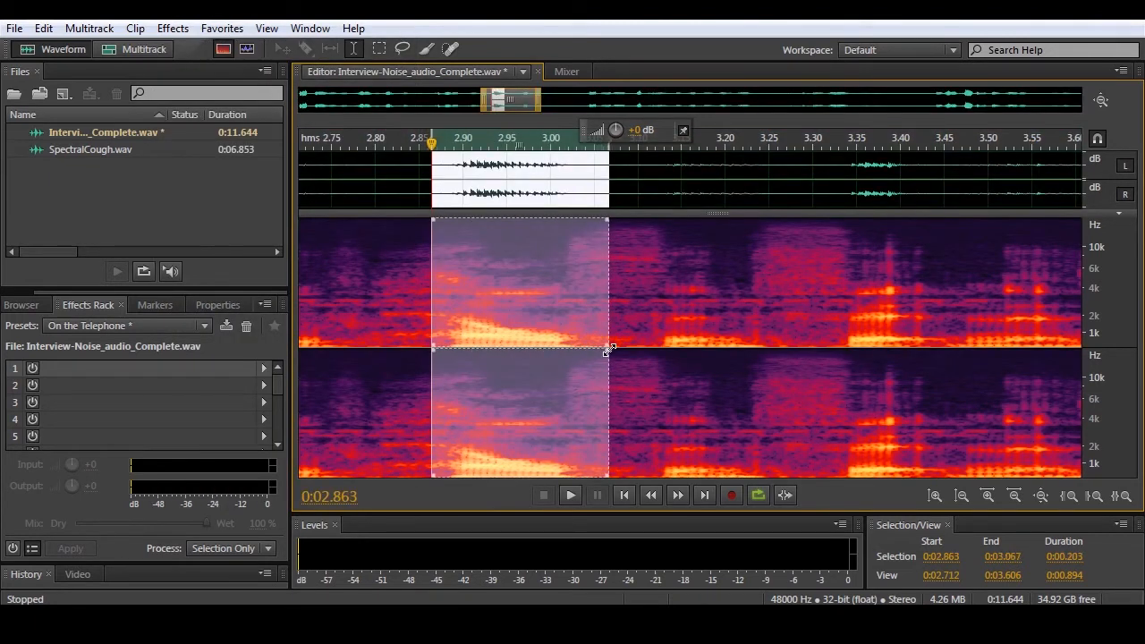
scroll(616, 356, "down", 5)
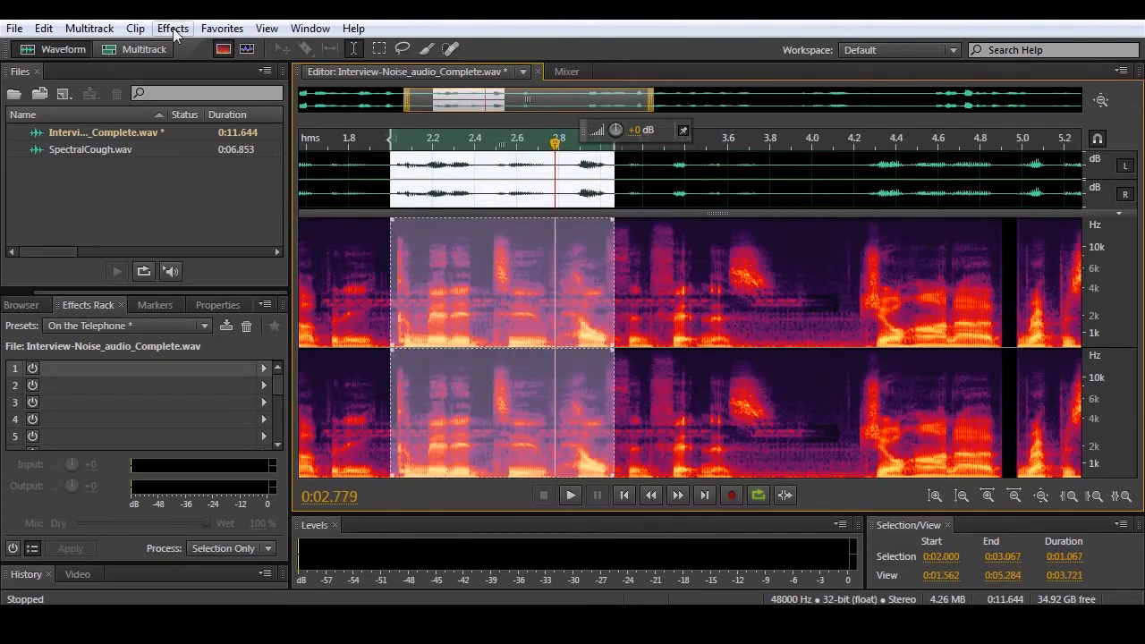
left_click(174, 29)
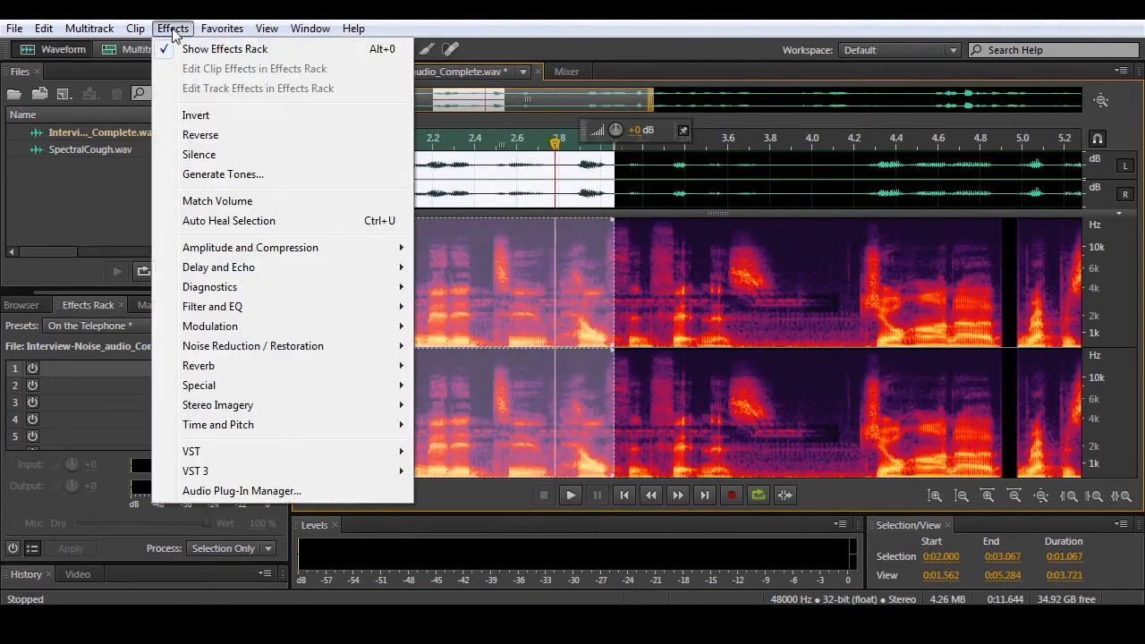
left_click(196, 115)
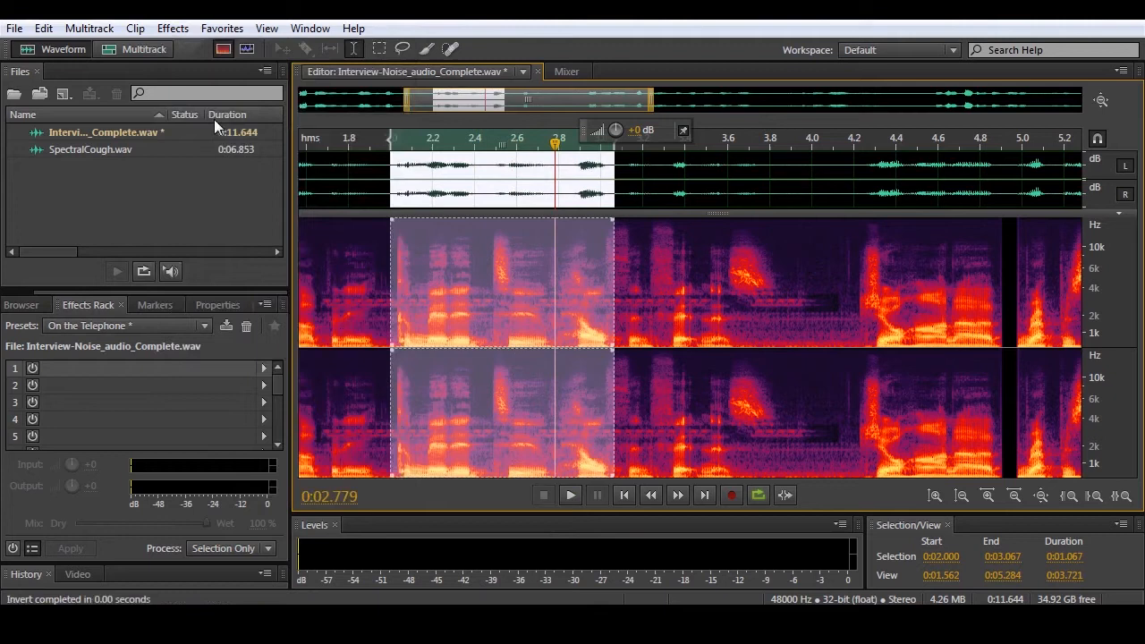
- Apply the Reverse effect to the selected passage and listen to it, restarting playback from the selection's start
left_click(164, 31)
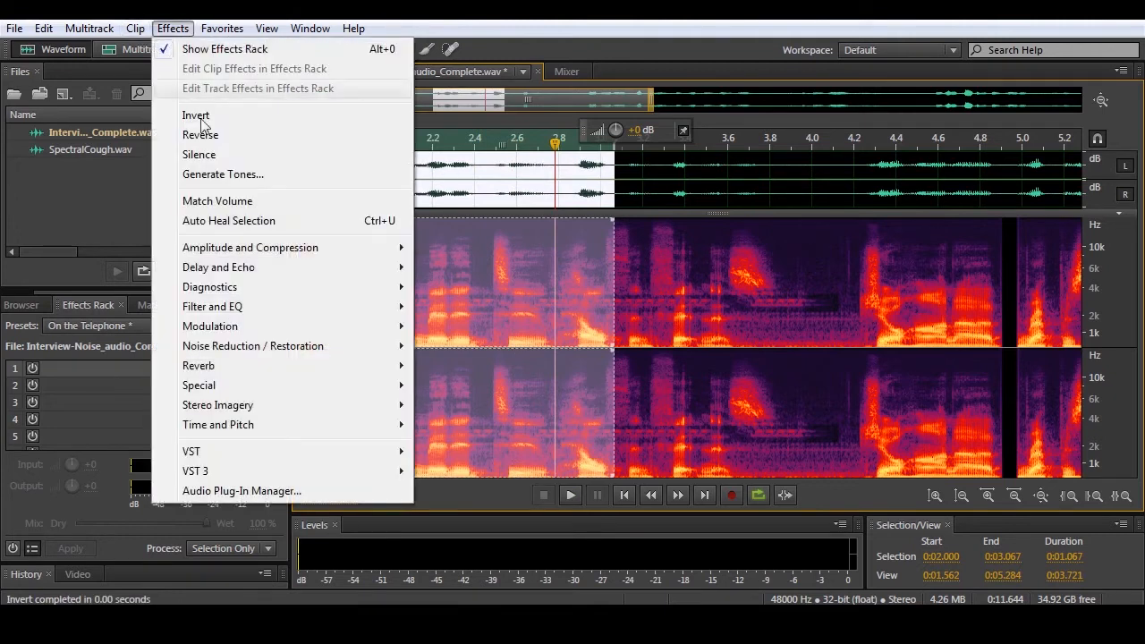
left_click(208, 134)
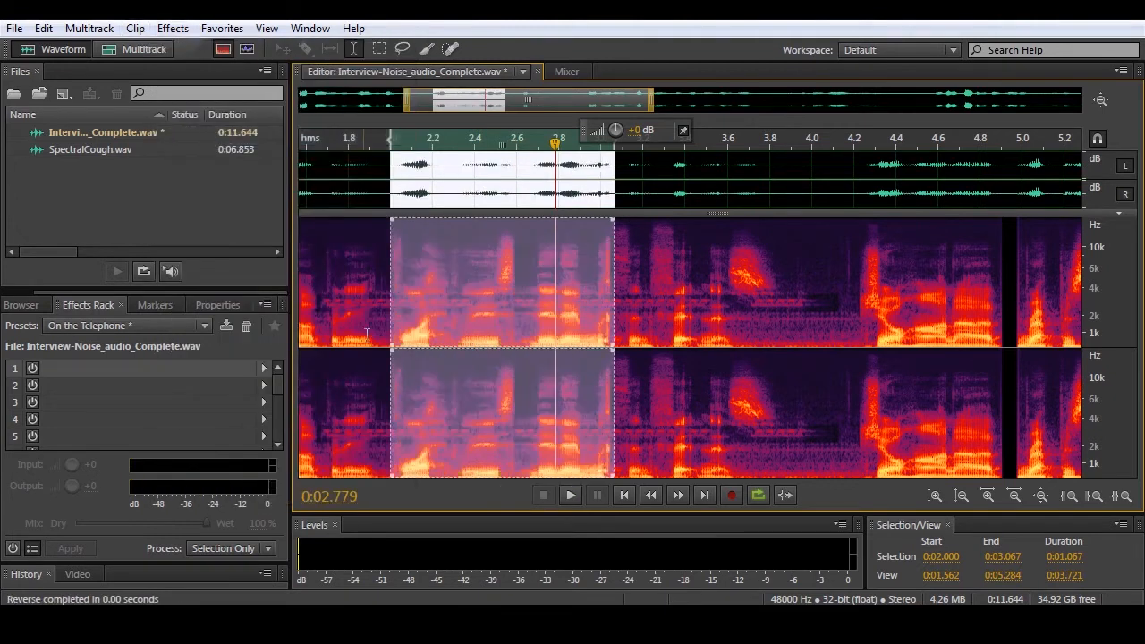
key("space")
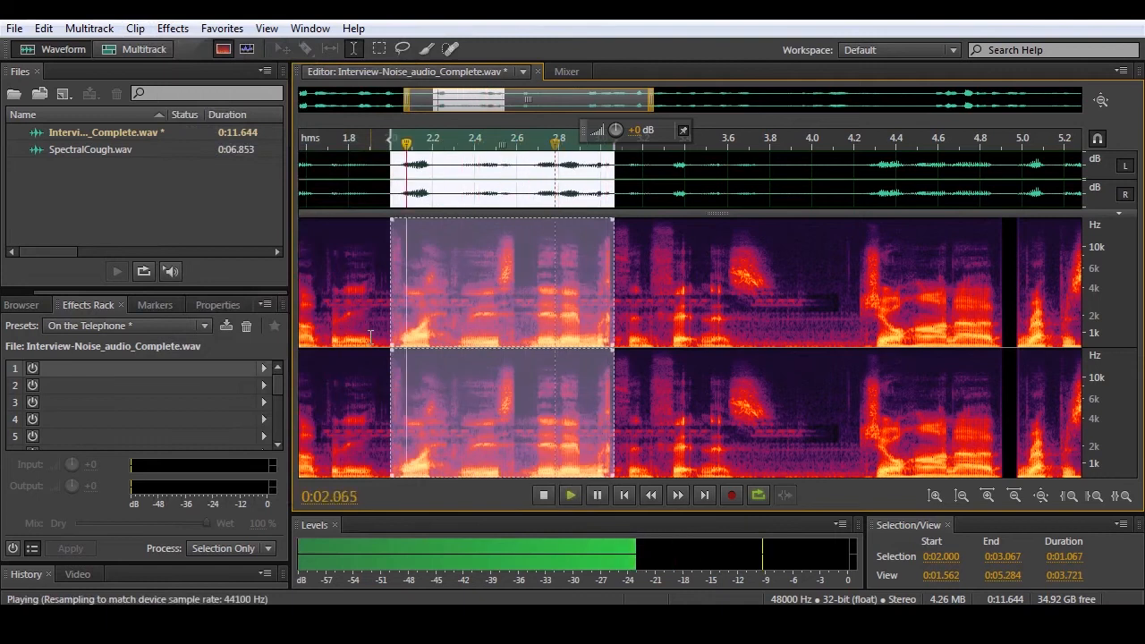
key("space")
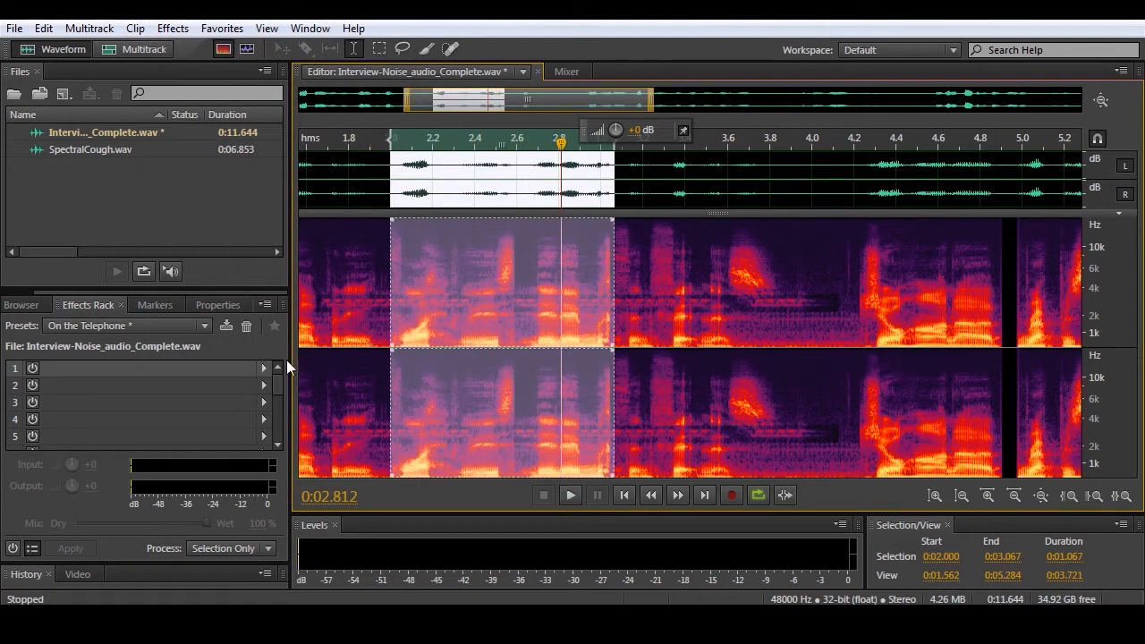
left_click(625, 498)
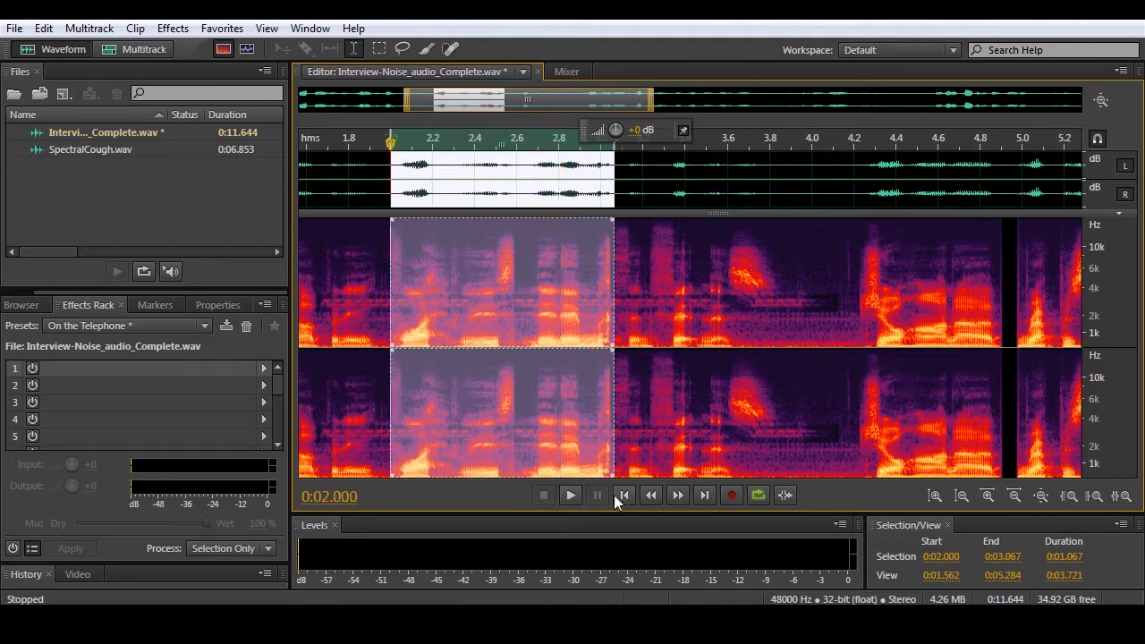
key("space")
key("space")
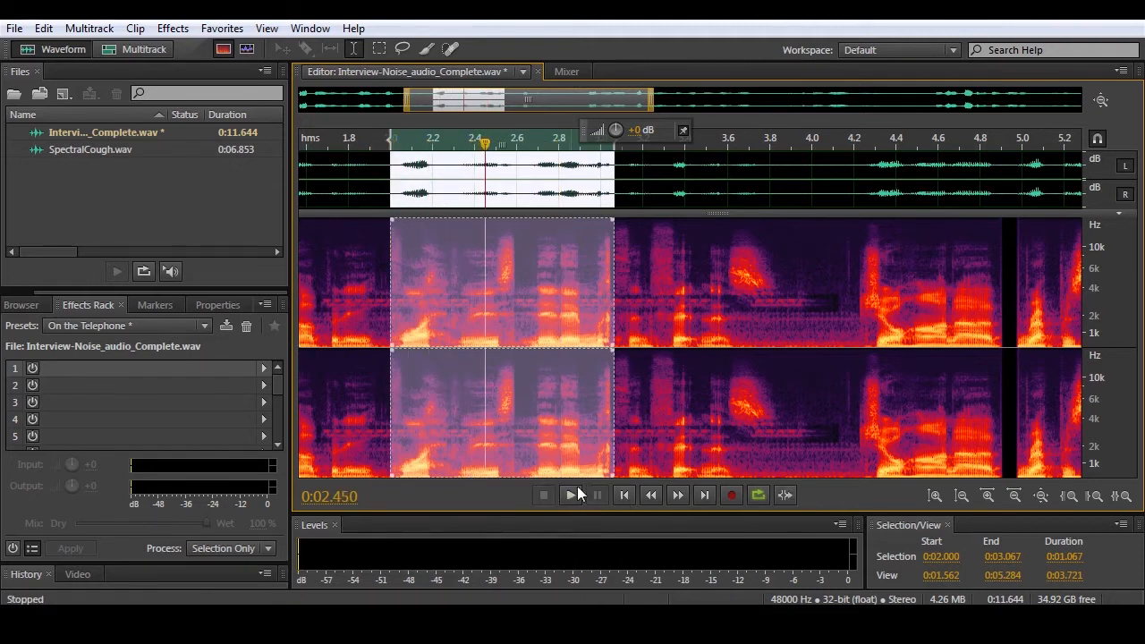
- Clear the selection and play the recording from its beginning to hear the reversed passage in context
left_click(609, 364)
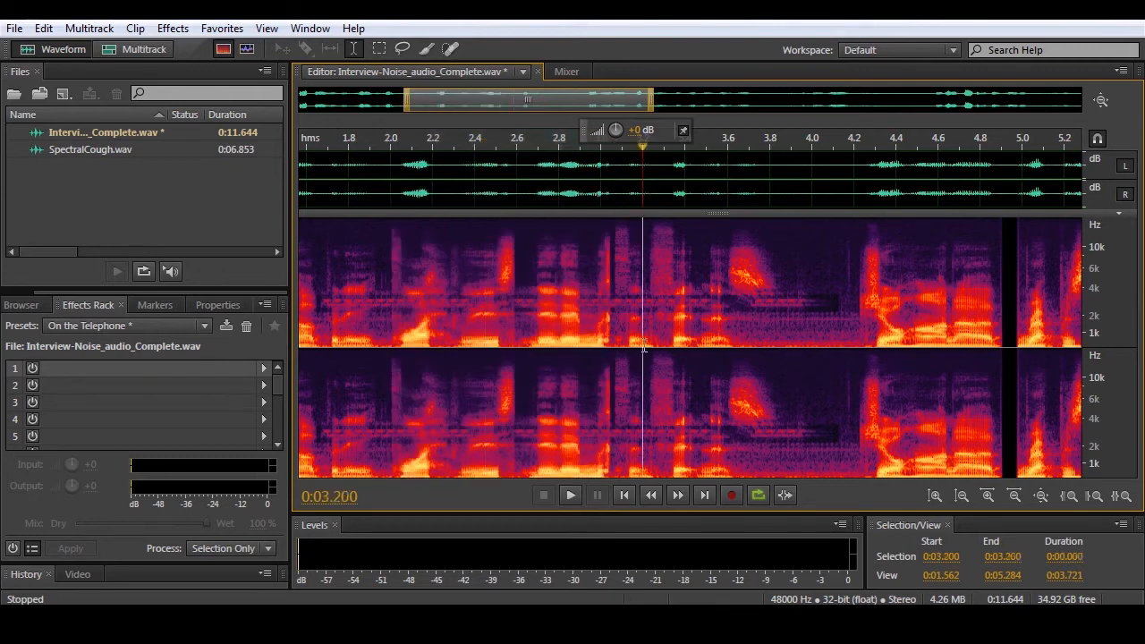
left_click(624, 496)
key("space")
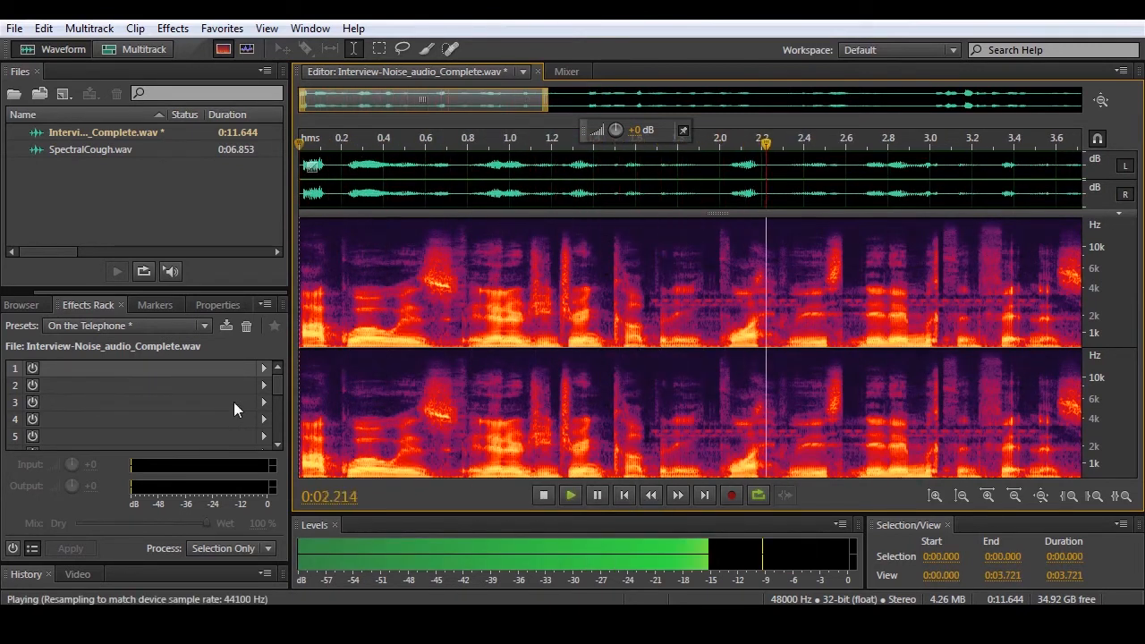
key("space")
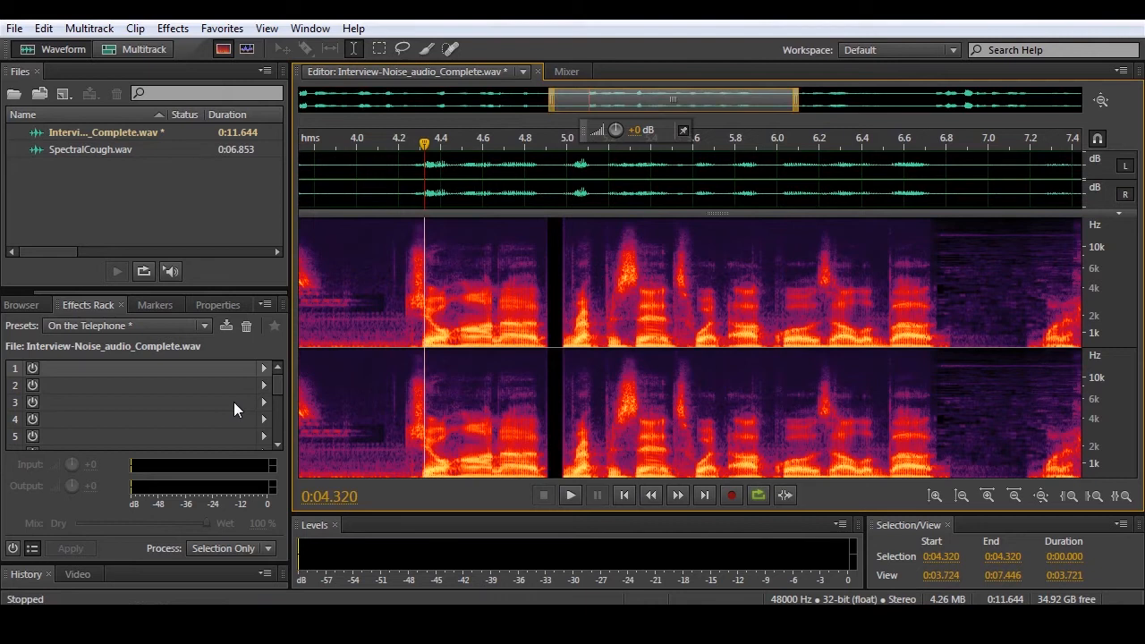
- Apply the Reverse effect to the entire recording and play the result
left_click(172, 28)
left_click(220, 143)
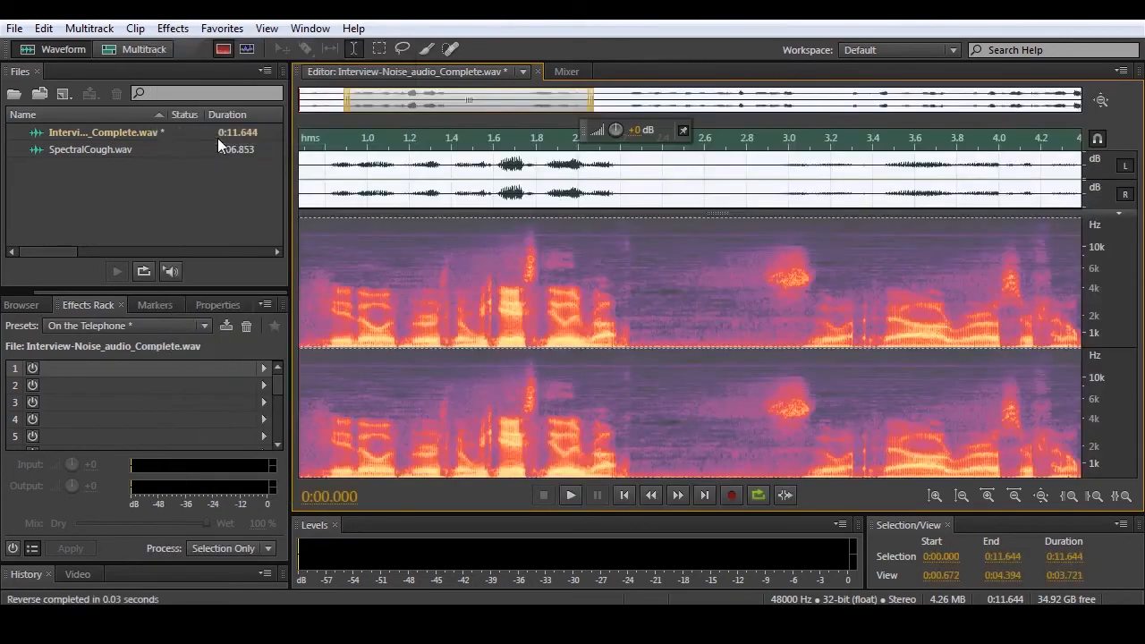
key("space")
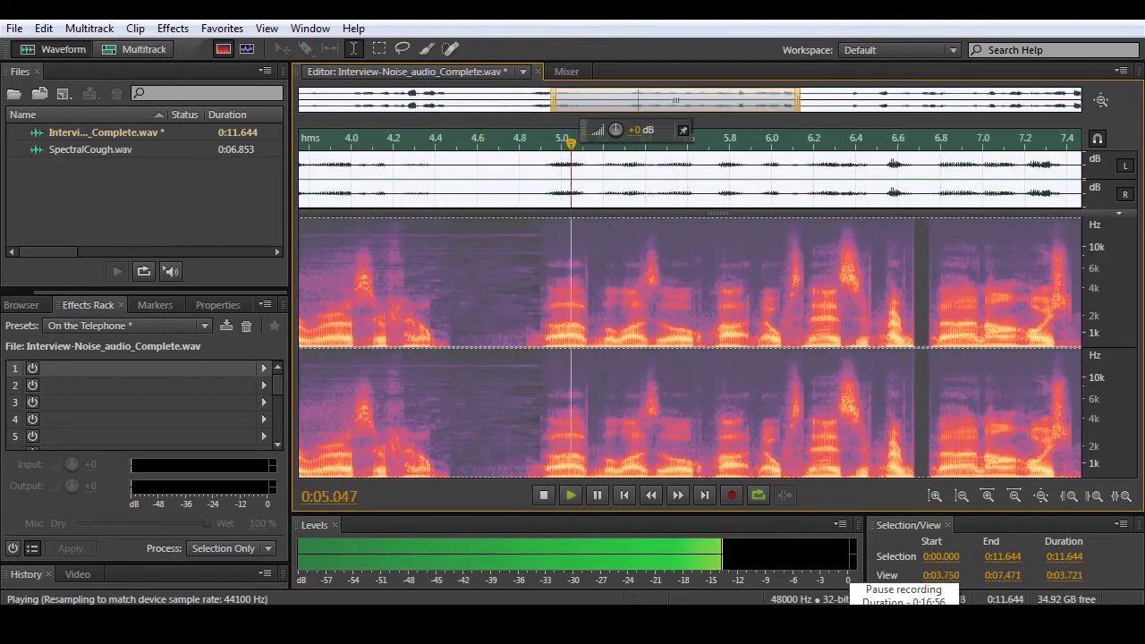
key("space")
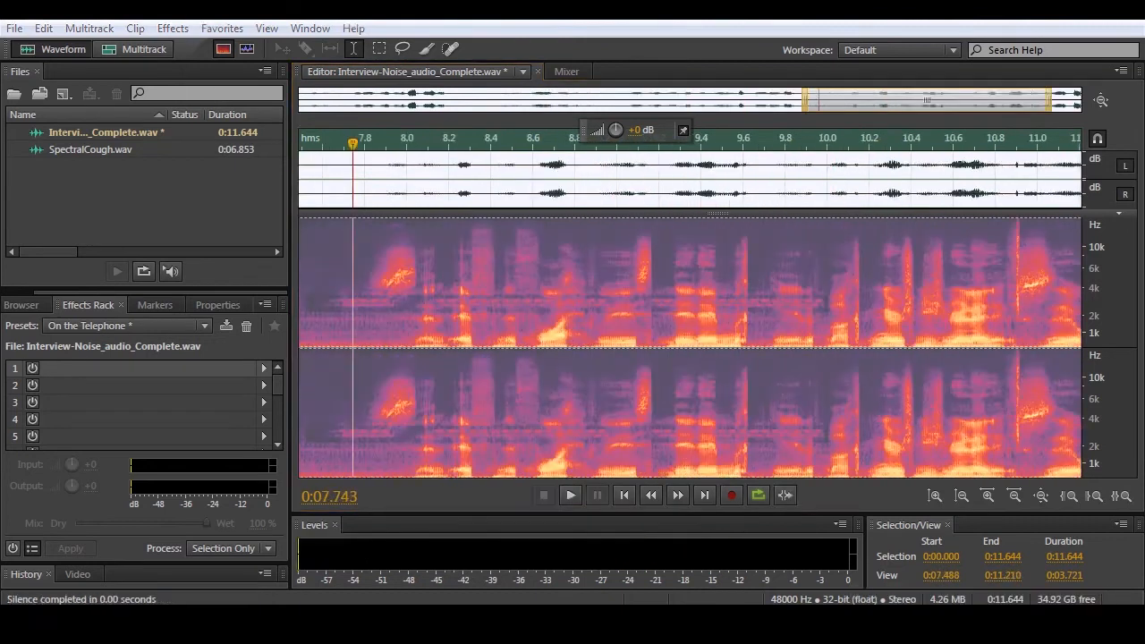
- Start the Stretch and Pitch effect on the entire recording, choose the Helium preset, and preview it
left_click(173, 28)
mouse_move(300, 427)
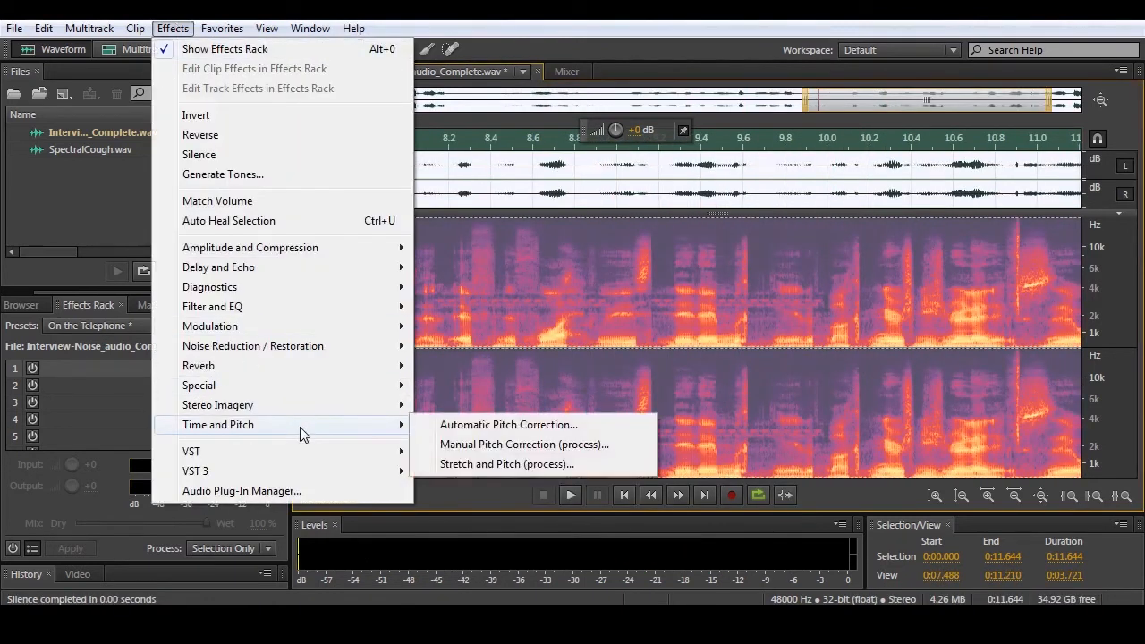
left_click(477, 464)
left_click_drag(577, 129, 441, 104)
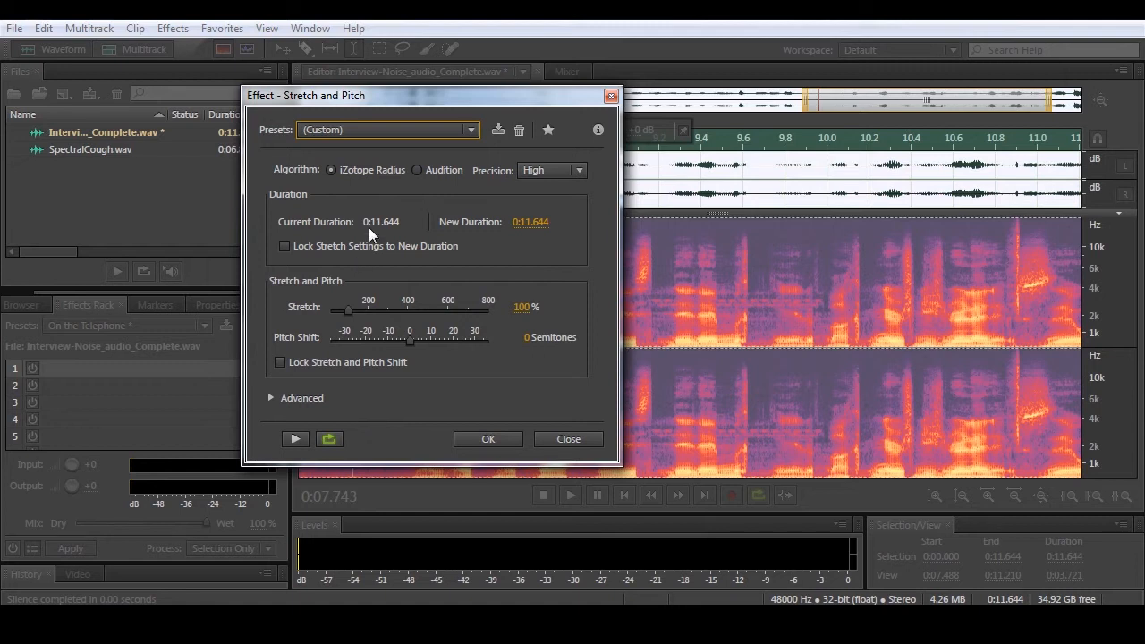
left_click(349, 130)
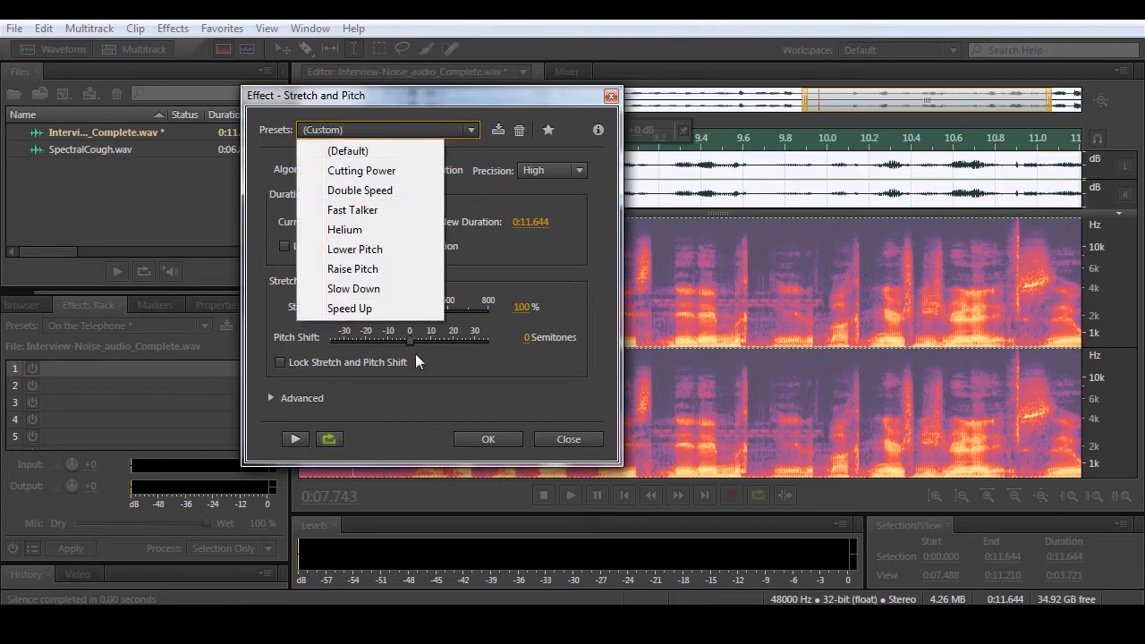
left_click(341, 232)
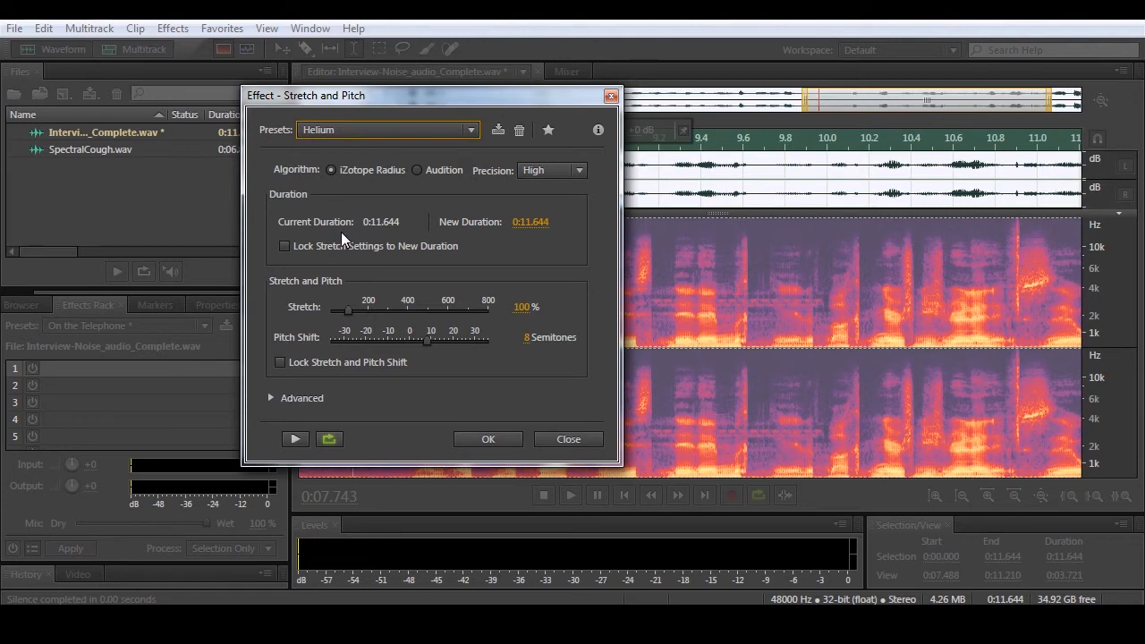
left_click(300, 442)
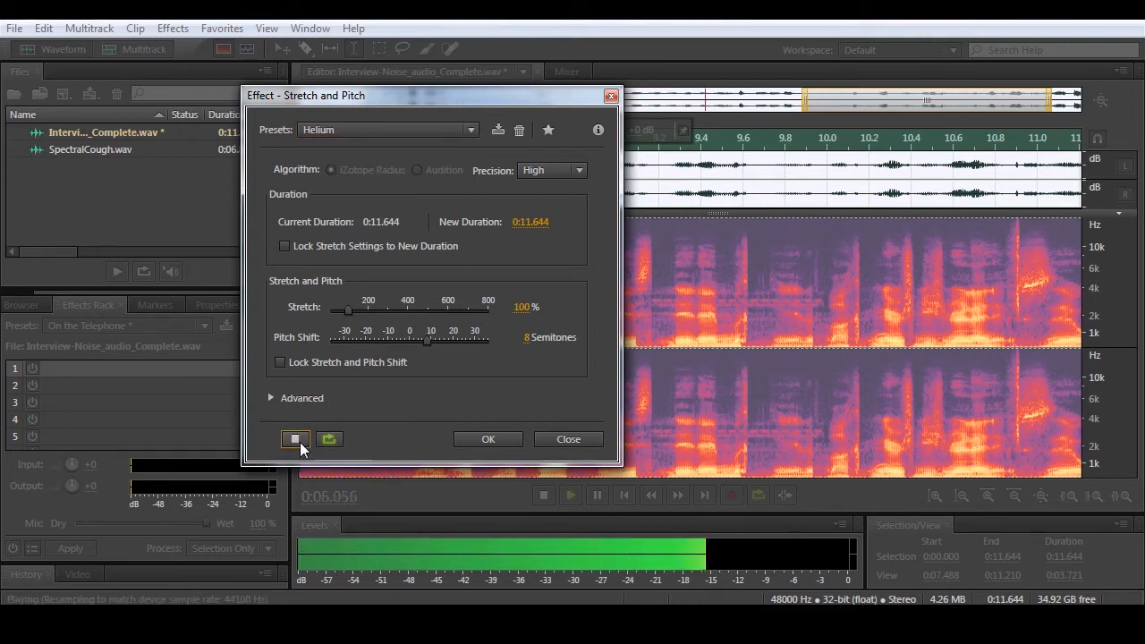
left_click(295, 439)
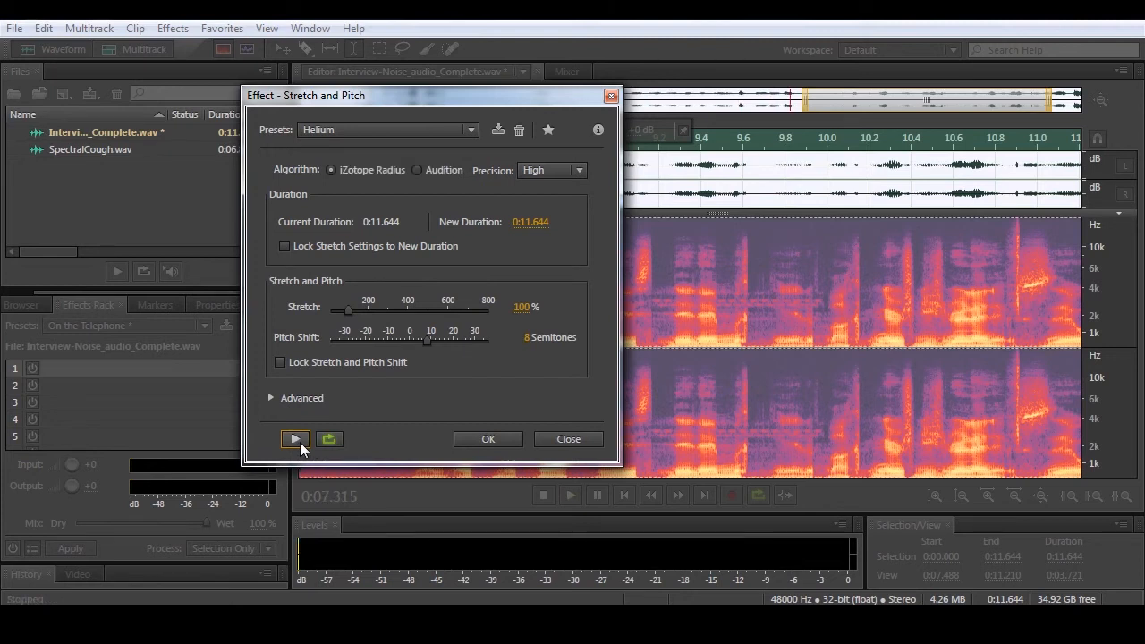
- Switch the Stretch and Pitch effect to the Double Speed preset and preview it
left_click(382, 131)
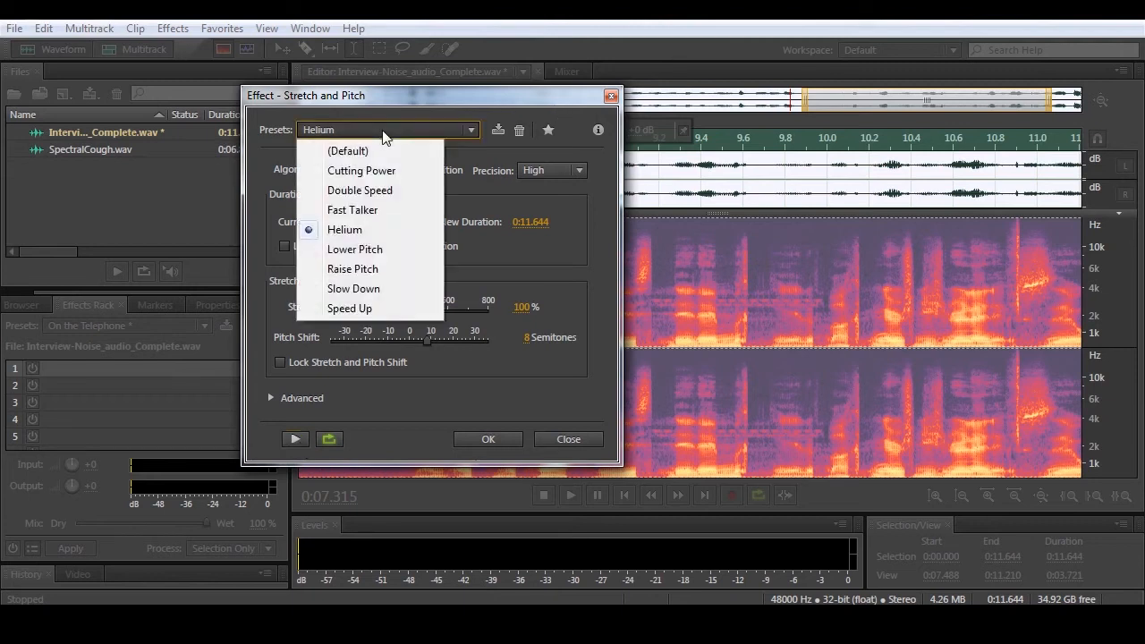
left_click(371, 191)
left_click(297, 439)
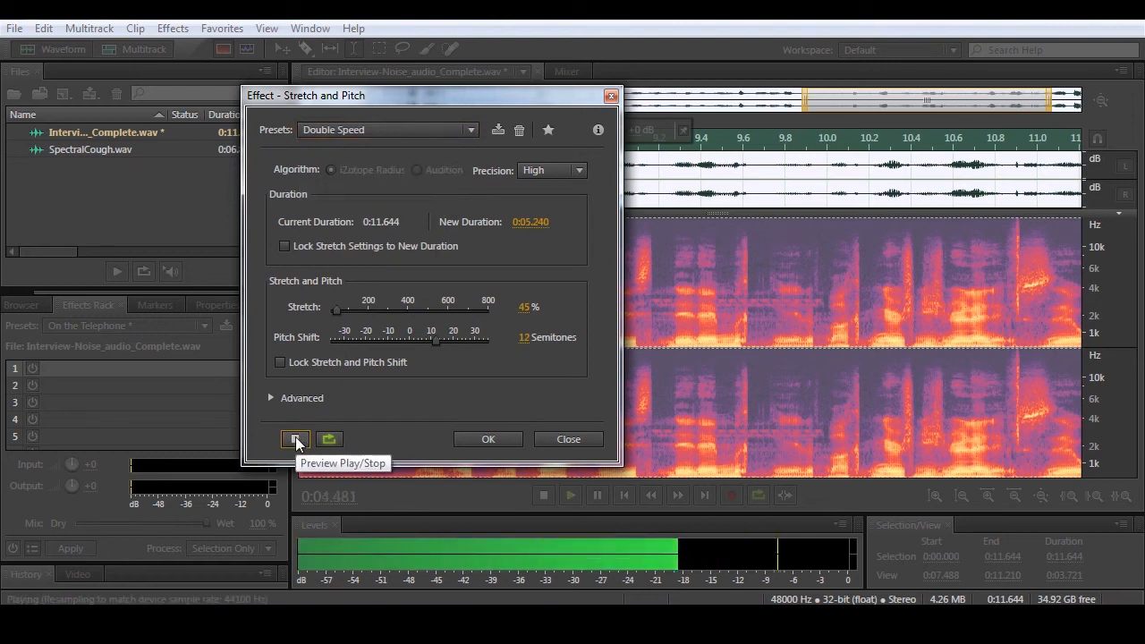
left_click(295, 440)
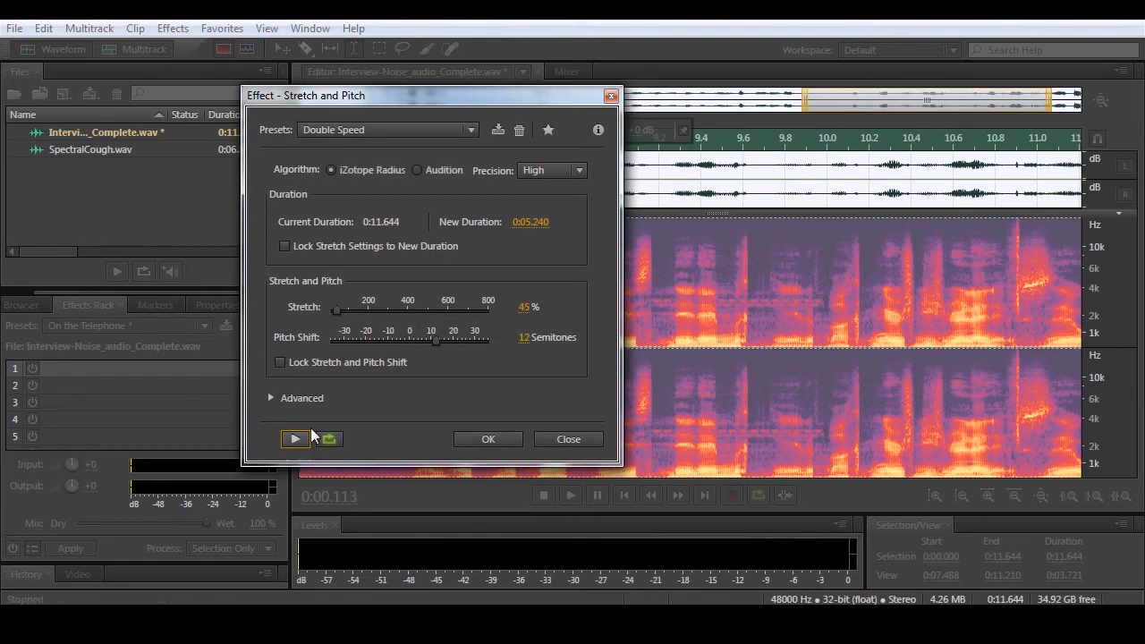
- Choose the Slow Down preset for Stretch and Pitch, preview it, and close the effect without applying it
left_click(372, 130)
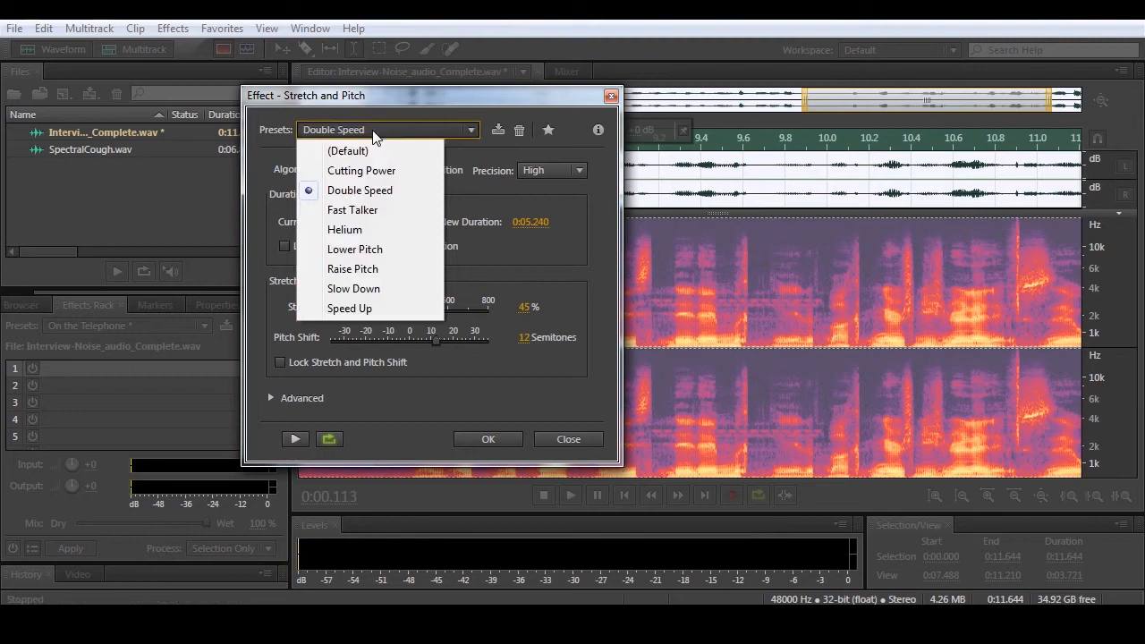
left_click(379, 294)
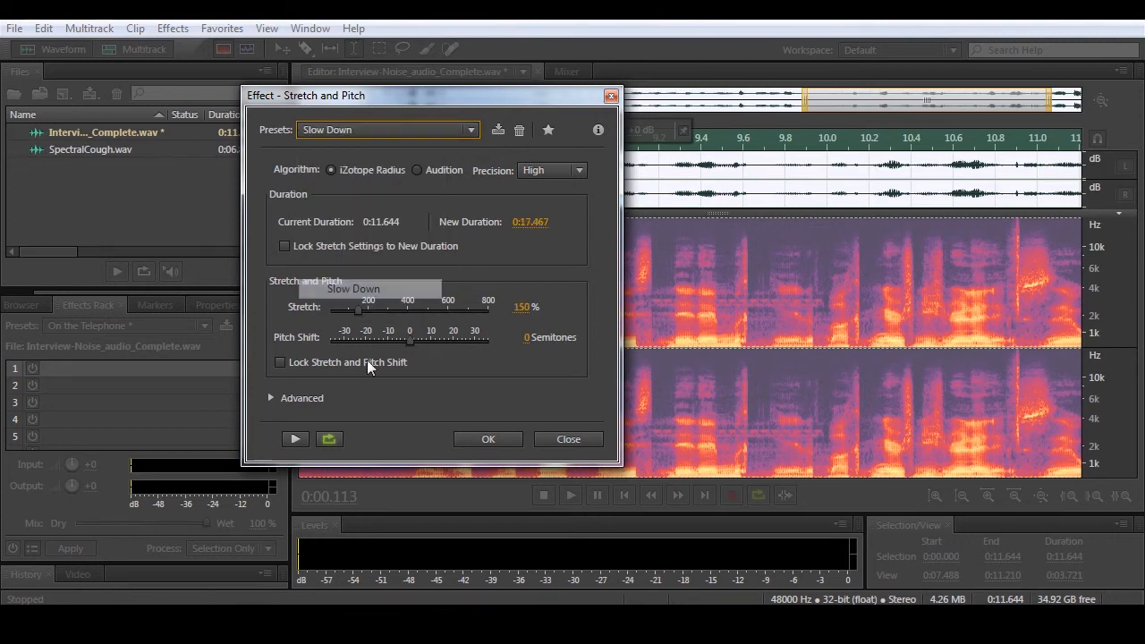
left_click(290, 440)
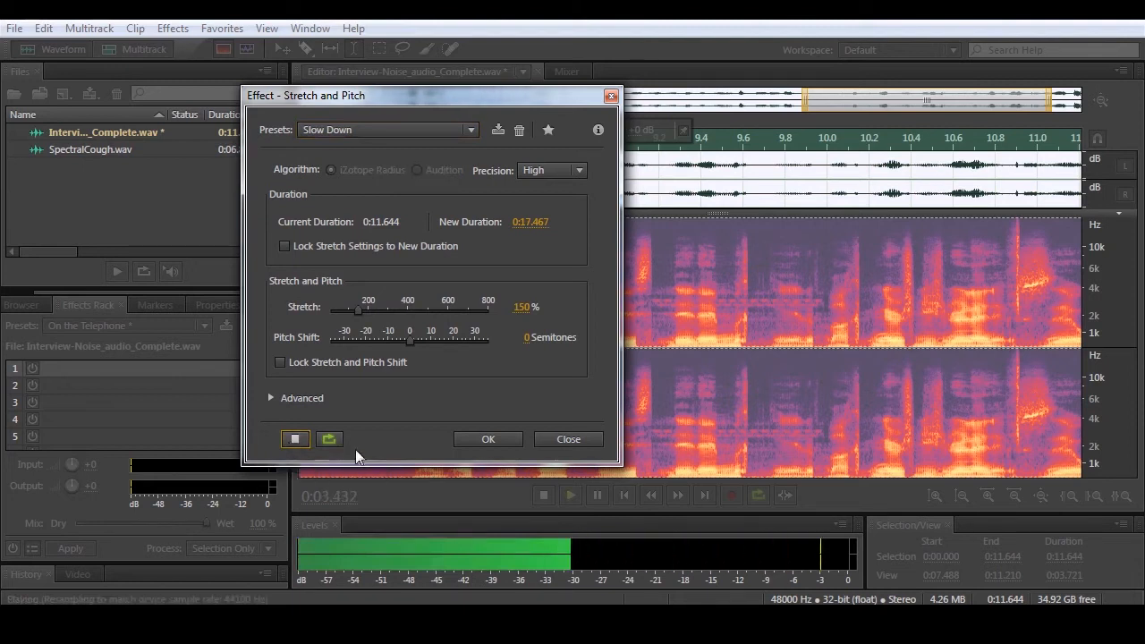
left_click(294, 440)
left_click(586, 440)
- Play a short part of the reversed recording and undo the Reverse effect
key("space")
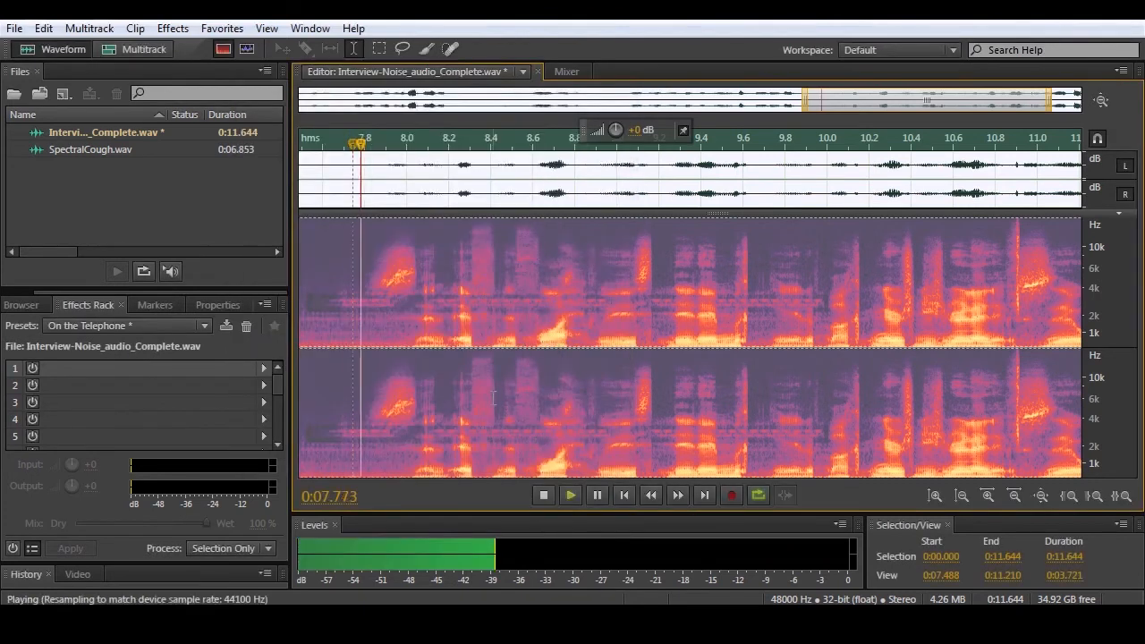
key("space")
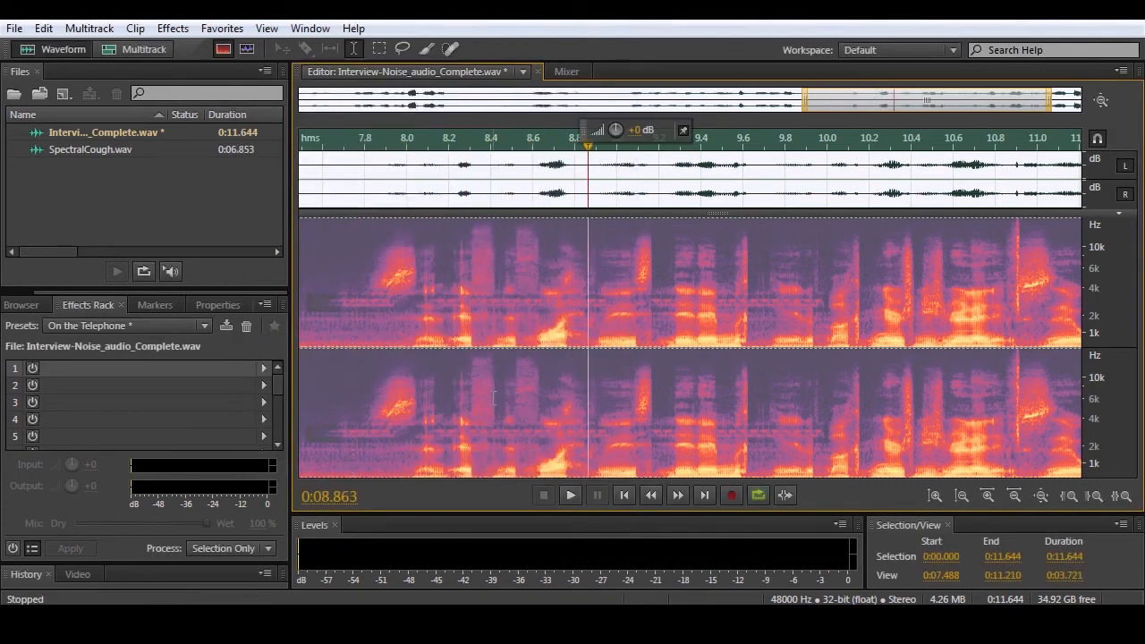
key("ctrl+z")
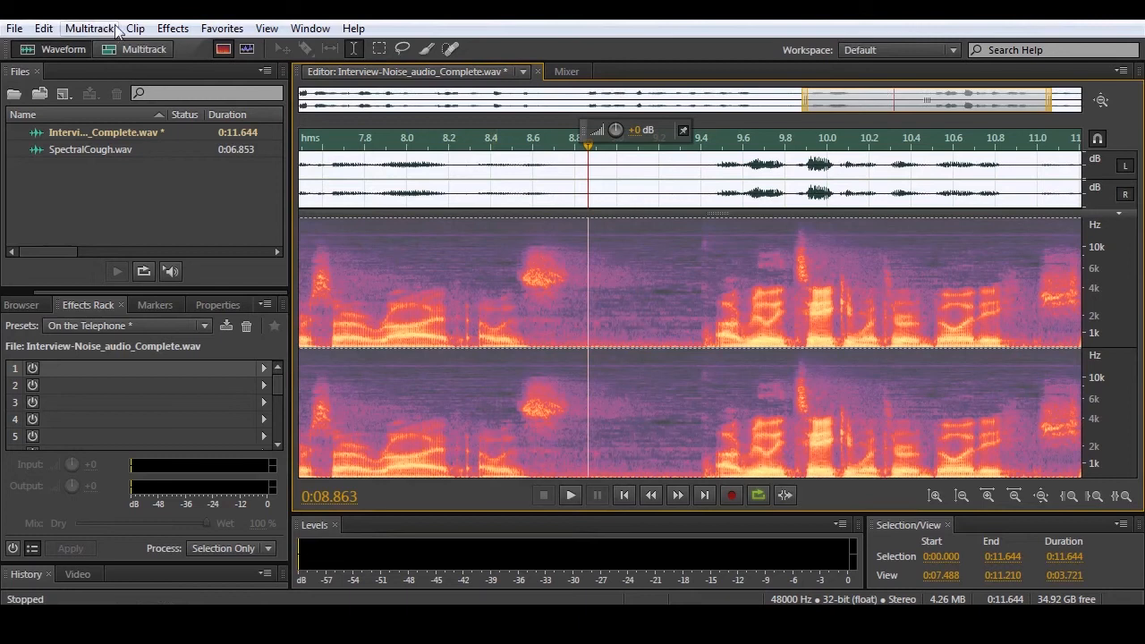
- Start Stretch and Pitch again on the entire recording, choose the Helium preset, and preview it
left_click(172, 28)
mouse_move(296, 426)
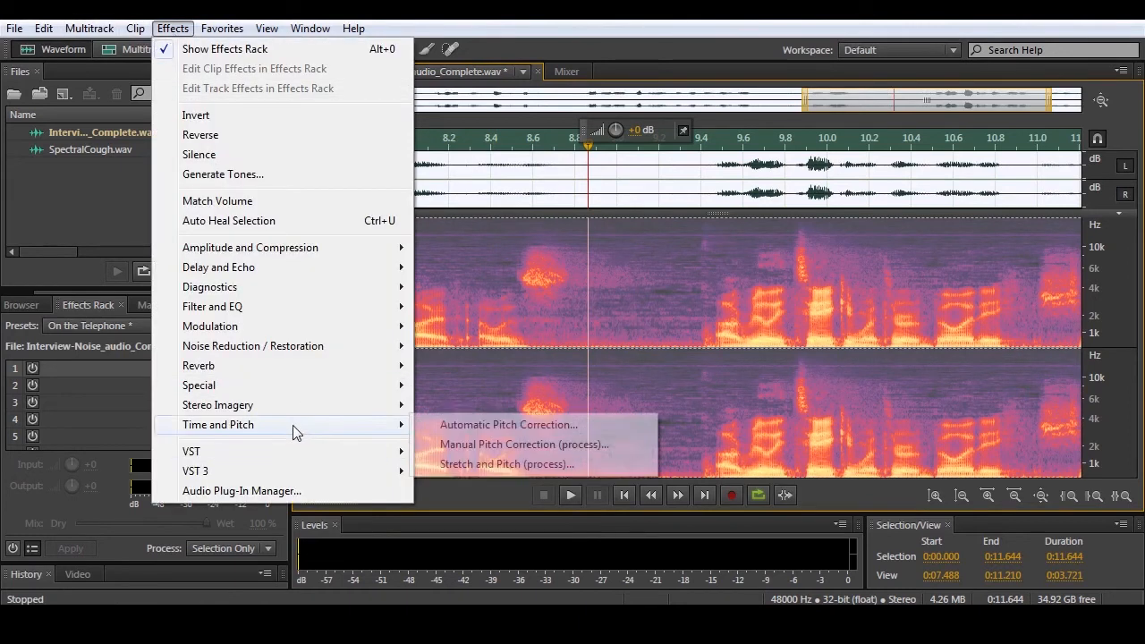
left_click(470, 463)
left_click(335, 127)
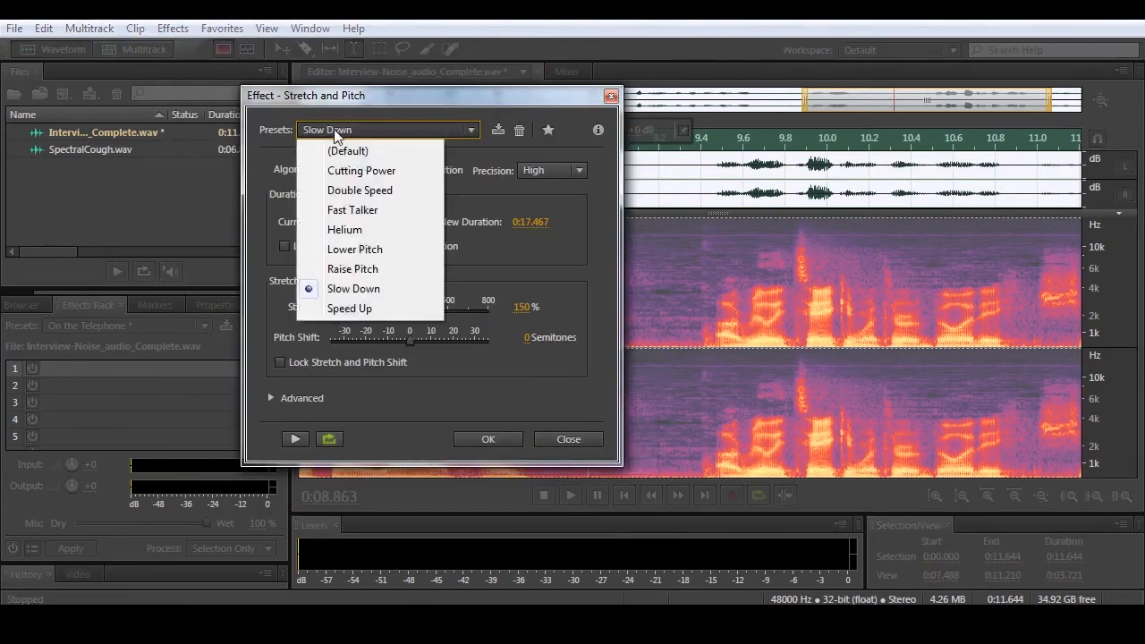
left_click(345, 230)
left_click(295, 439)
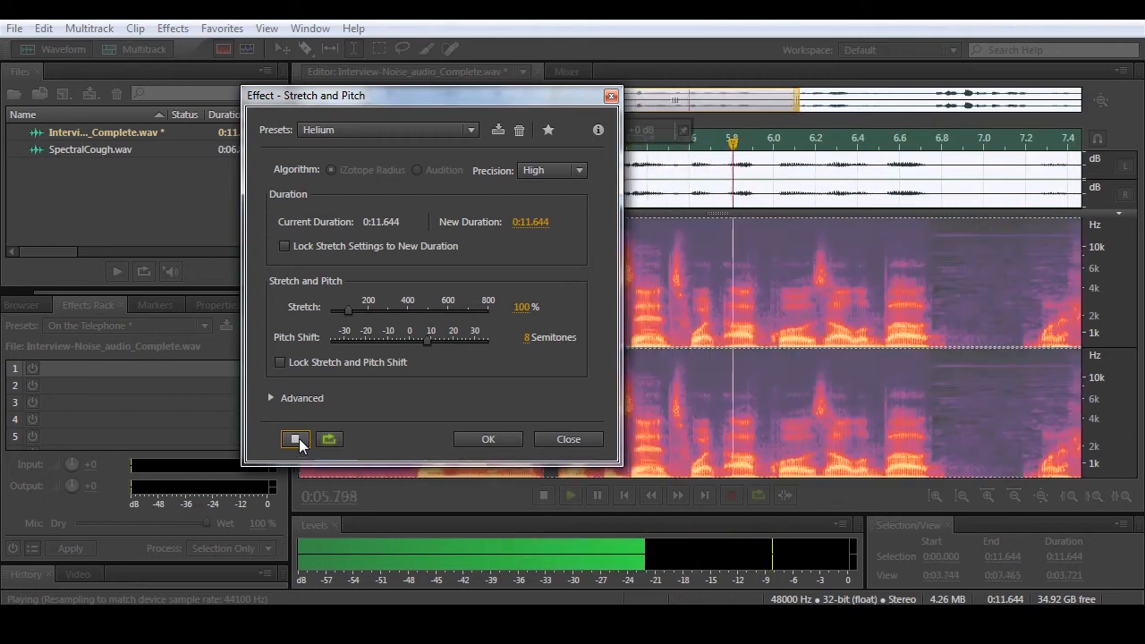
left_click(295, 439)
- Switch the Stretch and Pitch effect to the Lower Pitch preset and preview it
left_click(430, 131)
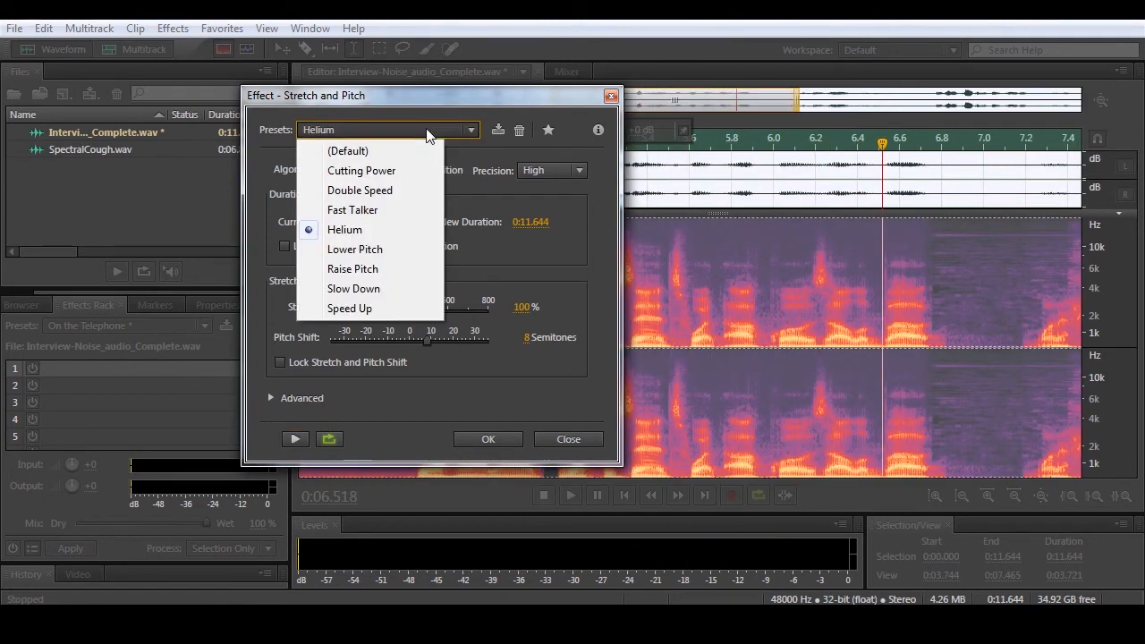
left_click(369, 255)
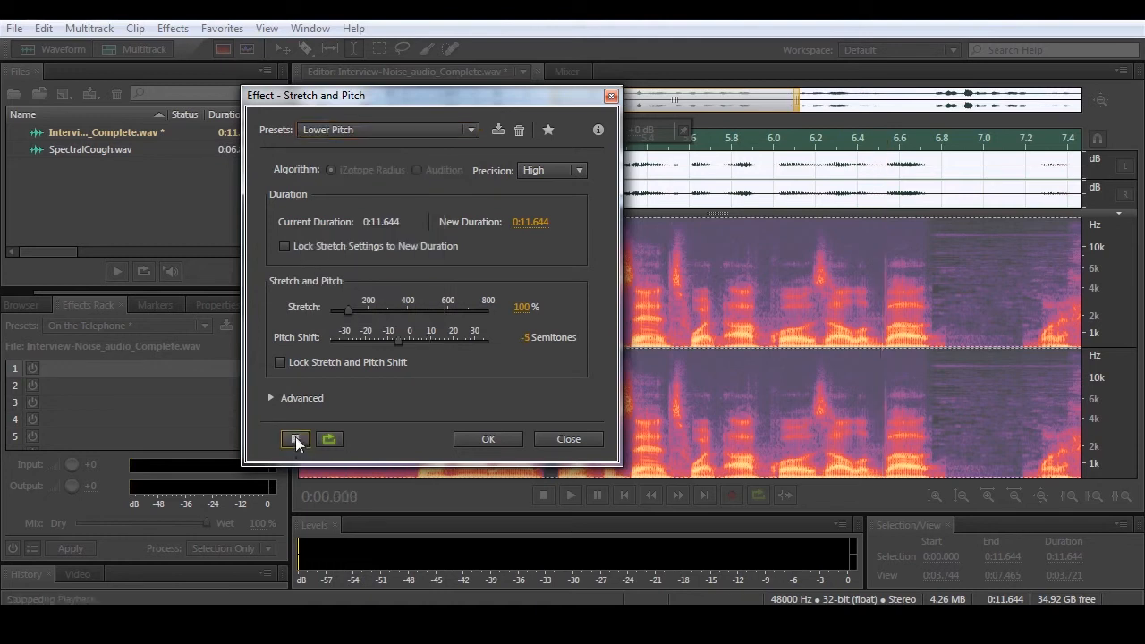
left_click(295, 439)
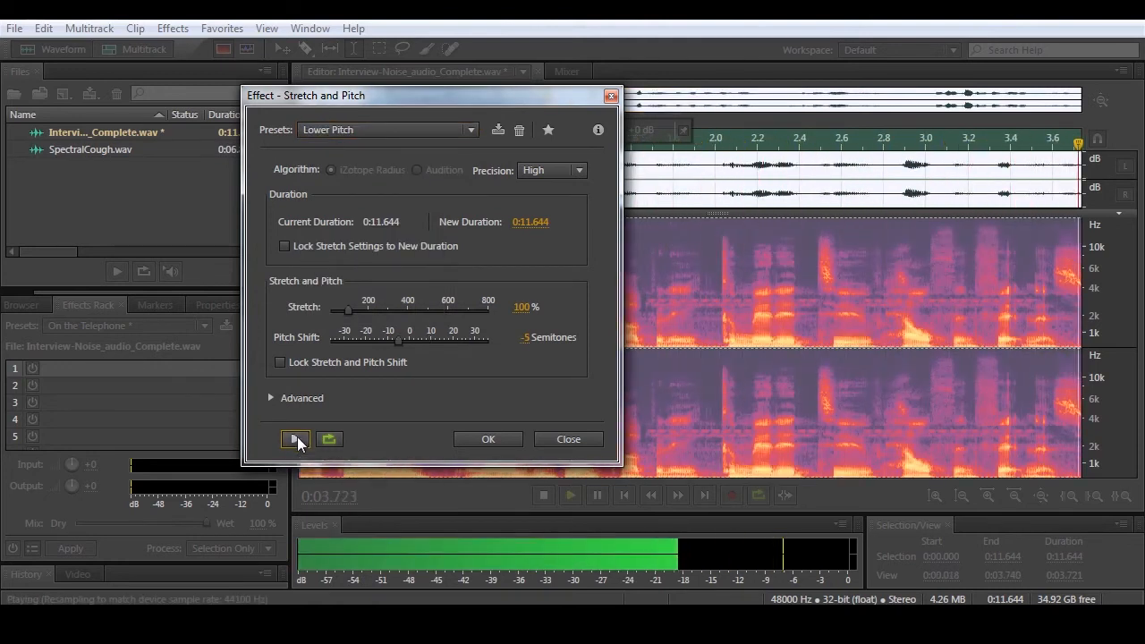
left_click(296, 438)
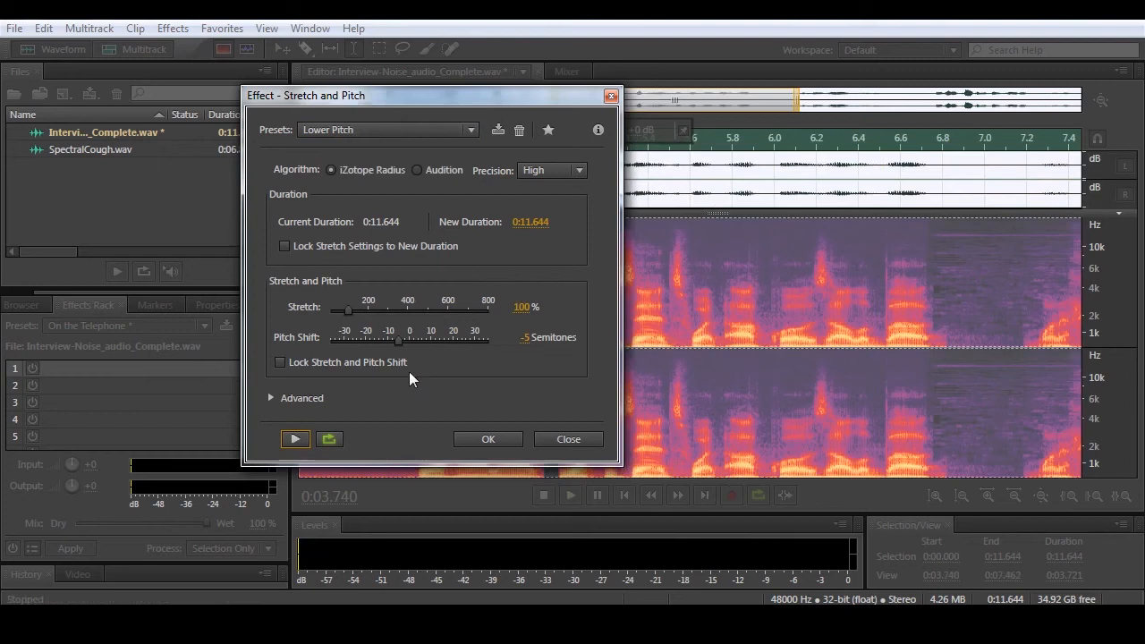
- Try a lower pitch shift than the Lower Pitch preset, raise it to 4.76 semitones, and preview the changes
left_click_drag(396, 342, 383, 342)
left_click(303, 440)
left_click_drag(385, 347, 419, 343)
left_click(296, 438)
left_click(296, 439)
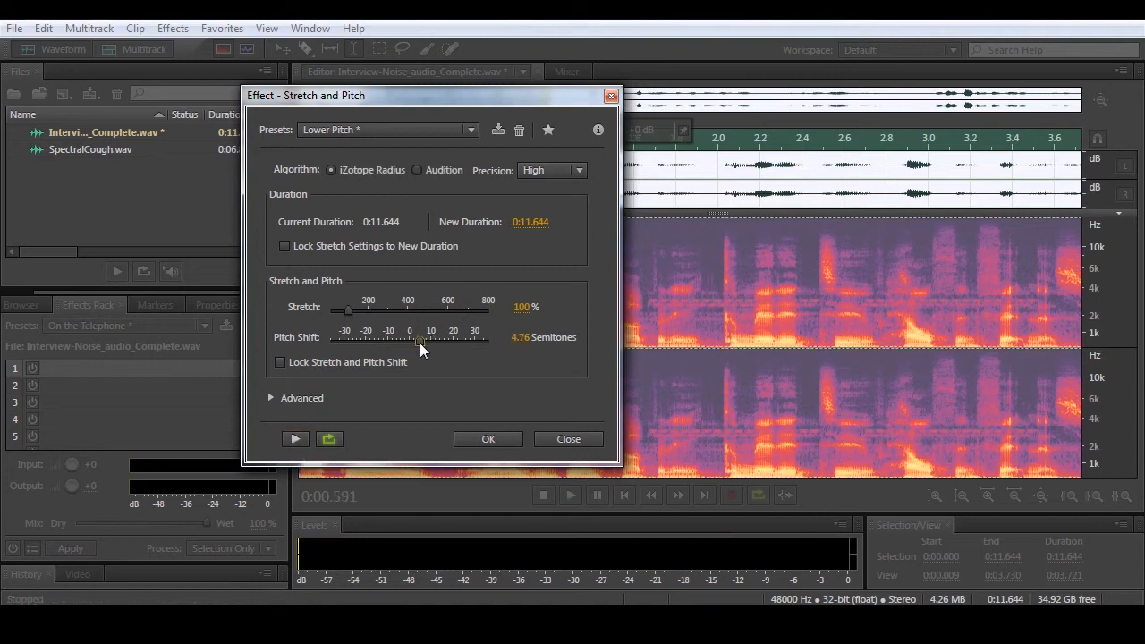
left_click(296, 439)
left_click(296, 440)
- Set the pitch shift to -2.15 semitones and preview the recording with it
left_click_drag(417, 340, 406, 341)
left_click(297, 438)
left_click(296, 438)
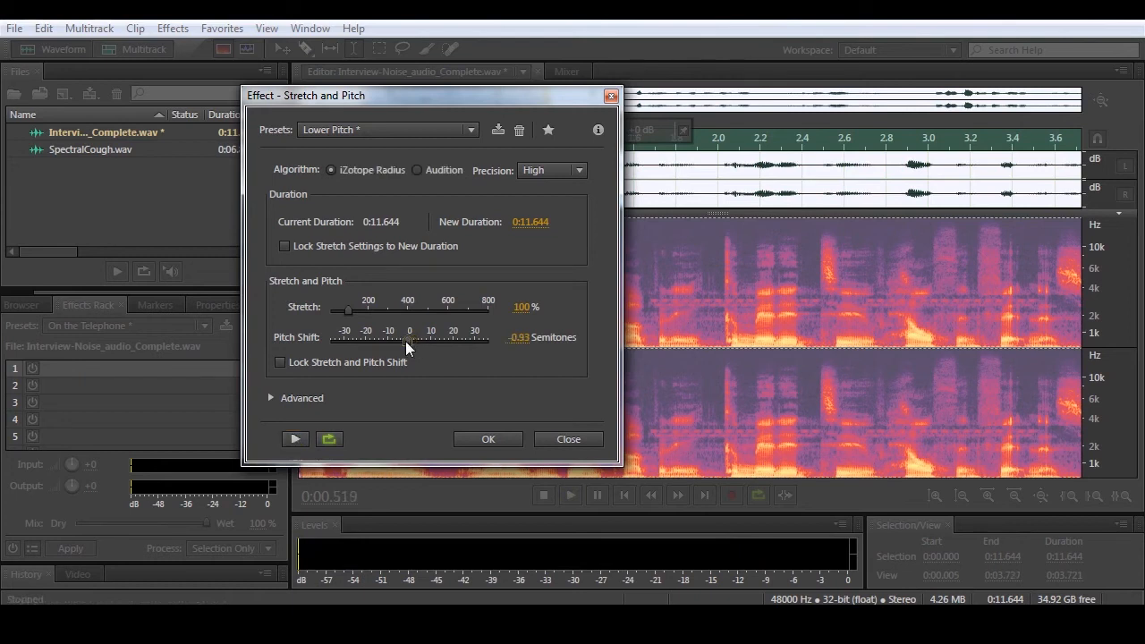
left_click(296, 440)
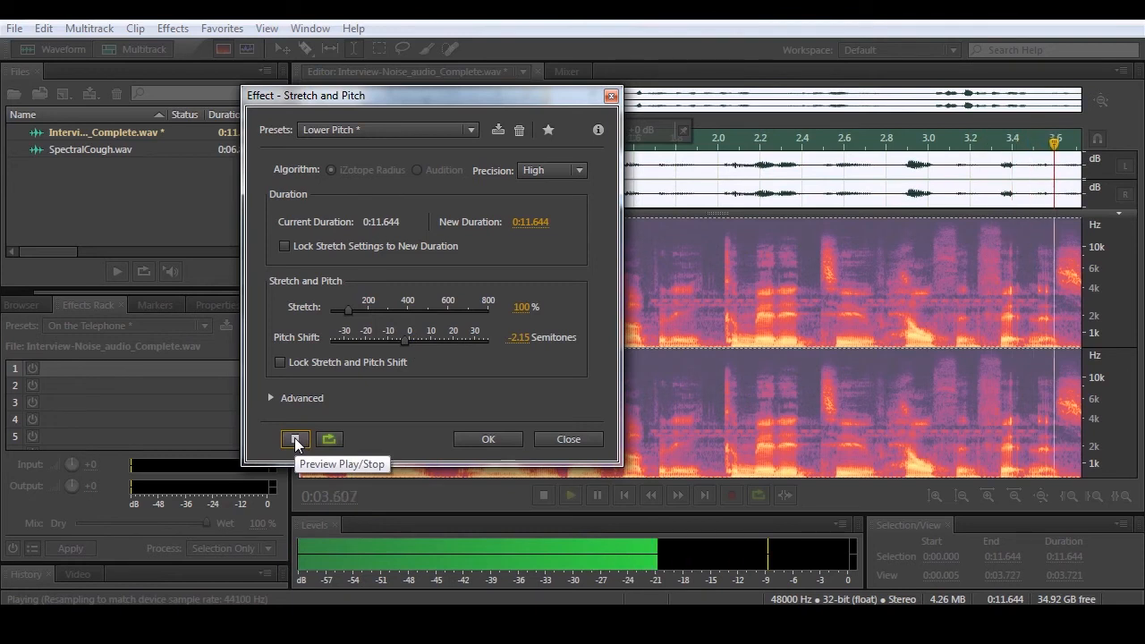
left_click(297, 440)
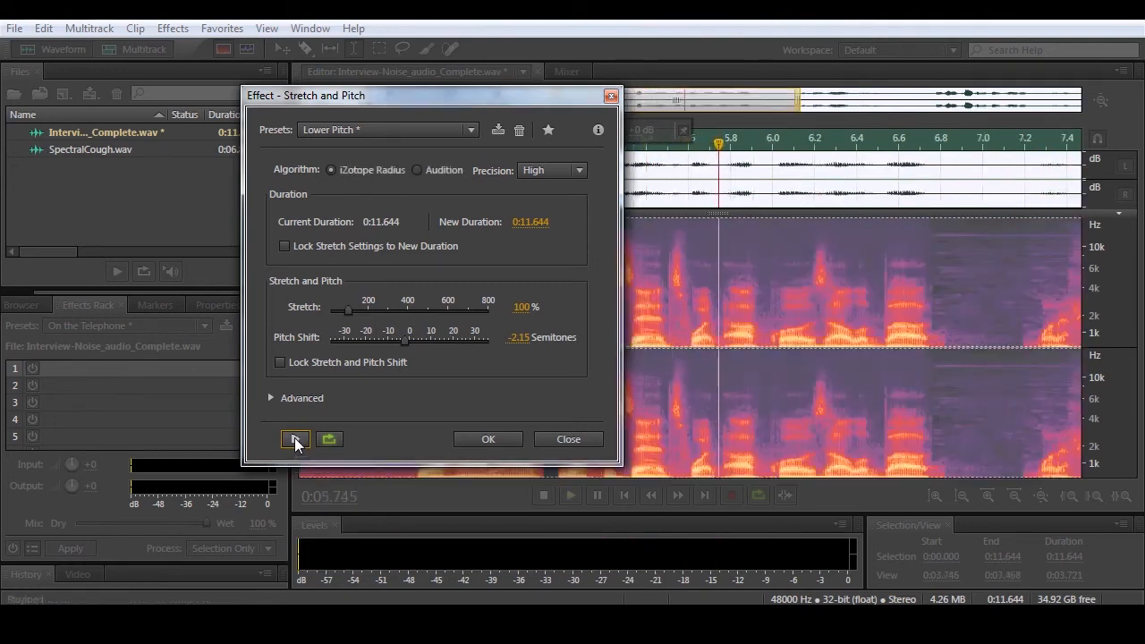
- Choose the Fast Talker preset, preview it, and close Stretch and Pitch without applying it
left_click(418, 128)
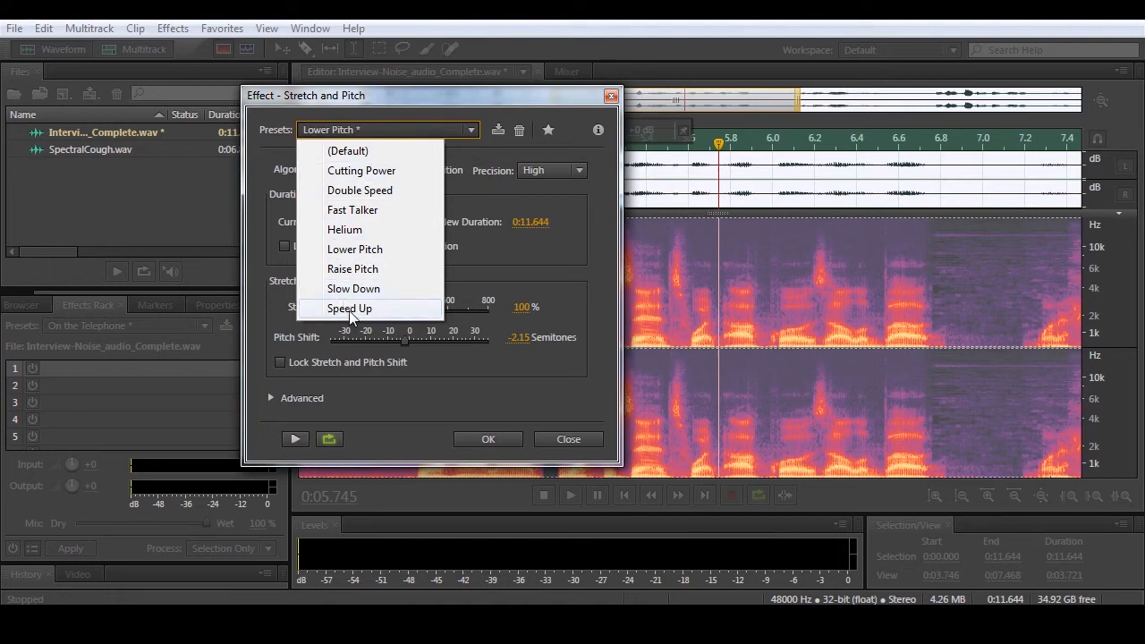
left_click(354, 209)
left_click(297, 439)
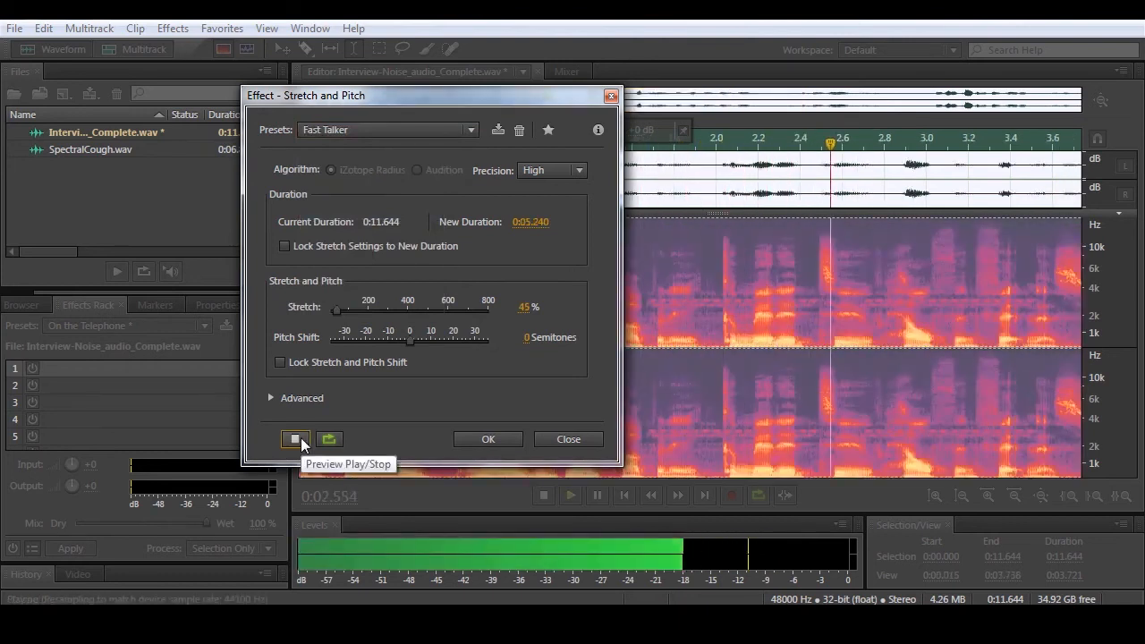
left_click(296, 438)
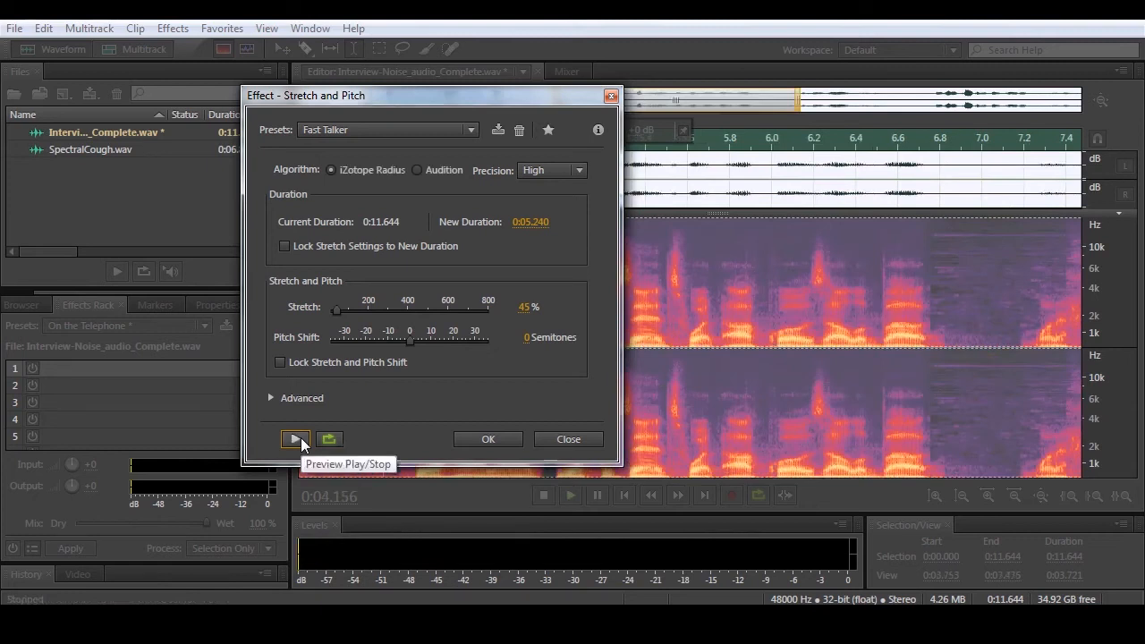
left_click(554, 439)
- Start the Manual Pitch Correction effect to view its pitch curves, and close it without applying changes
left_click(183, 29)
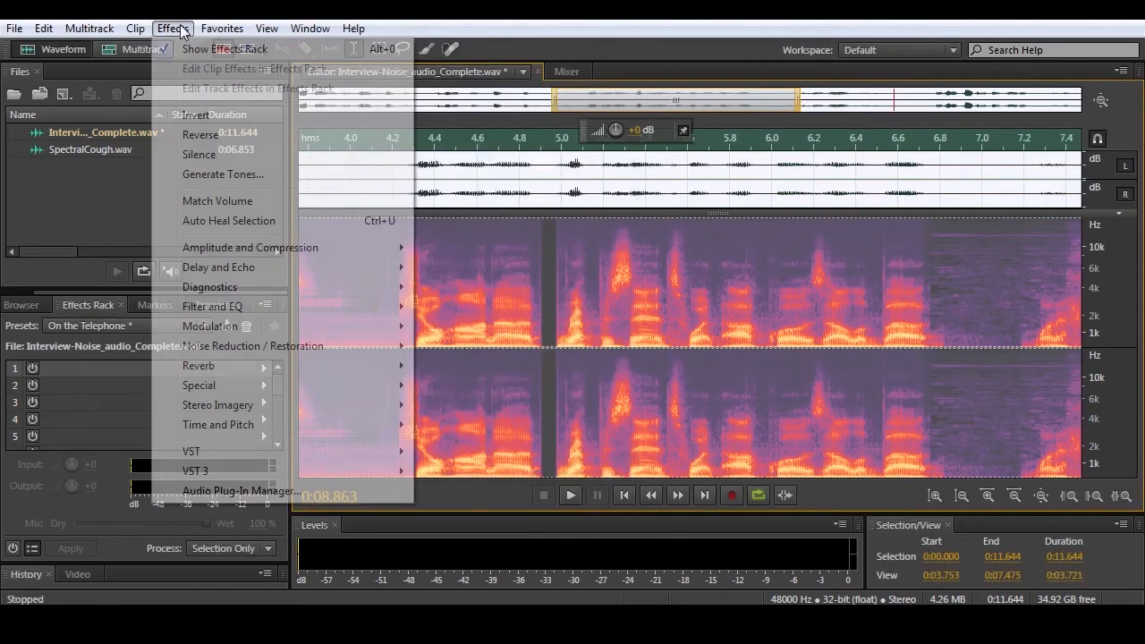
mouse_move(290, 429)
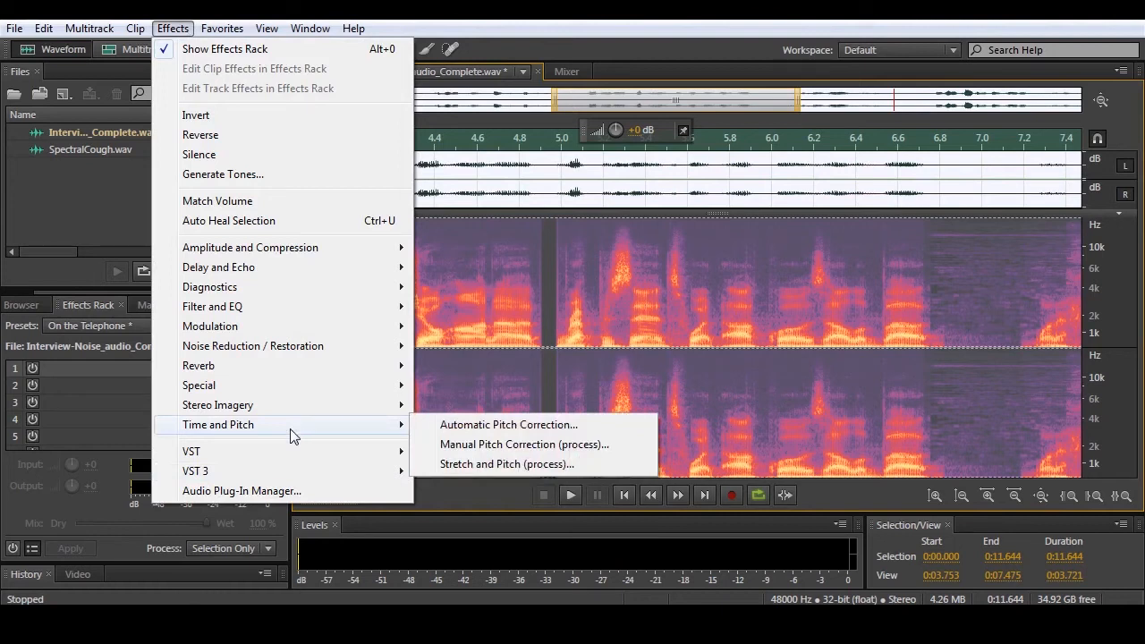
left_click(499, 444)
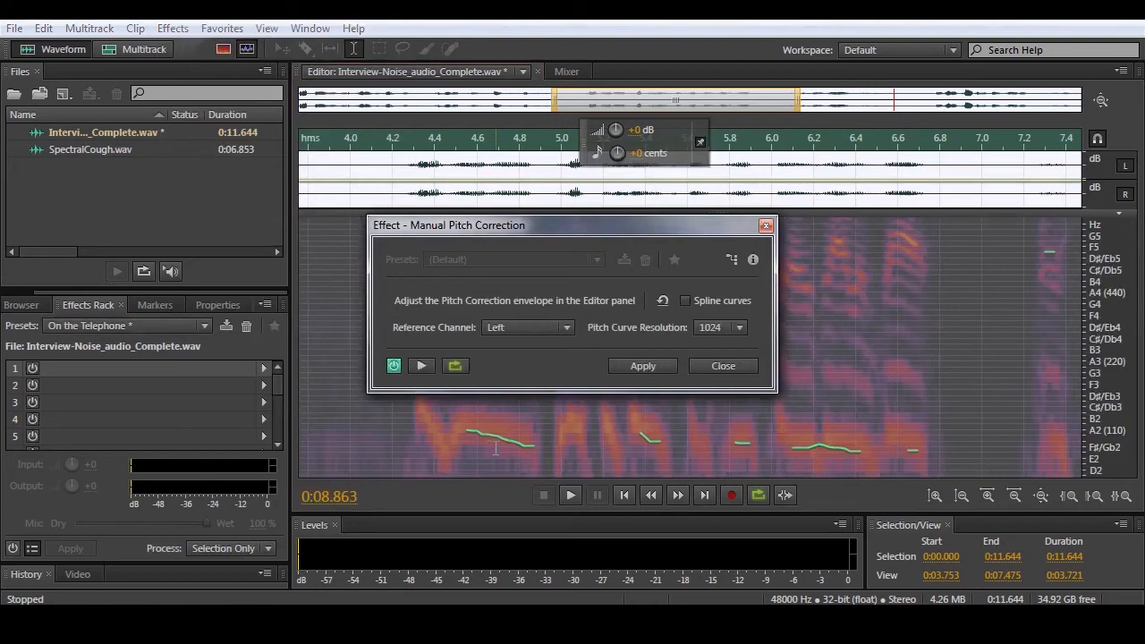
left_click(723, 365)
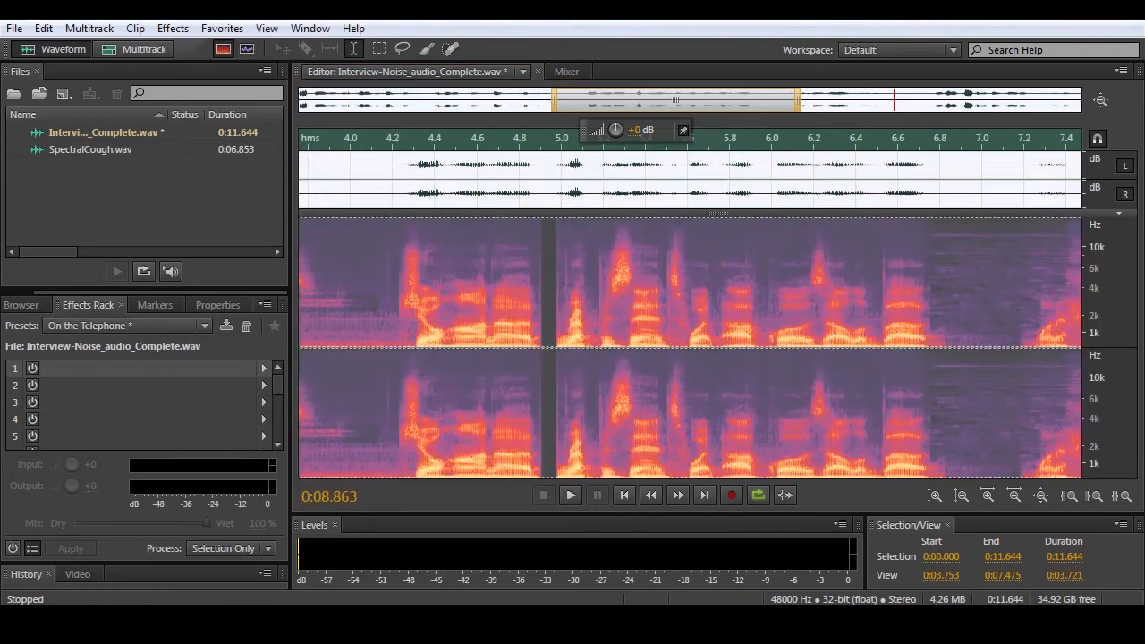
- Start the Mastering effect on the entire recording and move its window to uncover more of the spectral display
left_click(173, 28)
mouse_move(309, 412)
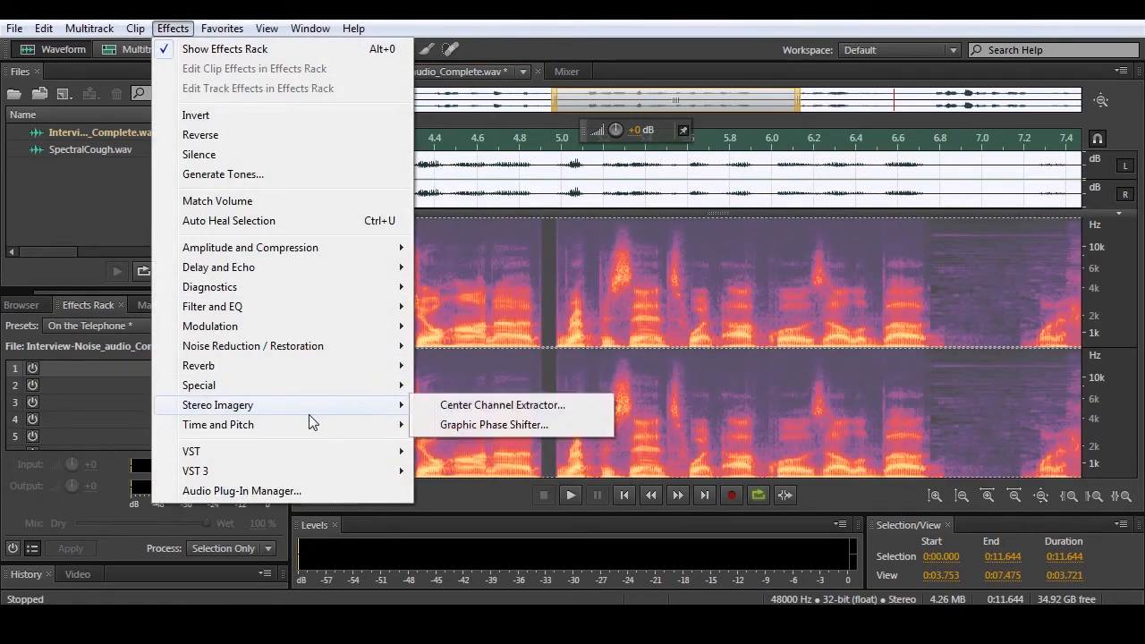
mouse_move(301, 380)
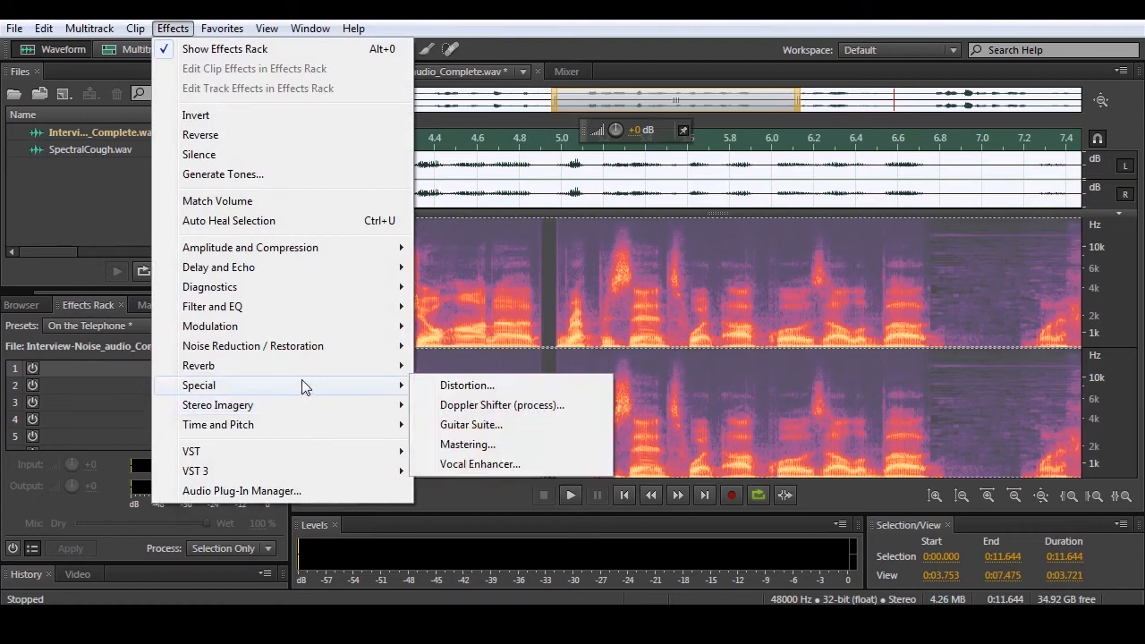
left_click(474, 444)
left_click_drag(441, 105, 303, 127)
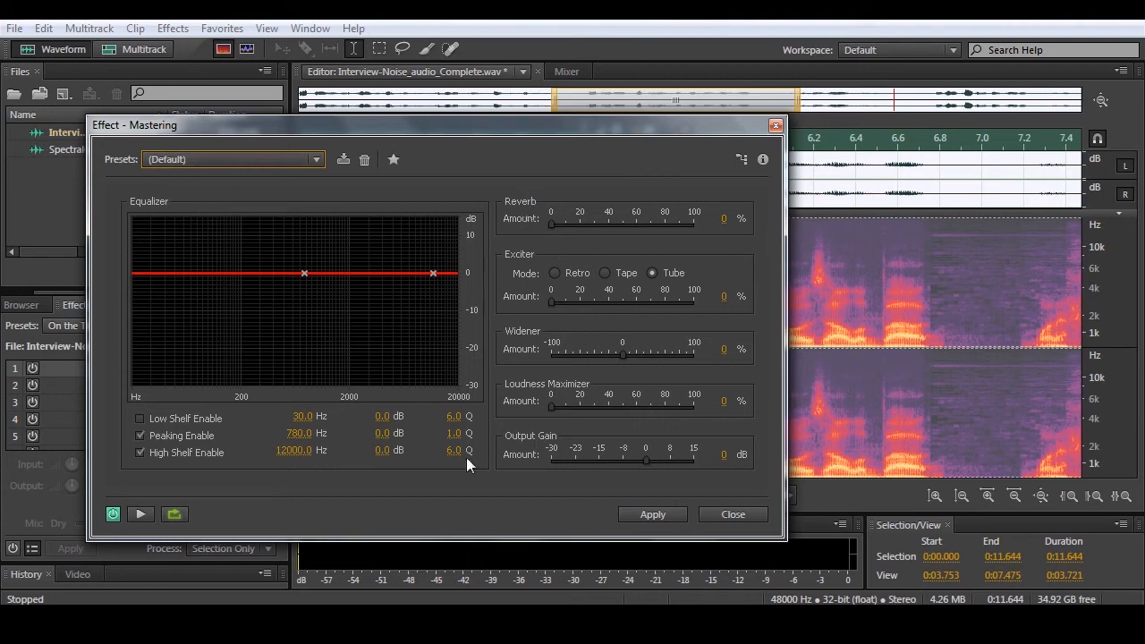
- Preview the Mastering effect while raising the Reverb amount to 75% and returning it to 0%
left_click(141, 514)
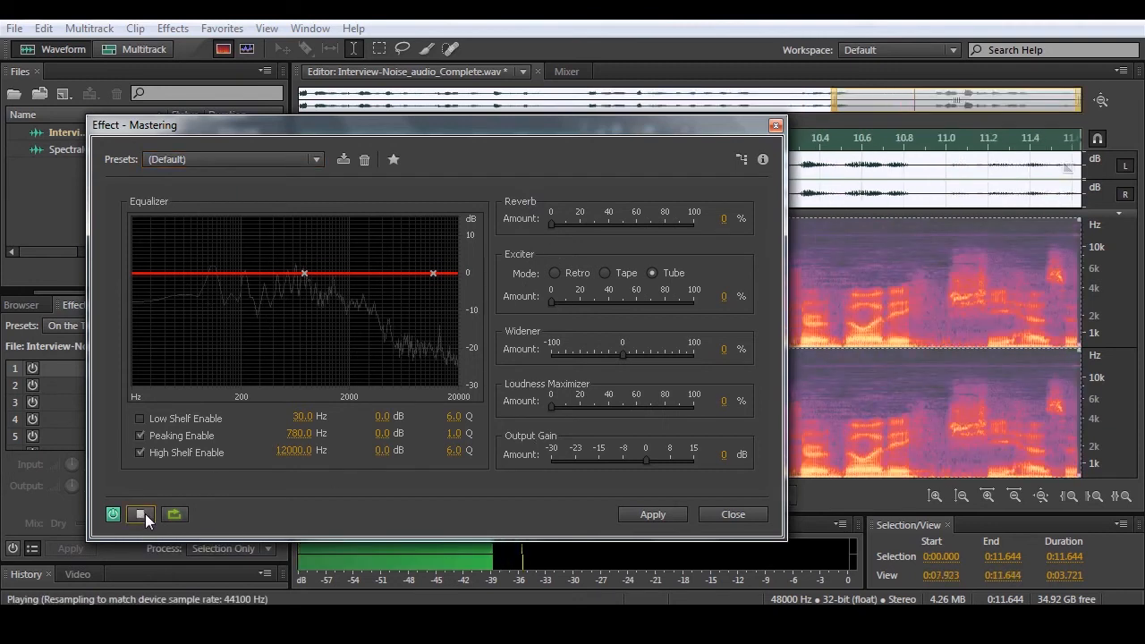
left_click_drag(552, 224, 660, 226)
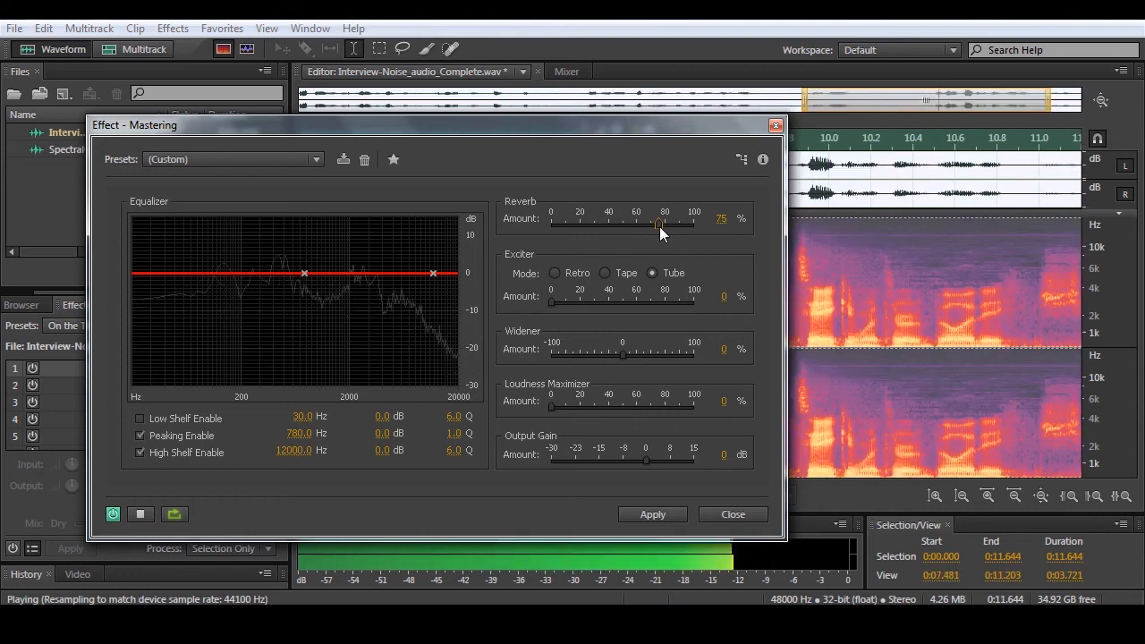
left_click_drag(659, 226, 320, 231)
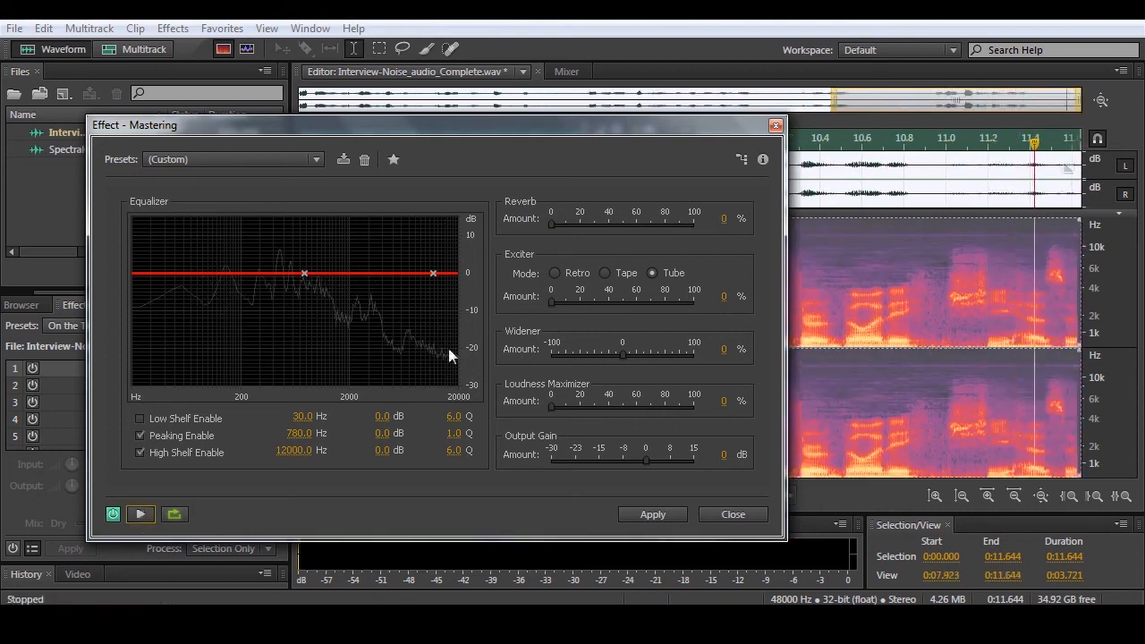
- Choose the Bright Hype preset for Mastering and preview the recording with the effect on and bypassed
left_click(266, 158)
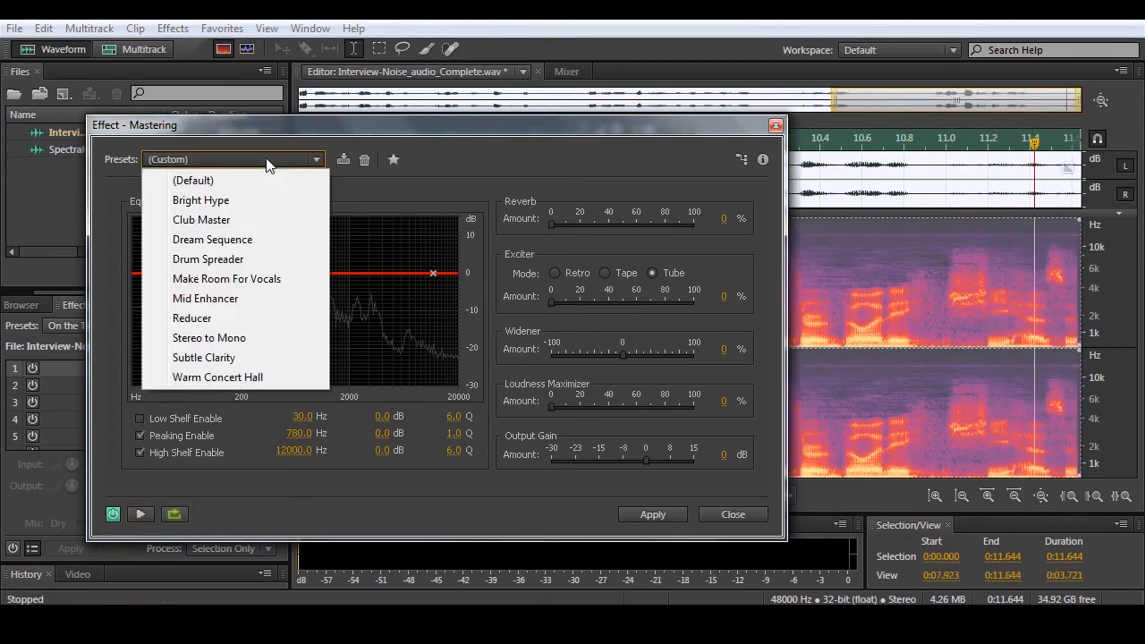
left_click(244, 203)
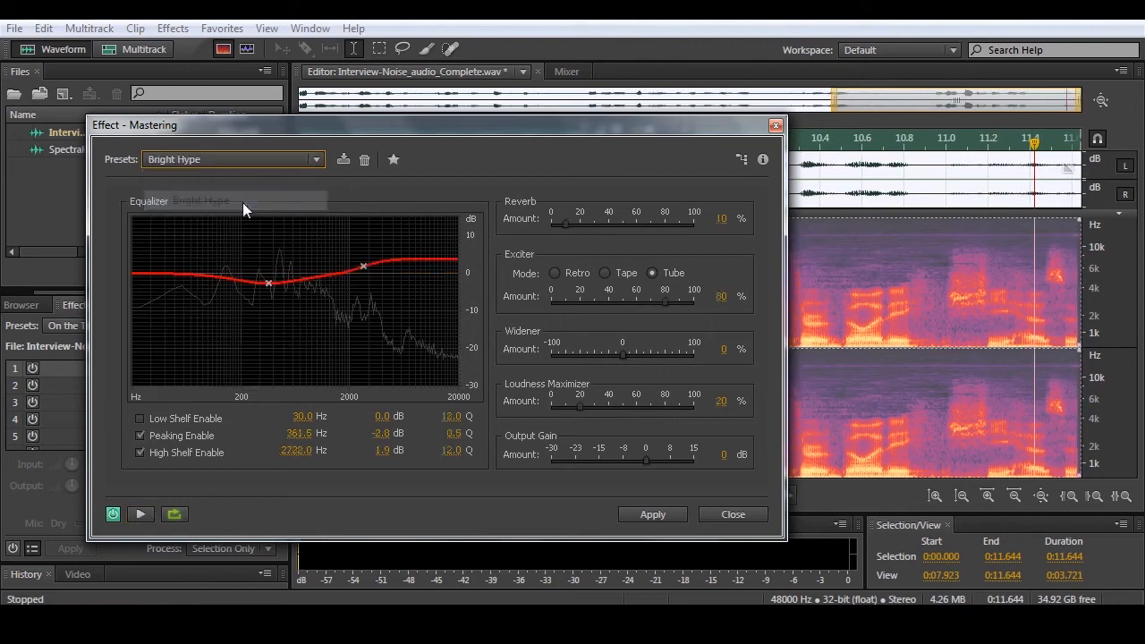
left_click(140, 515)
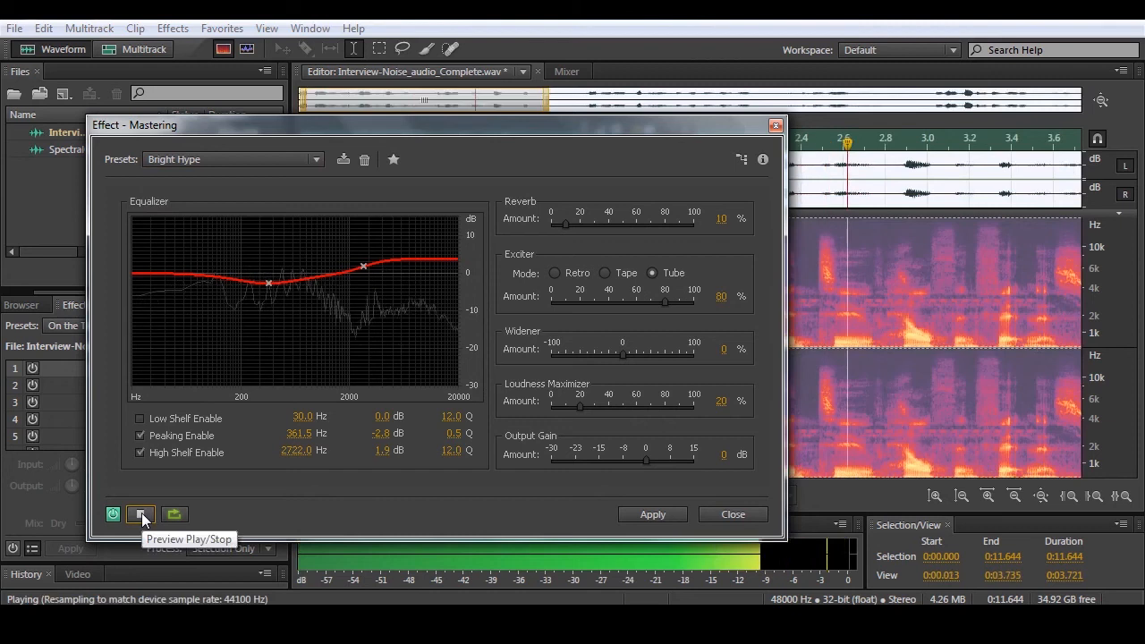
left_click(141, 515)
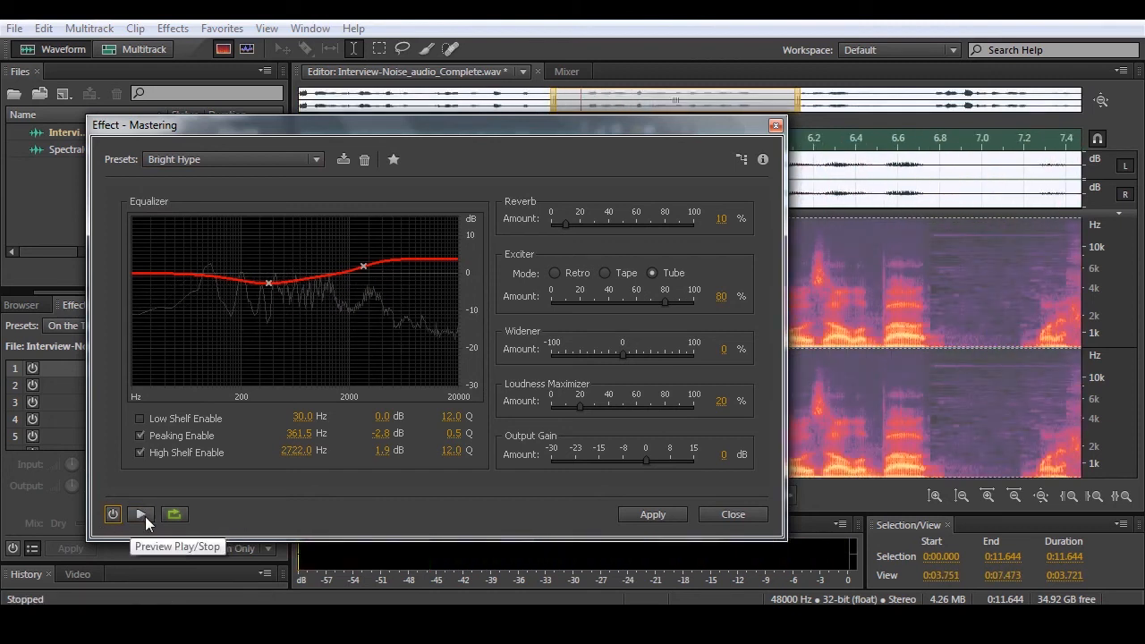
left_click(144, 517)
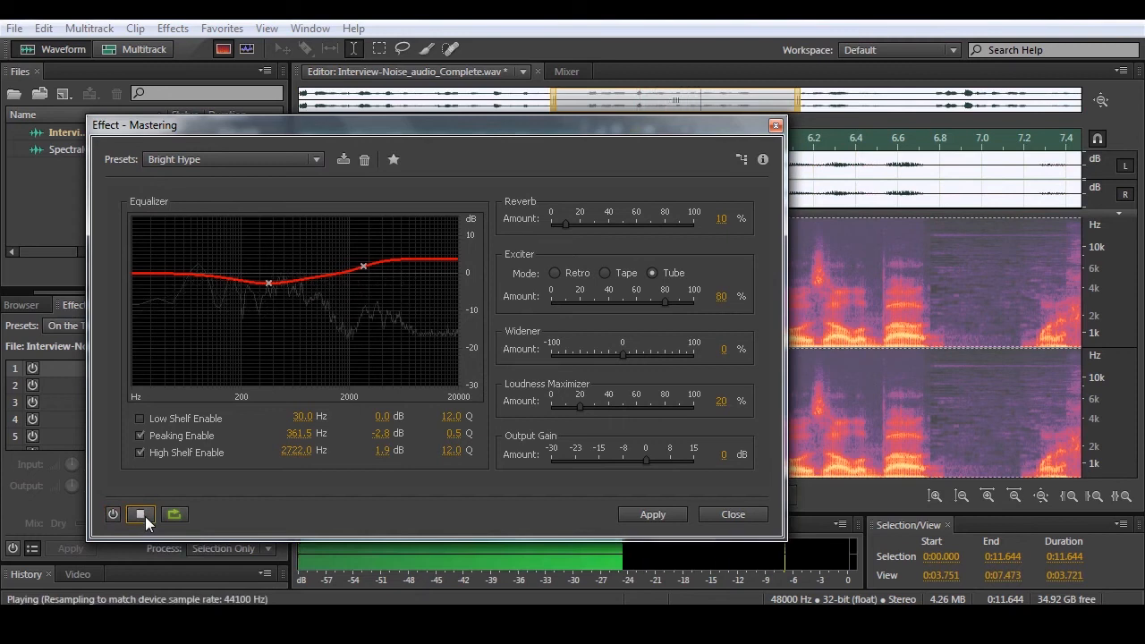
- Stop the running preview, choose the Warm Concert Hall preset for Mastering, and preview the recording with it
left_click(142, 516)
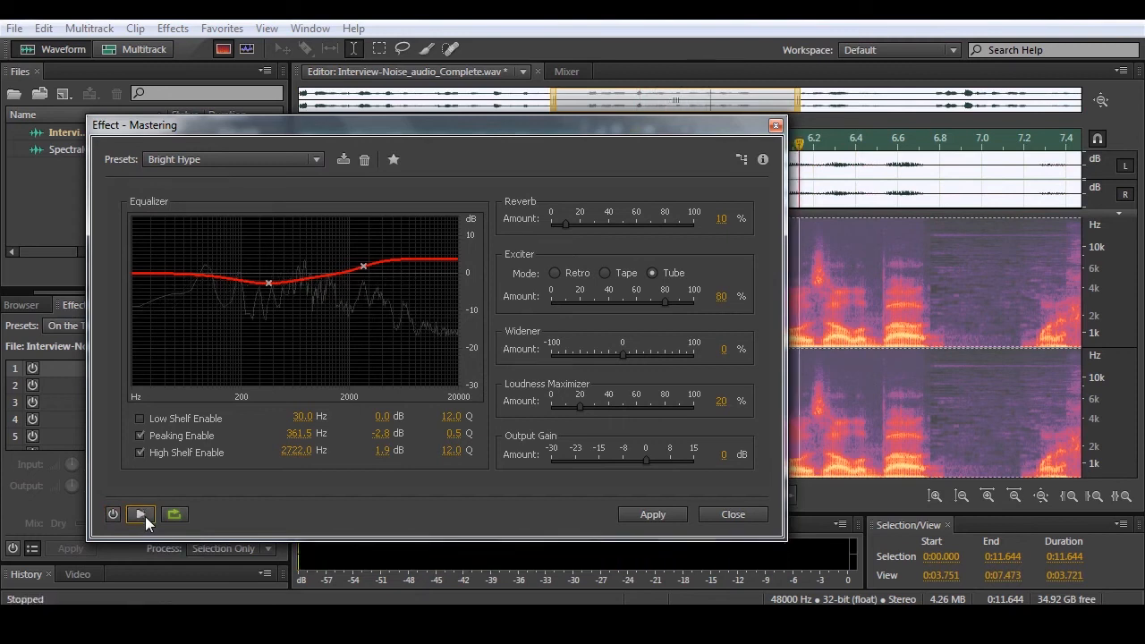
left_click(161, 160)
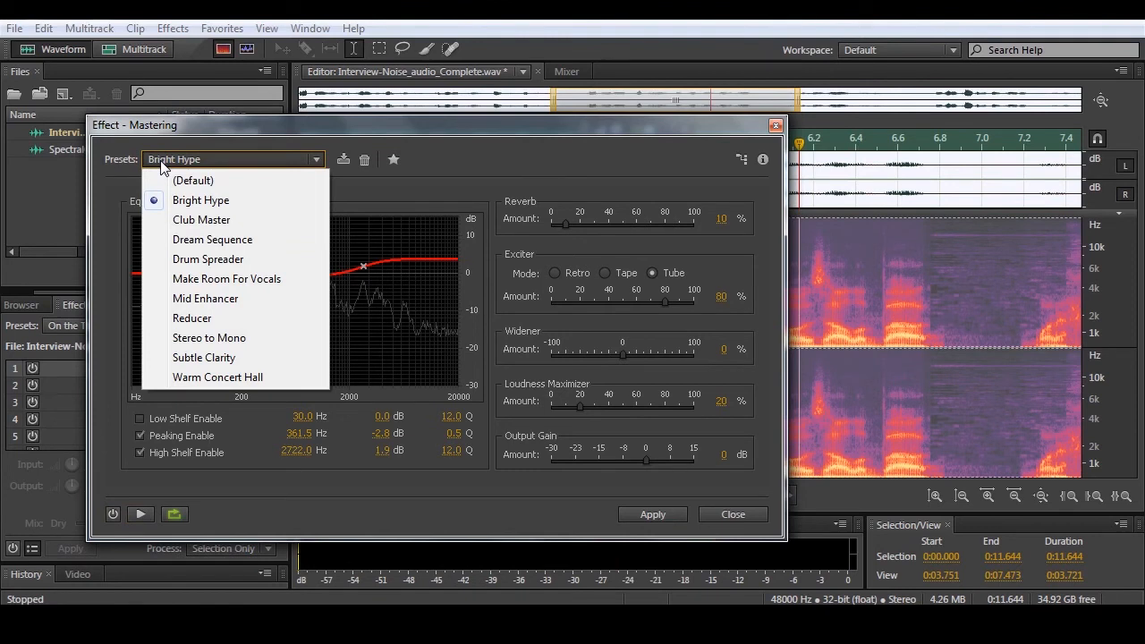
left_click(207, 377)
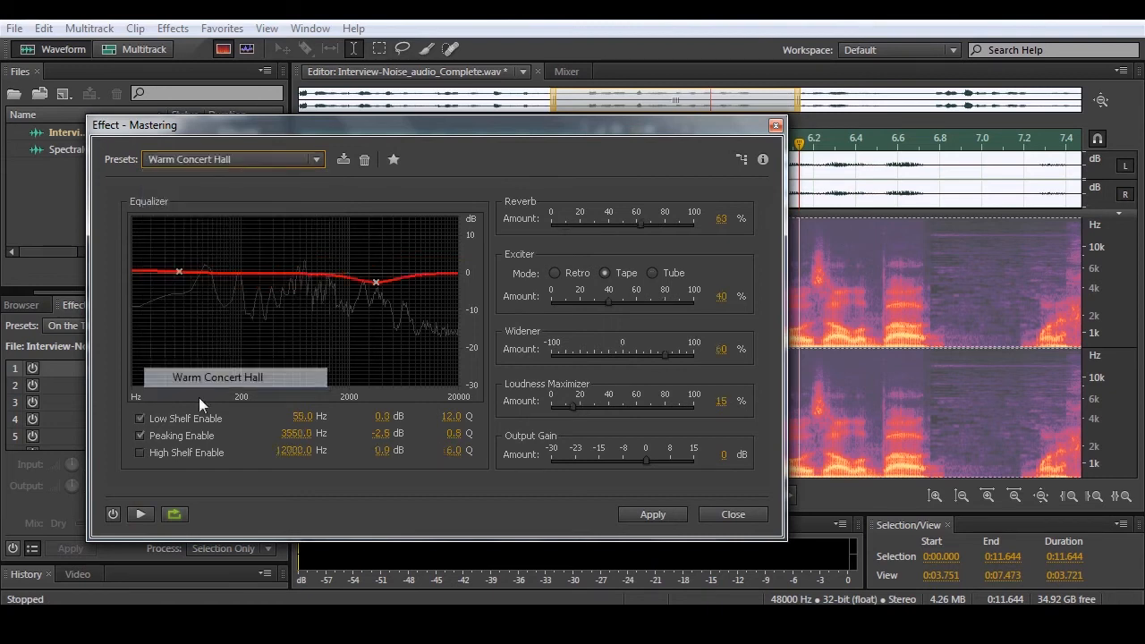
left_click(141, 513)
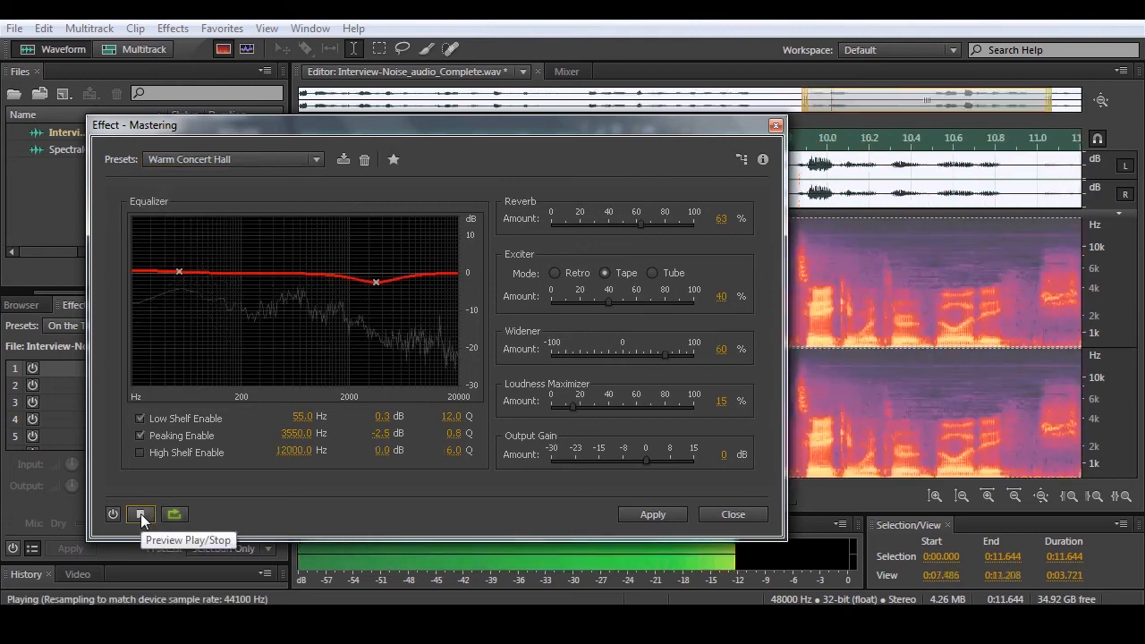
left_click(140, 514)
- Switch the Mastering effect to the Make Room For Vocals preset and preview the recording with it
left_click(179, 160)
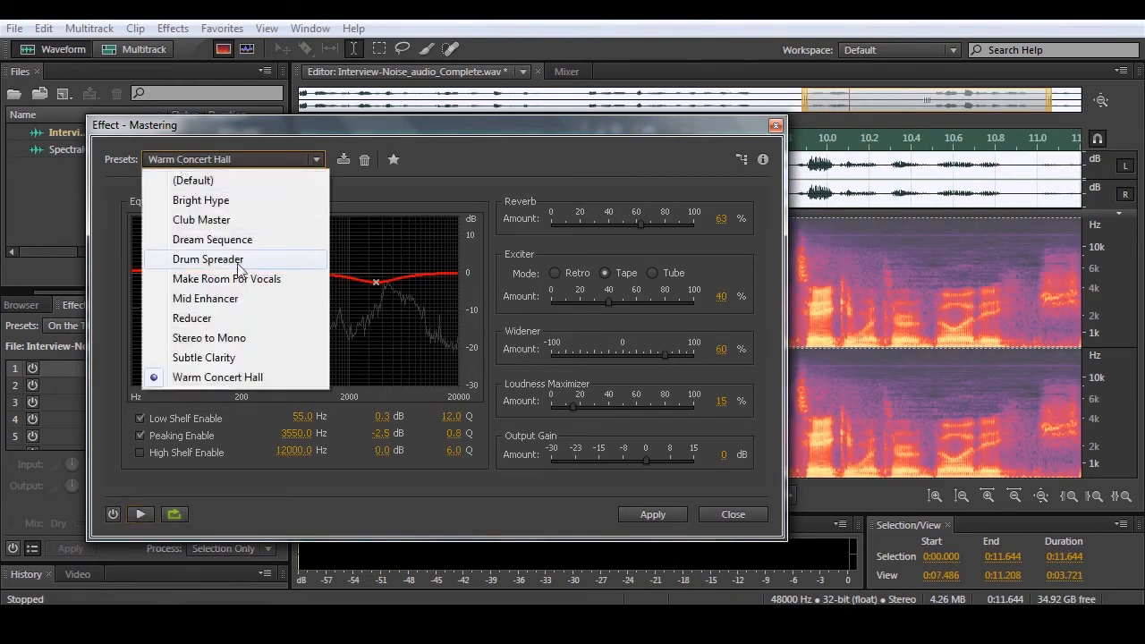
left_click(238, 283)
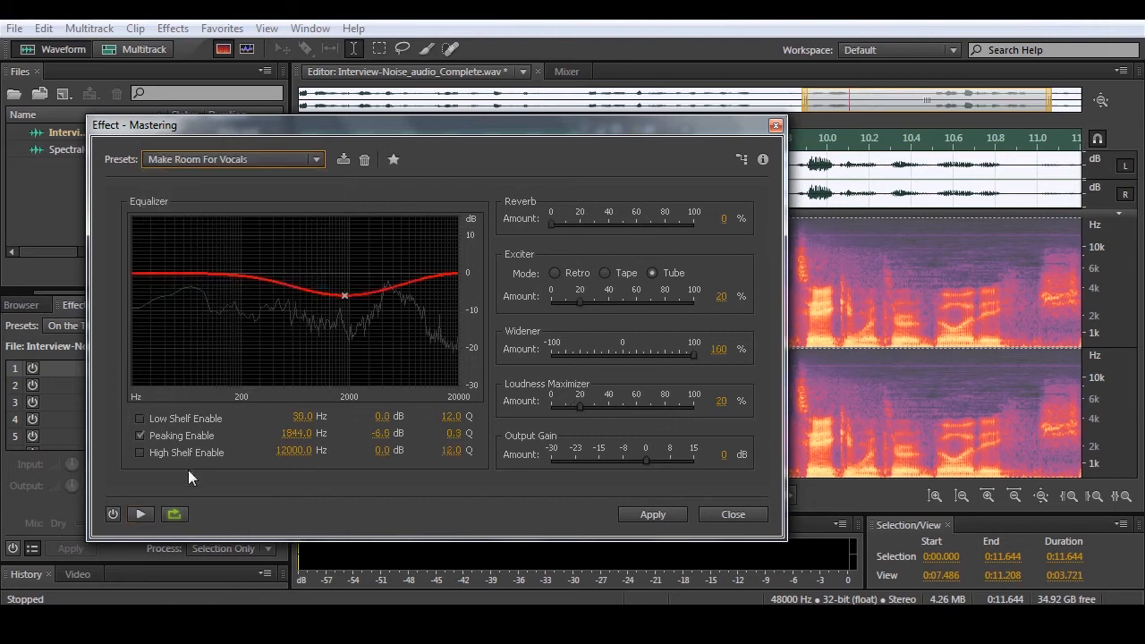
left_click(142, 514)
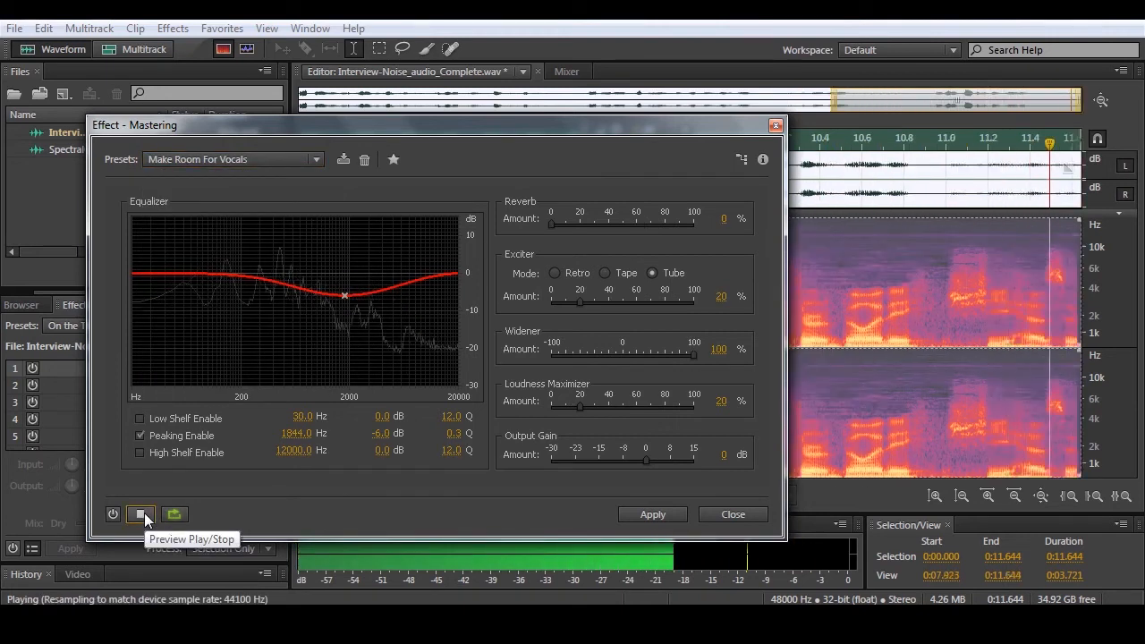
left_click(142, 514)
- Return Mastering to the Bright Hype preset, raise the system volume, and compare the bypassed preview with the effect switched on
left_click(183, 159)
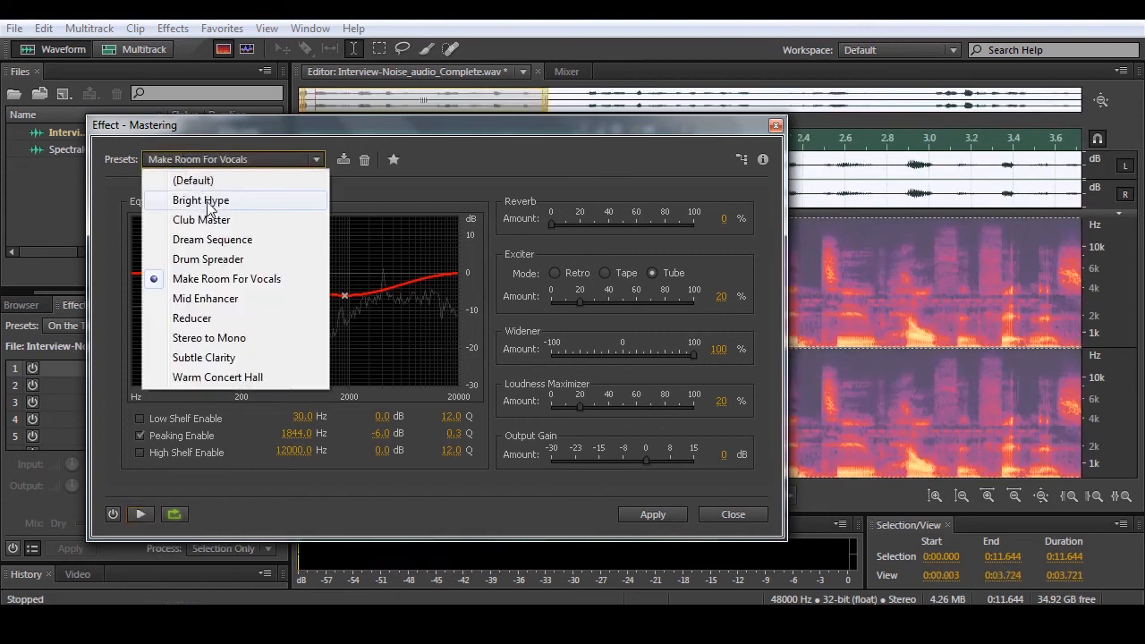
left_click(213, 204)
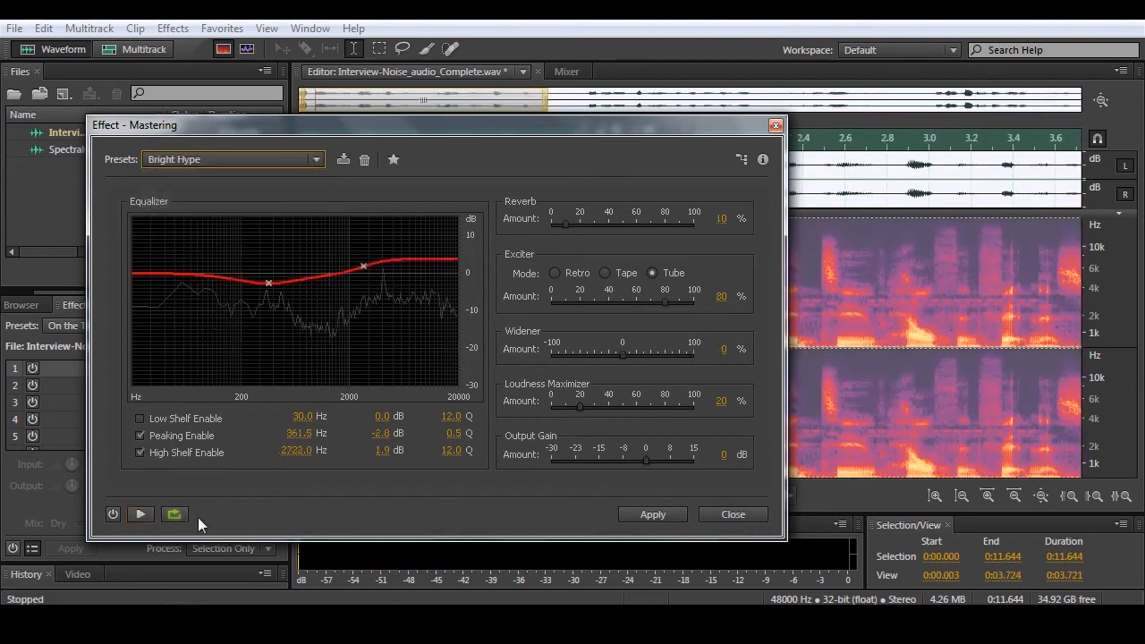
left_click(141, 515)
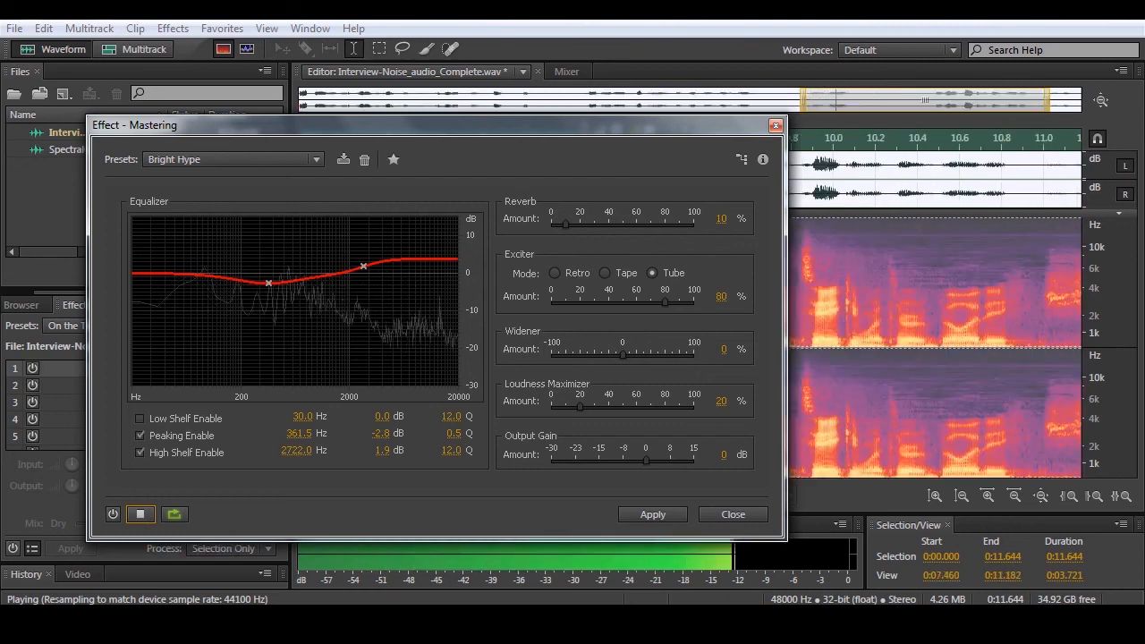
left_click(1052, 622)
left_click_drag(1048, 449, 1048, 423)
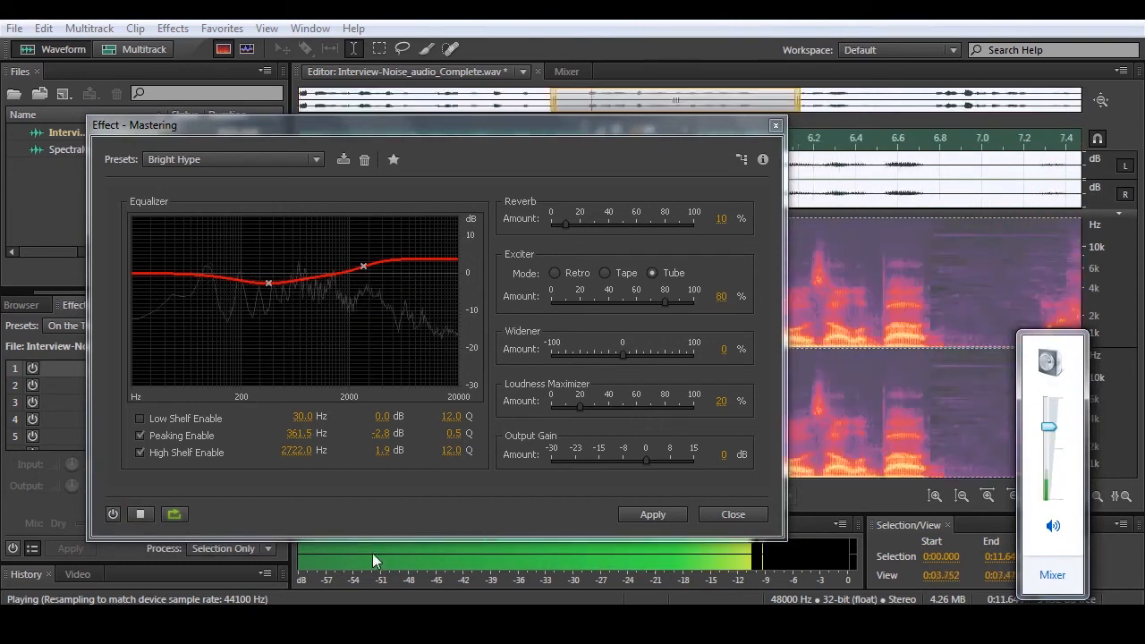
left_click(113, 515)
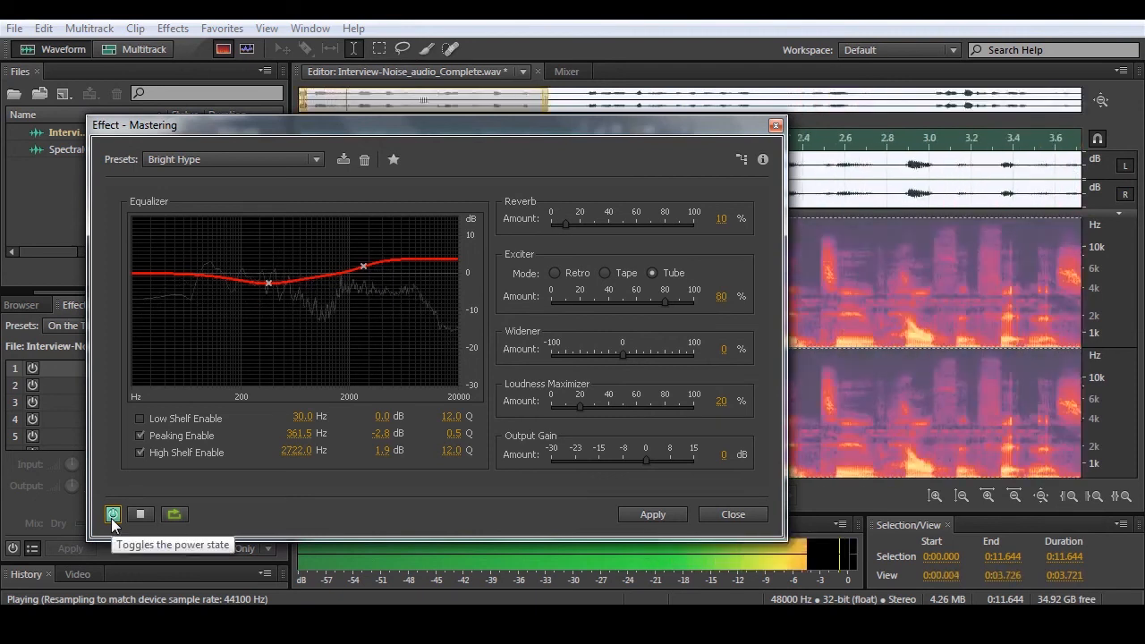
left_click(133, 516)
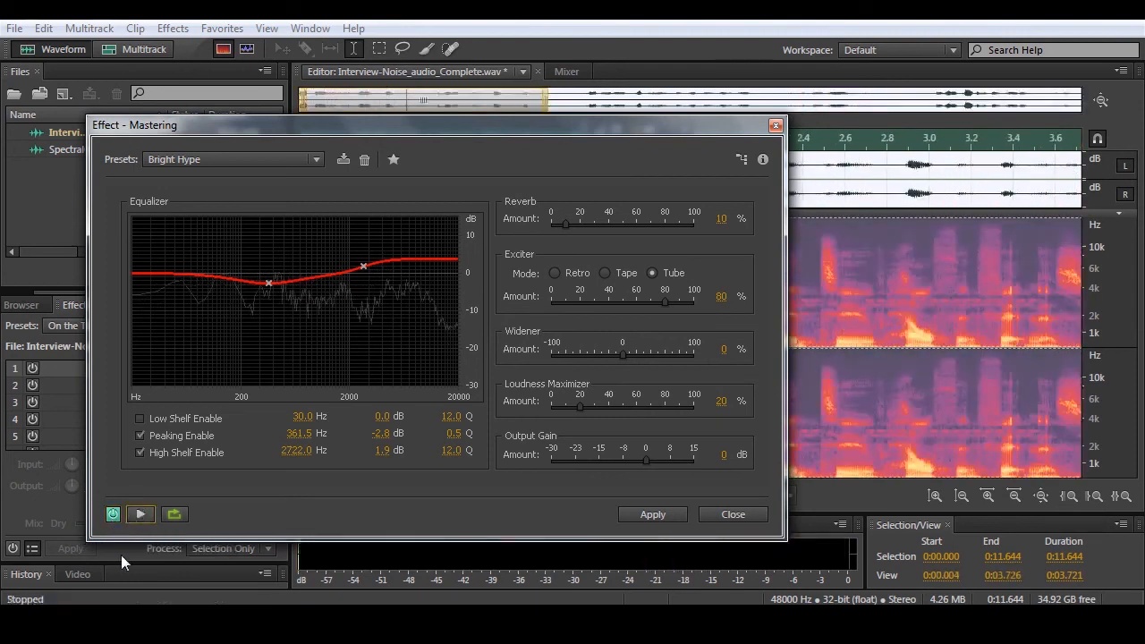
- Lower the system volume and close the Mastering effect without applying it
left_click(1060, 619)
left_click_drag(1052, 427, 1051, 447)
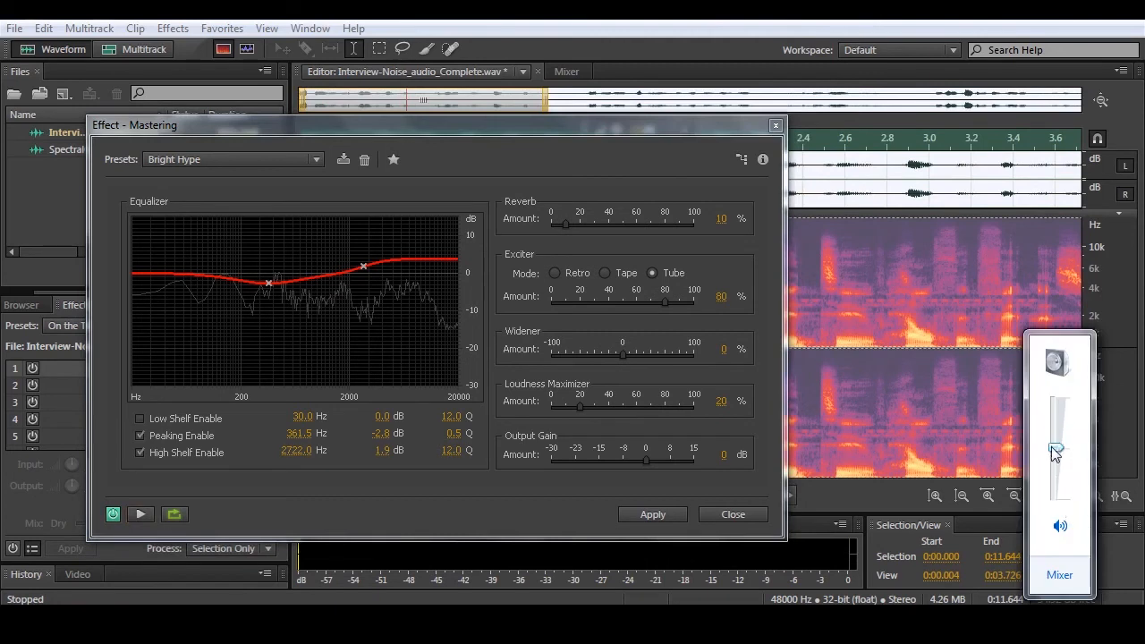
left_click(724, 514)
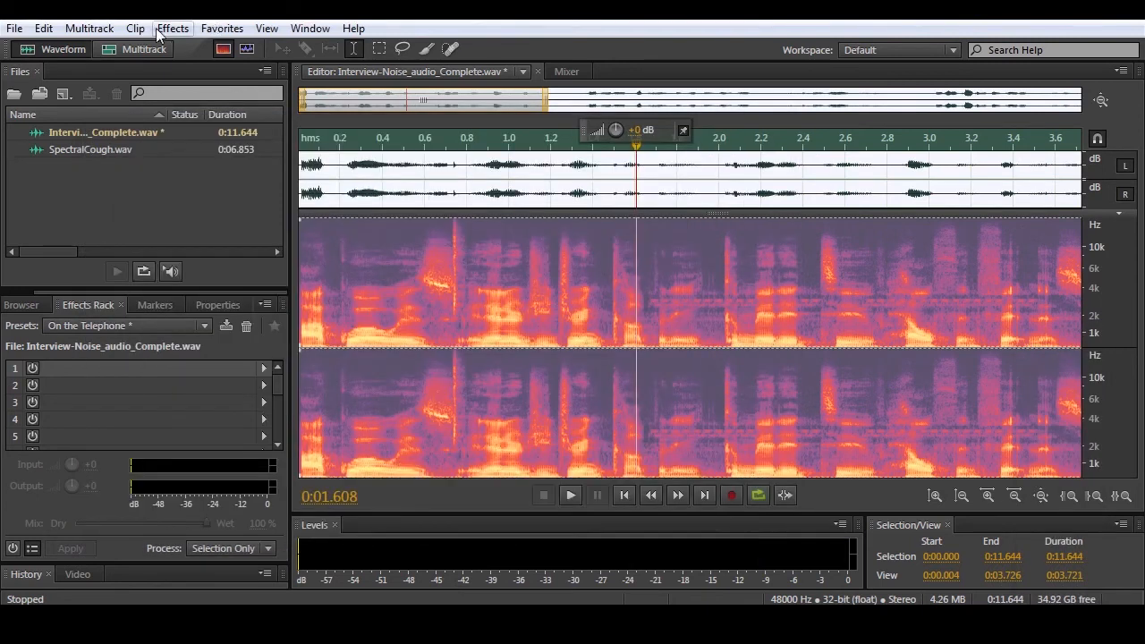
- Start the Distortion effect on the recording and move its window to uncover more of the spectral display
left_click(158, 32)
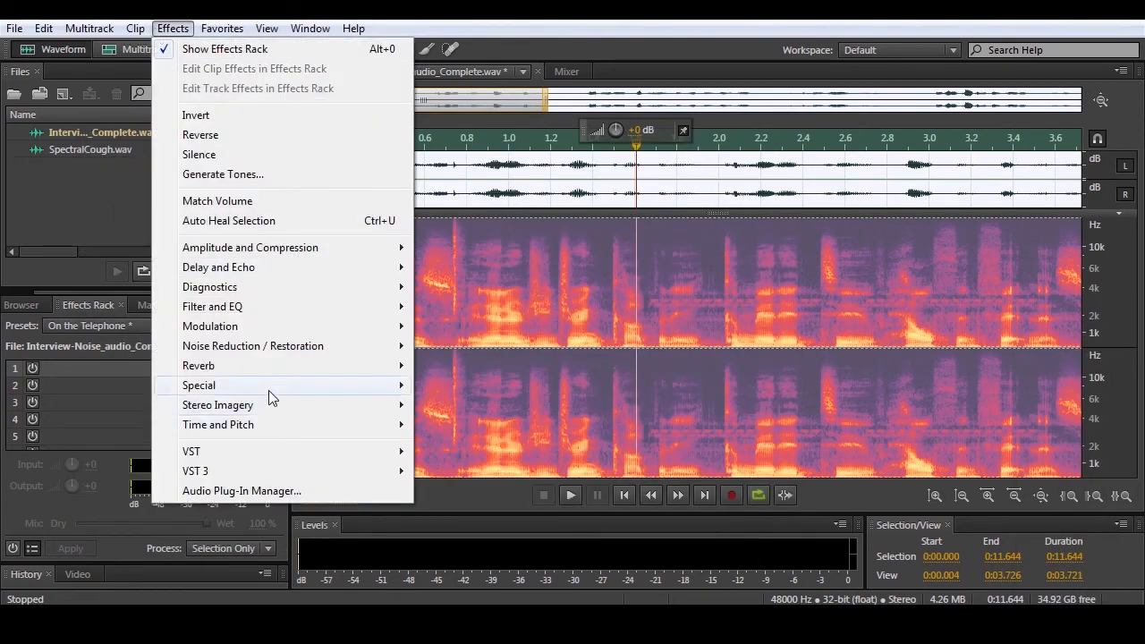
mouse_move(268, 387)
left_click(452, 386)
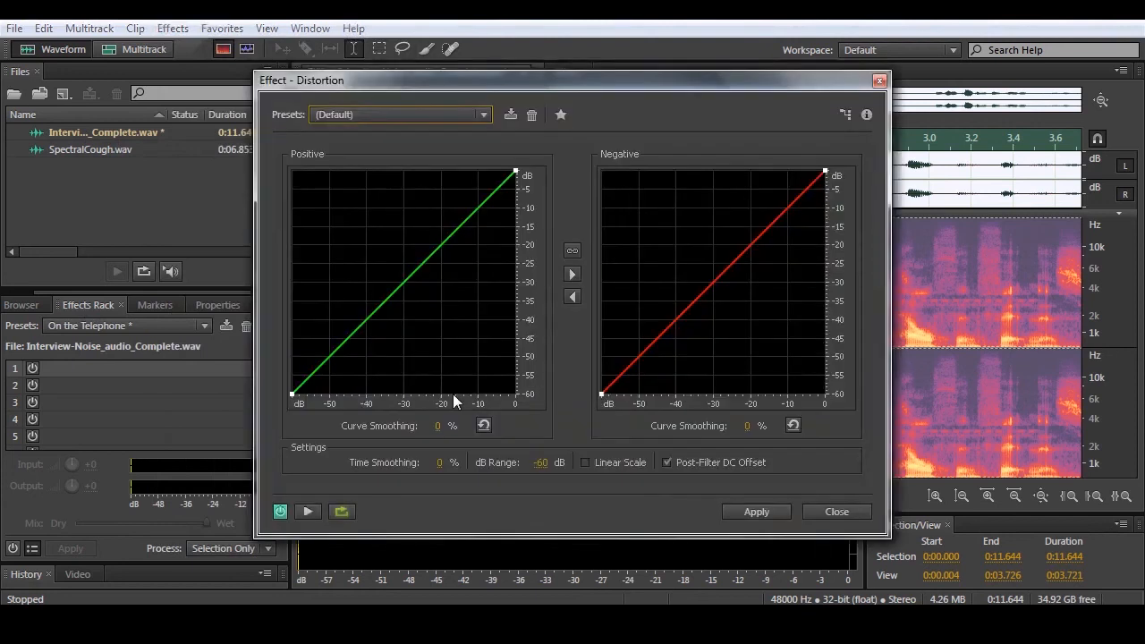
left_click_drag(429, 80, 210, 95)
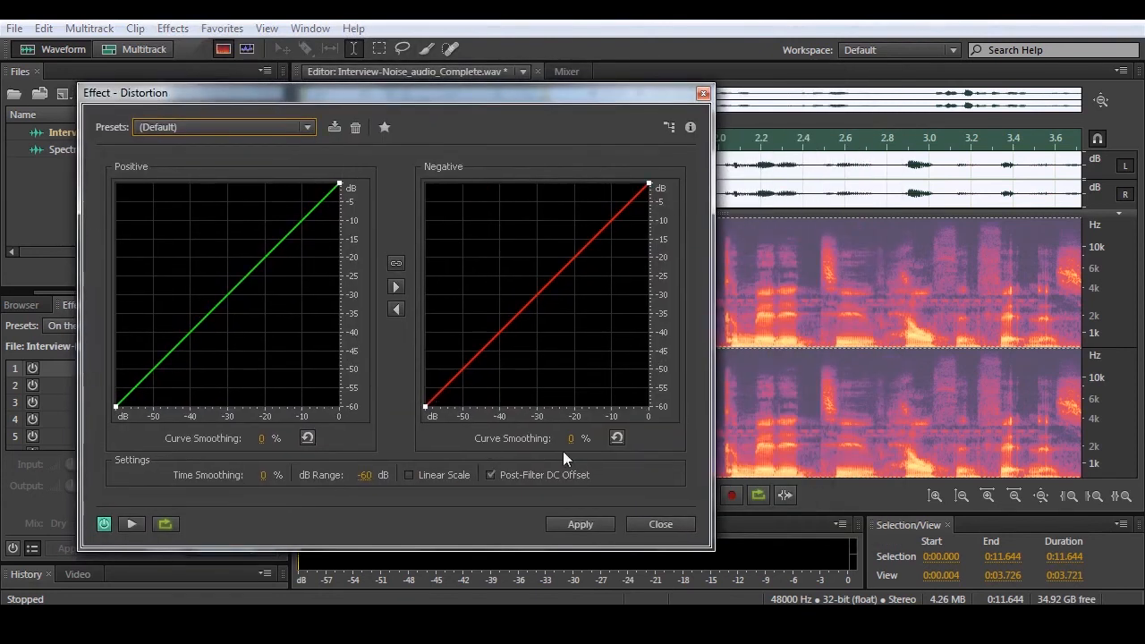
- Choose the Maximum Pain preset for Distortion, preview it briefly, and lower the system volume
left_click(190, 127)
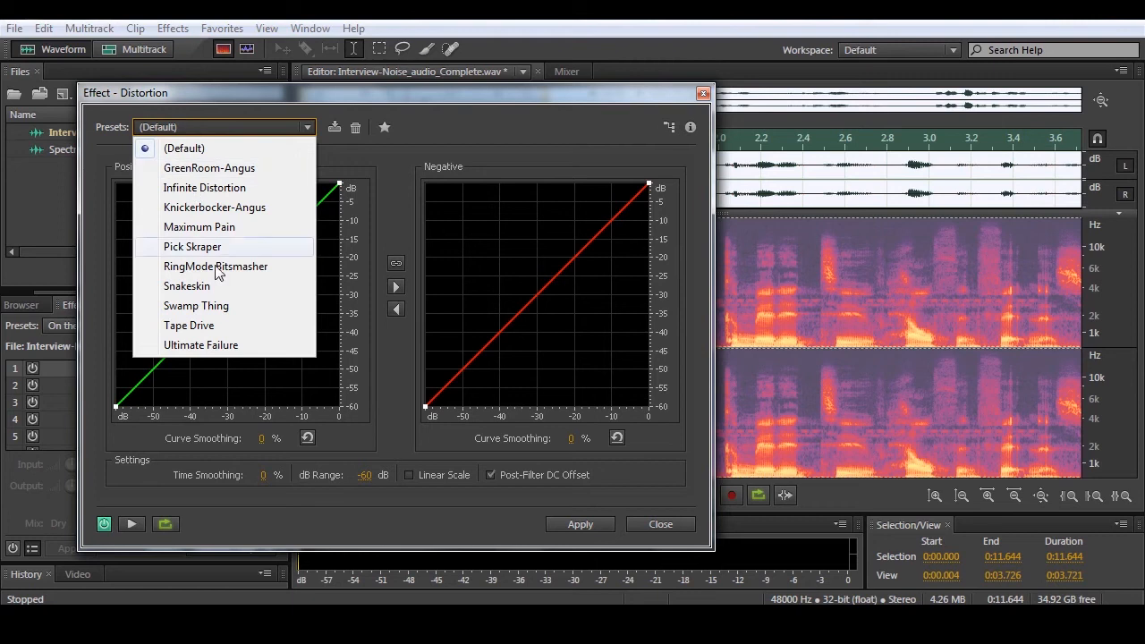
left_click(225, 229)
left_click(131, 524)
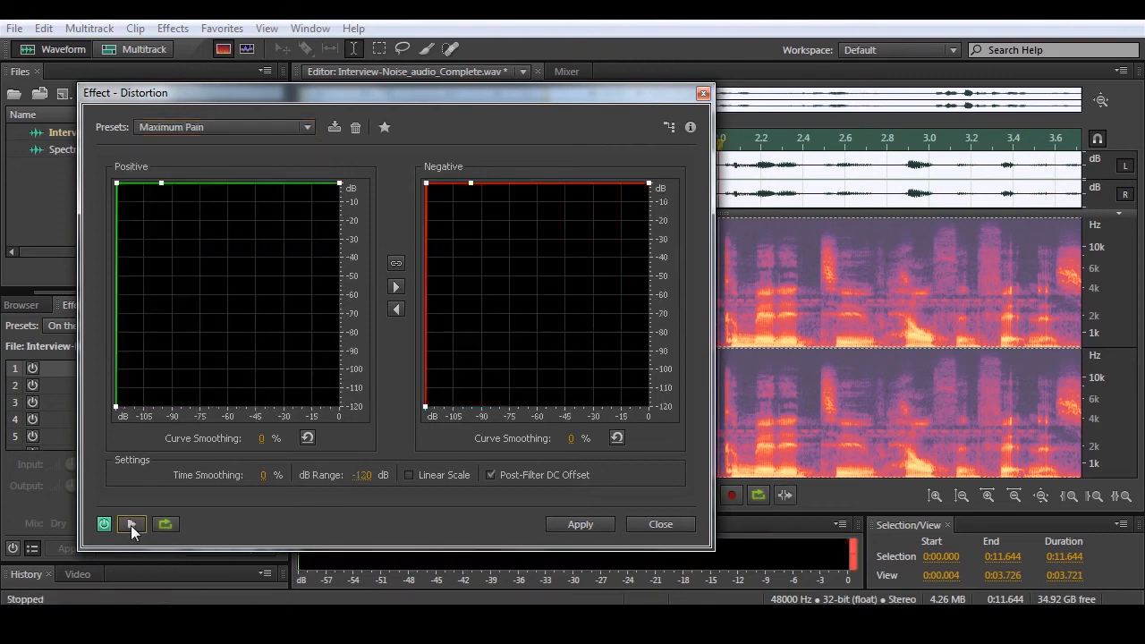
left_click(1055, 619)
left_click_drag(1051, 448, 1052, 487)
- Switch the Distortion effect to the Tape Drive preset and preview the recording with it
left_click(212, 126)
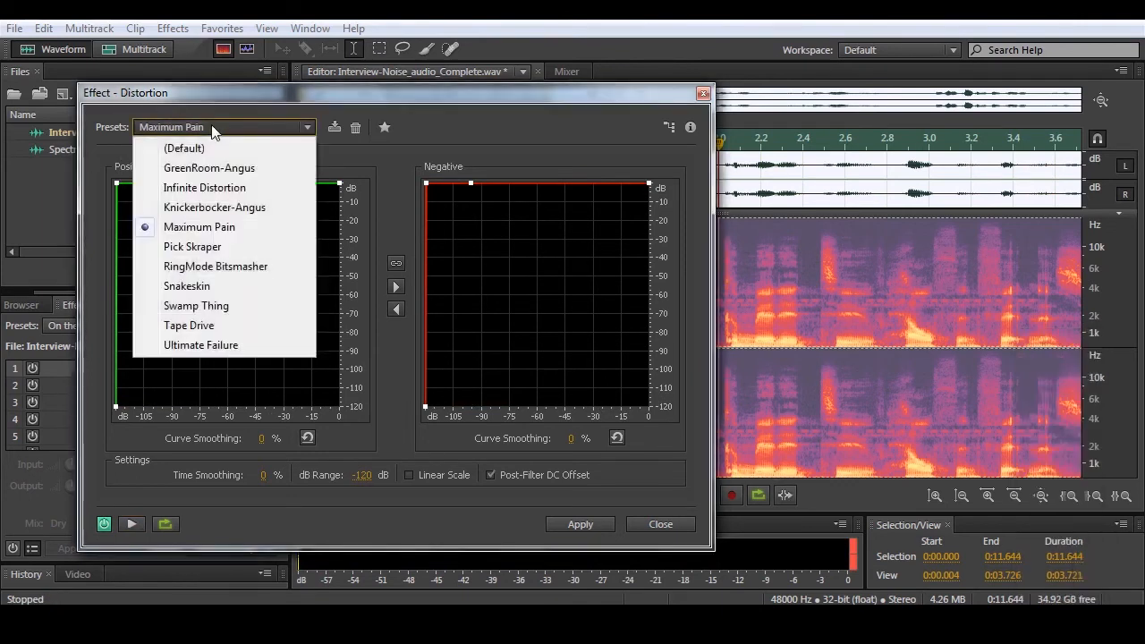
left_click(190, 326)
left_click(132, 523)
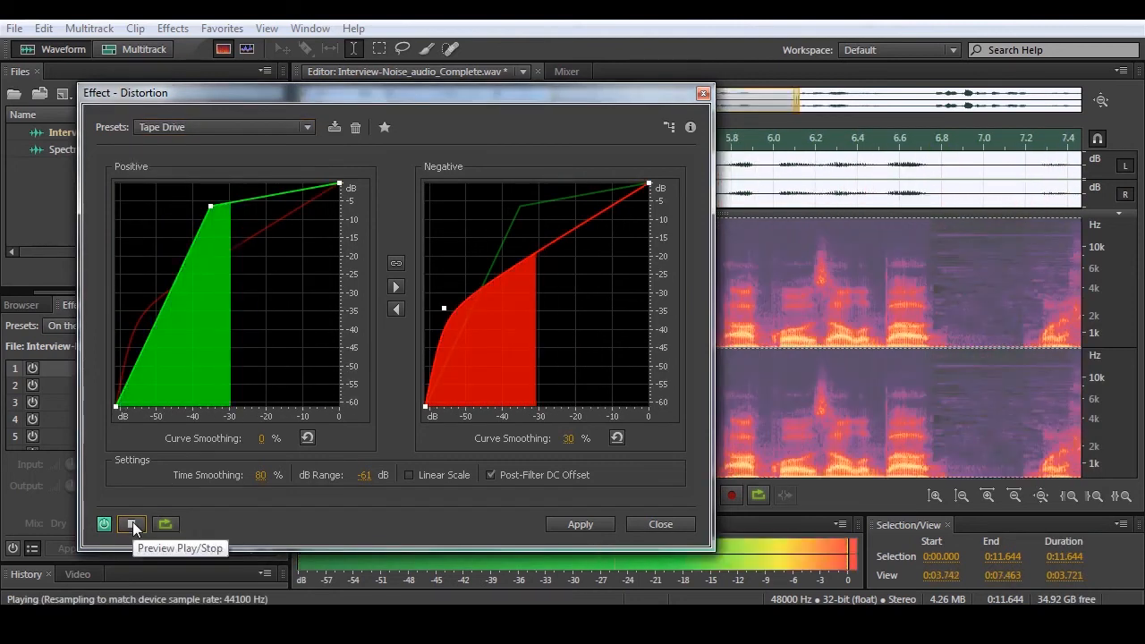
left_click(132, 523)
- Switch the Distortion effect to the Ultimate Failure preset and preview the recording with it
left_click(183, 126)
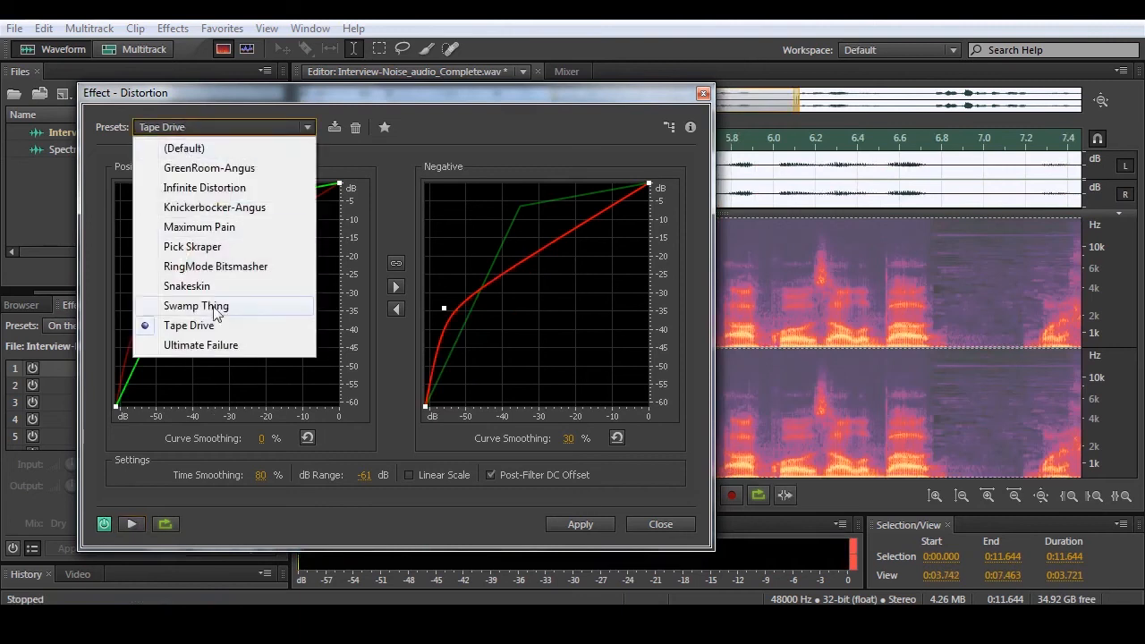
left_click(224, 345)
left_click(133, 524)
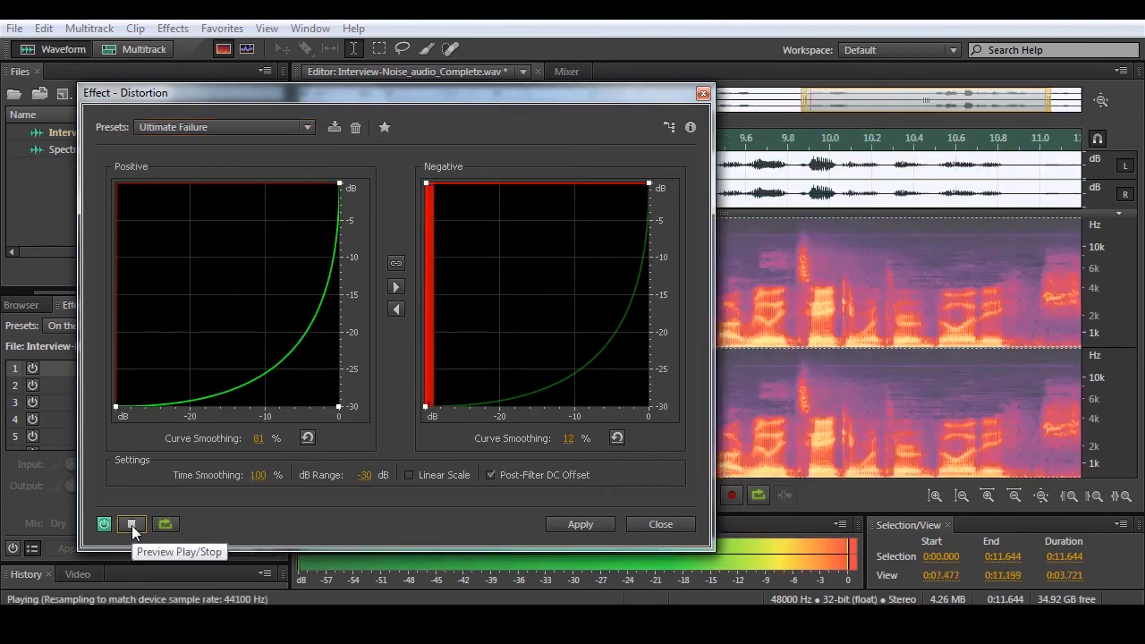
left_click(132, 525)
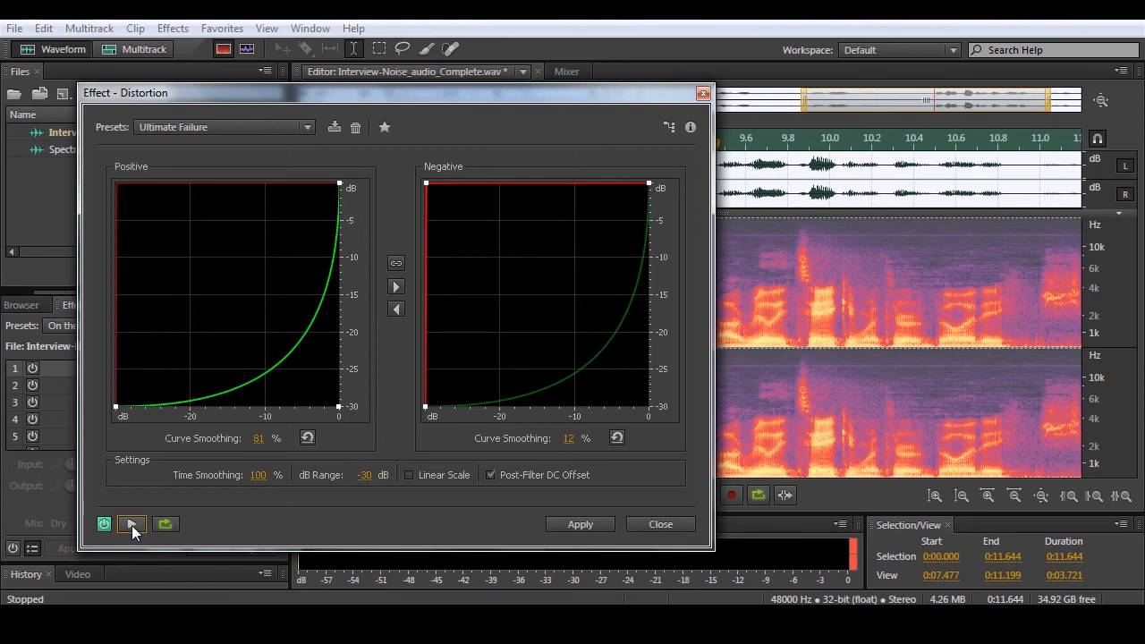
- Adjust the system volume slightly, choose the Pick Skraper preset for Distortion, and preview the recording with it
left_click(1055, 623)
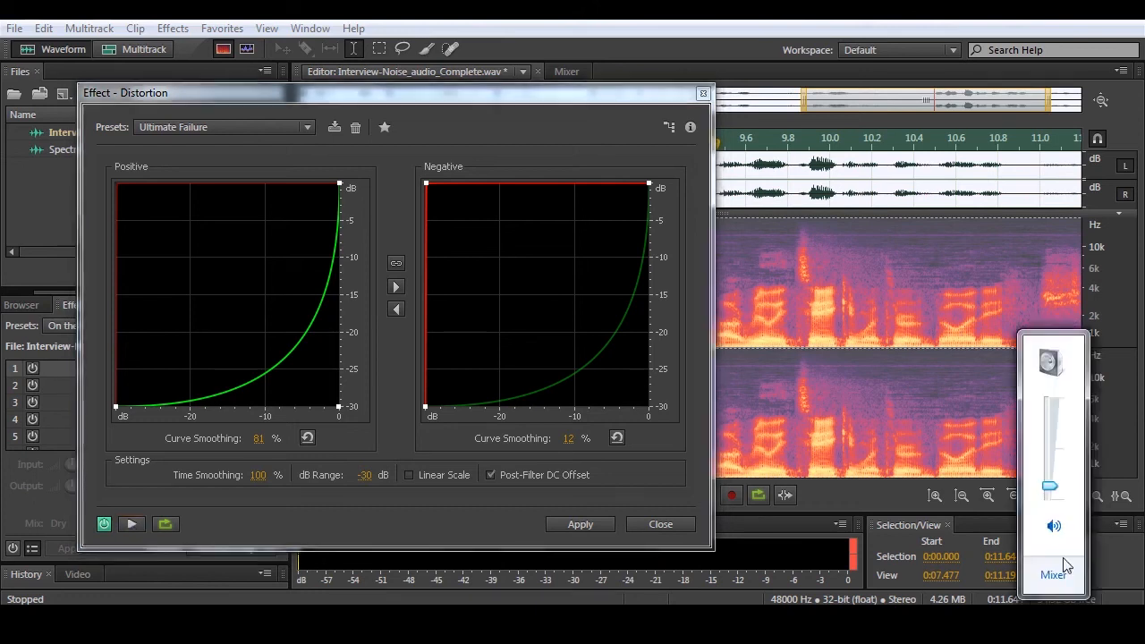
left_click_drag(1051, 487, 1051, 485)
left_click(188, 126)
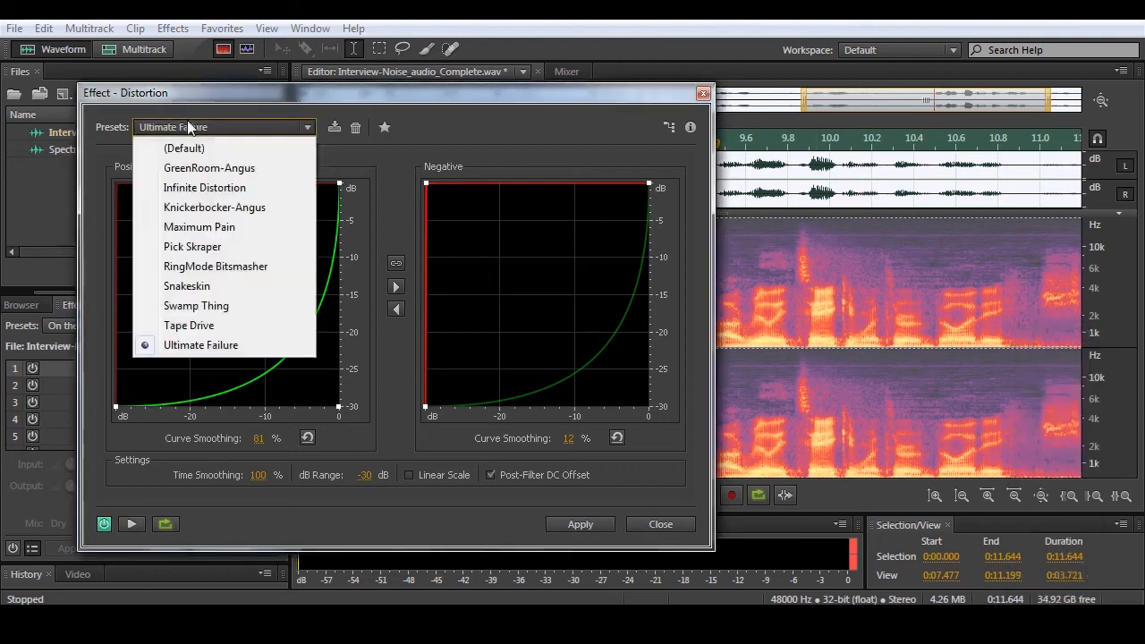
left_click(193, 247)
left_click(132, 524)
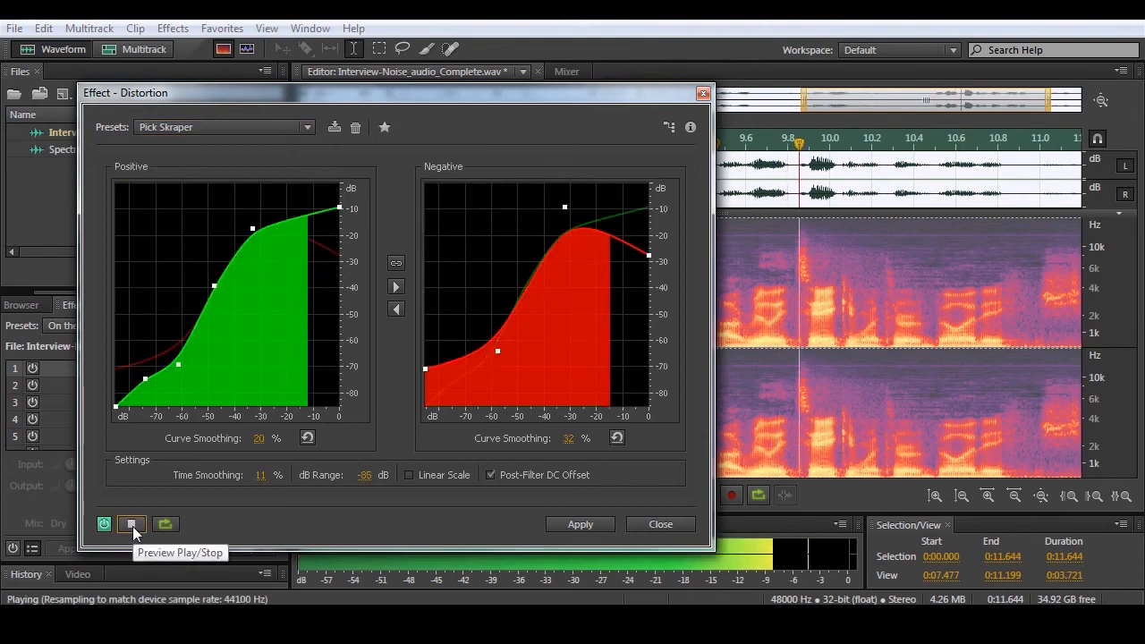
left_click(131, 526)
- Choose the Infinite Distortion preset, raise the system volume slightly, and preview the recording
left_click(205, 129)
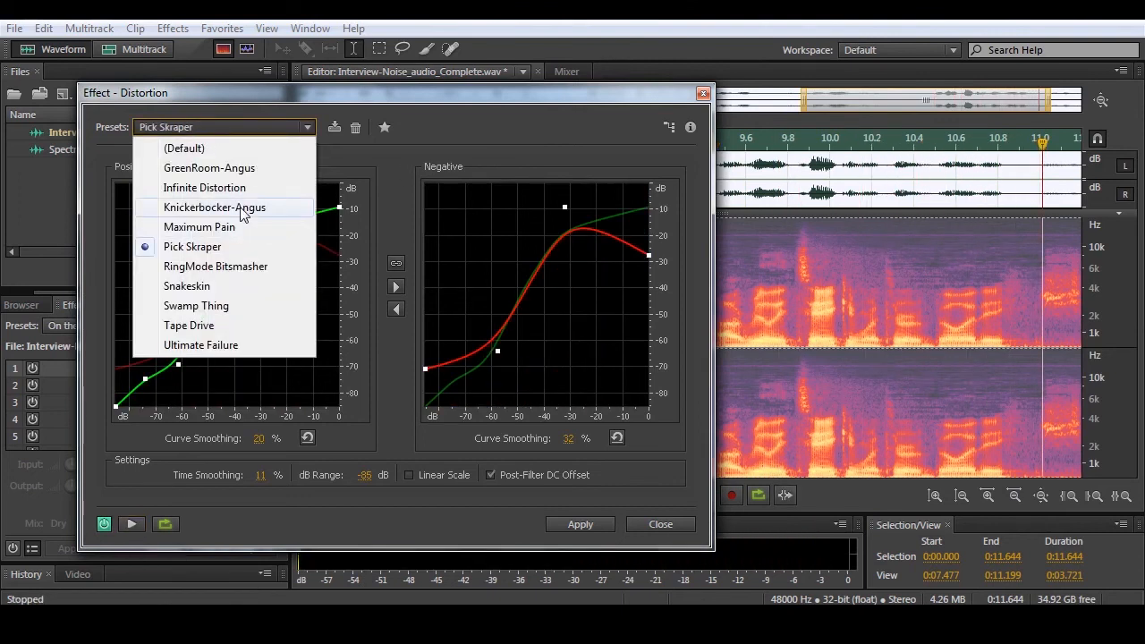
left_click(205, 187)
left_click(1052, 620)
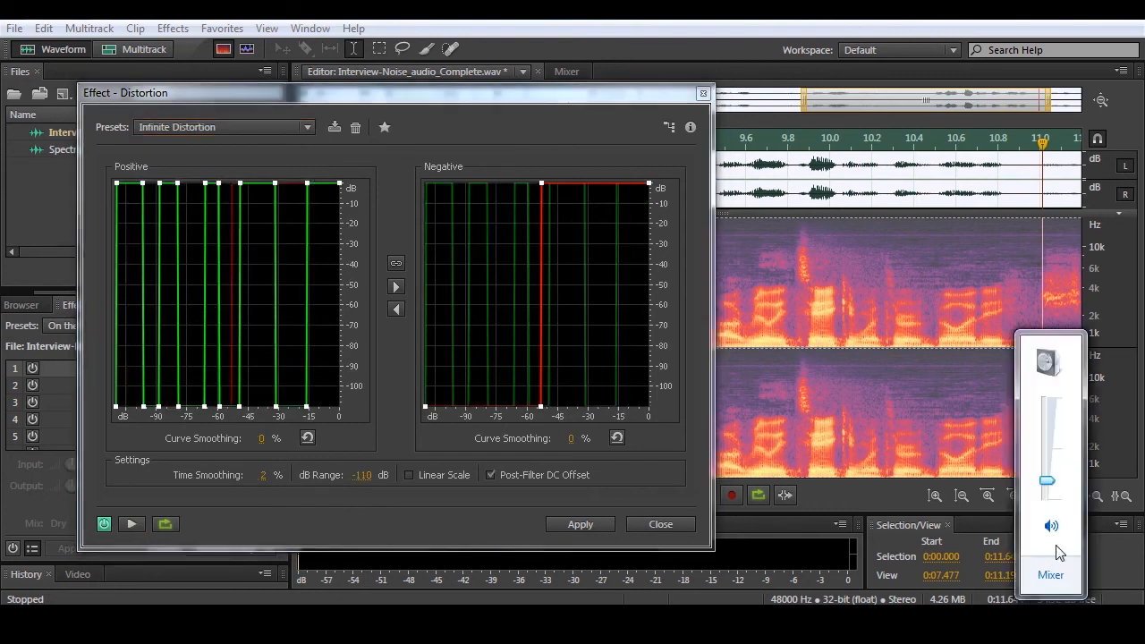
left_click_drag(1047, 482, 1047, 474)
left_click(133, 524)
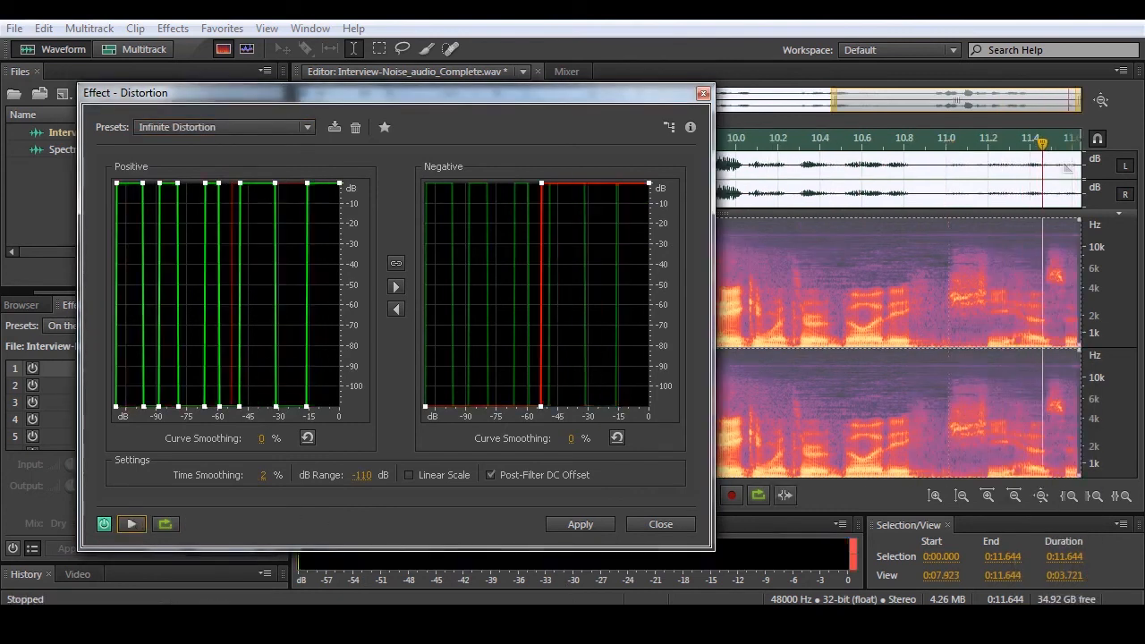
- Set the system volume to about 20 and preview the Infinite Distortion preset again
left_click(1052, 620)
left_click_drag(1050, 474, 1050, 481)
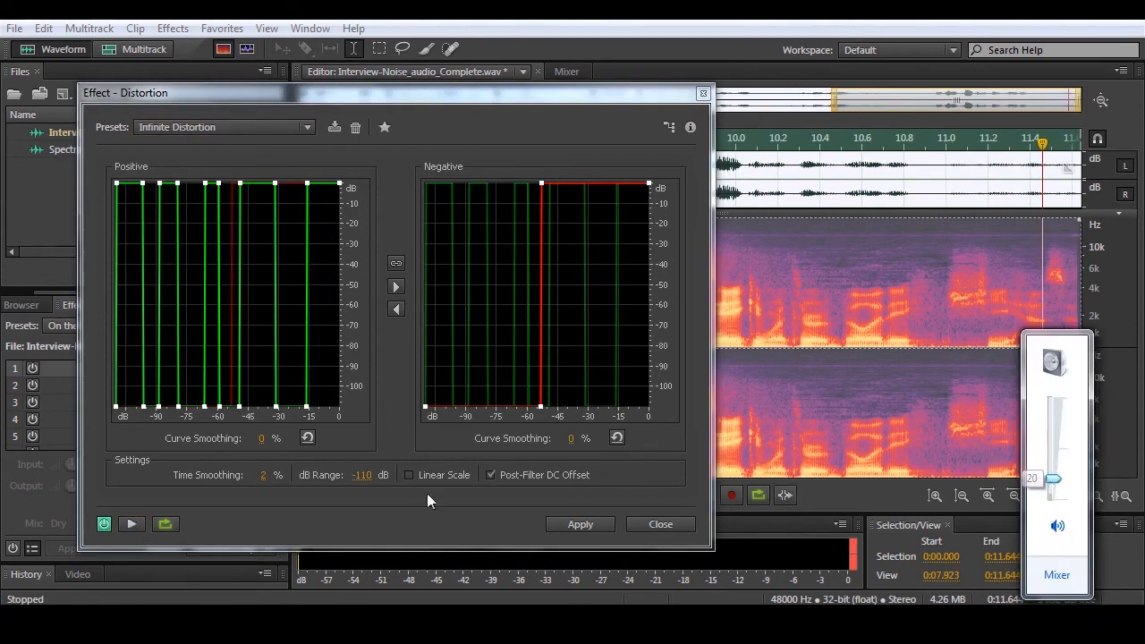
left_click(131, 525)
left_click(131, 524)
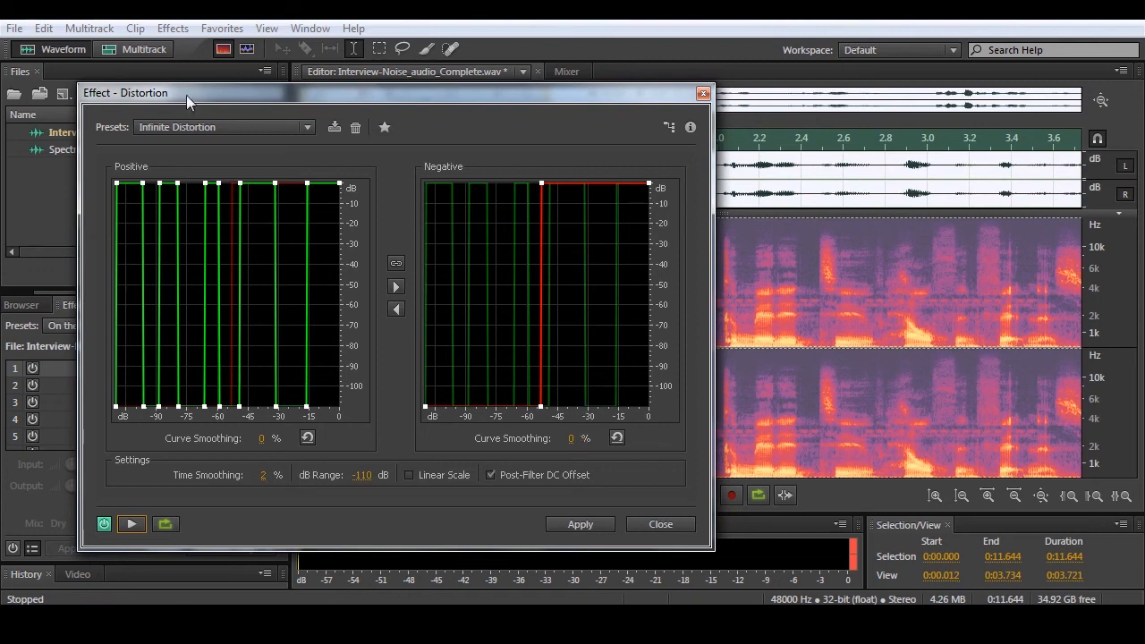
- Choose the Snakeskin preset for Distortion, preview the recording with it, and close the effect without applying it
left_click(212, 127)
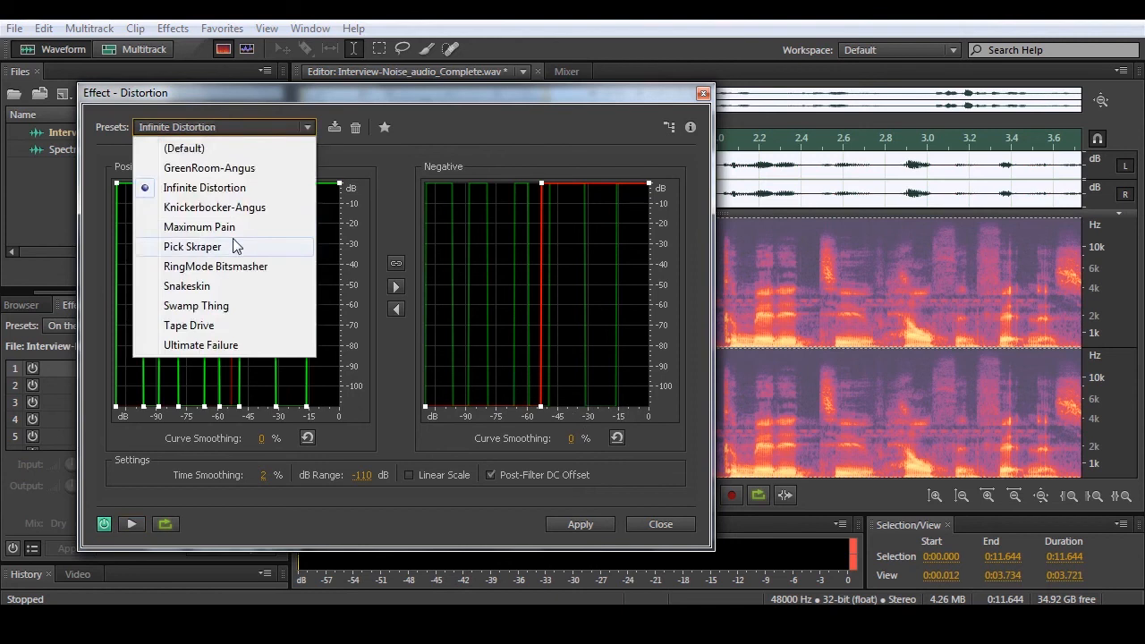
left_click(220, 286)
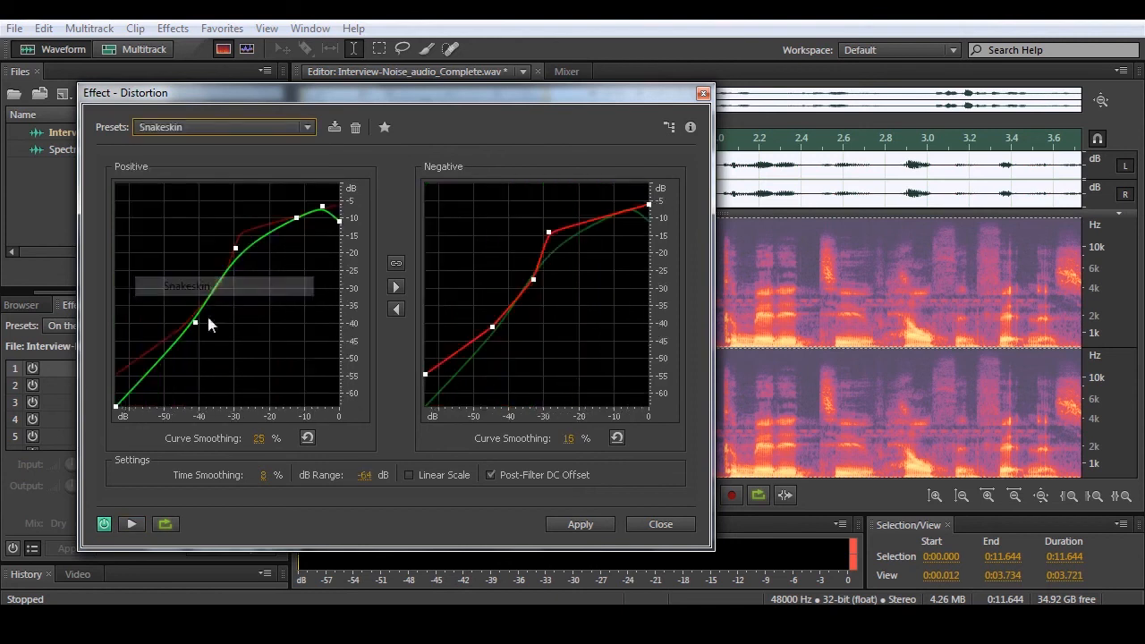
left_click(132, 524)
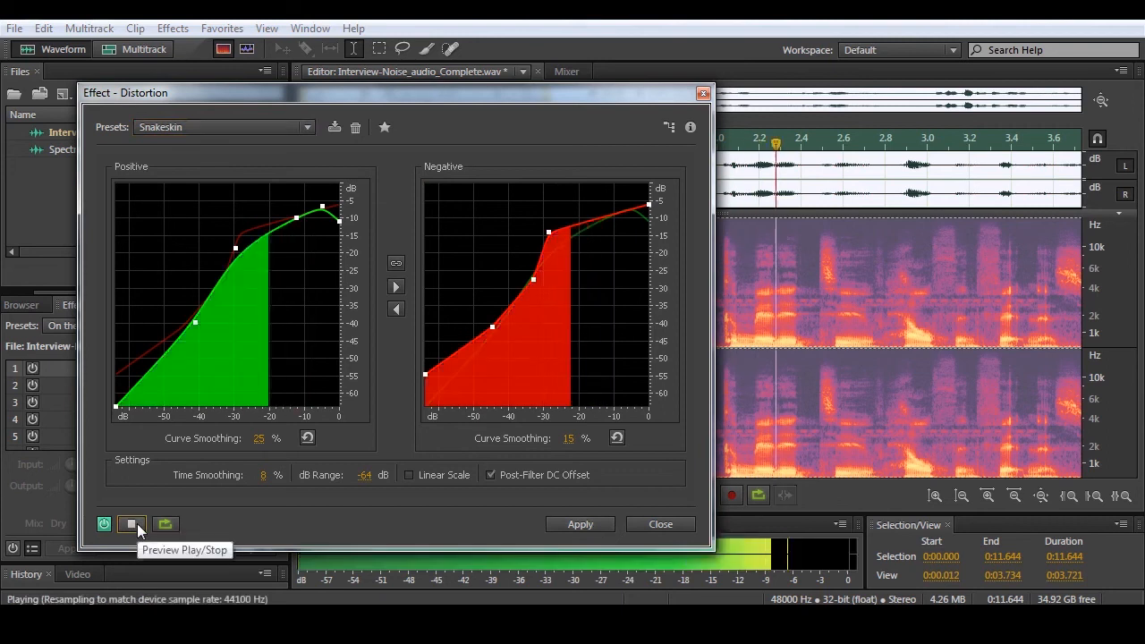
left_click(137, 523)
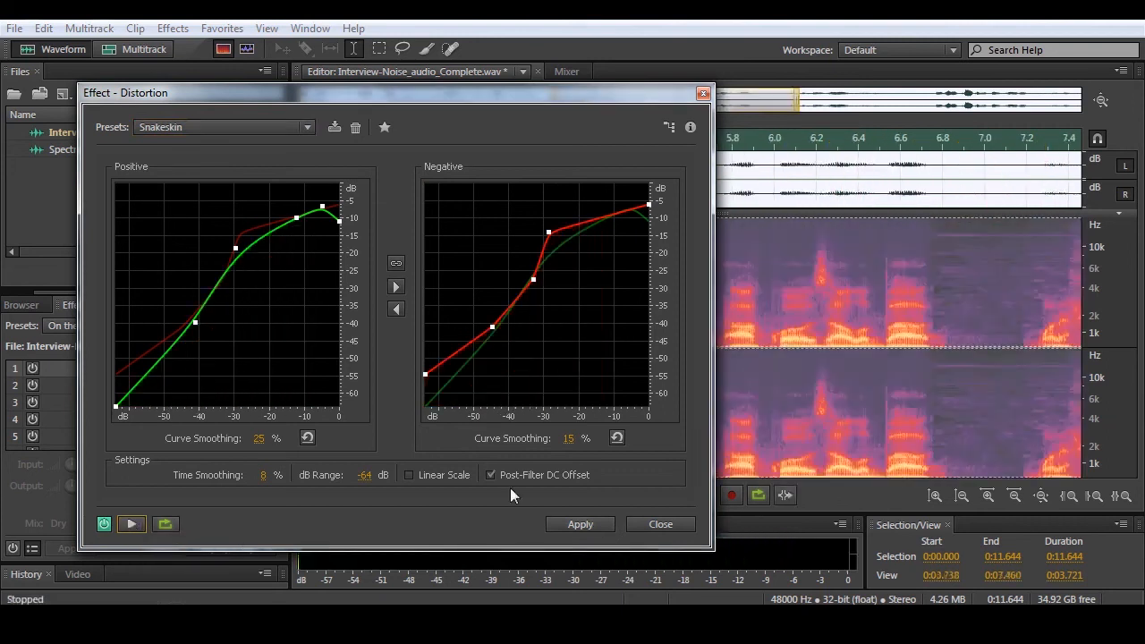
left_click(678, 526)
- Open the Studio Reverb effect, choose the Vocal Reverb (large) preset, and preview the recording with it
left_click(171, 30)
mouse_move(281, 381)
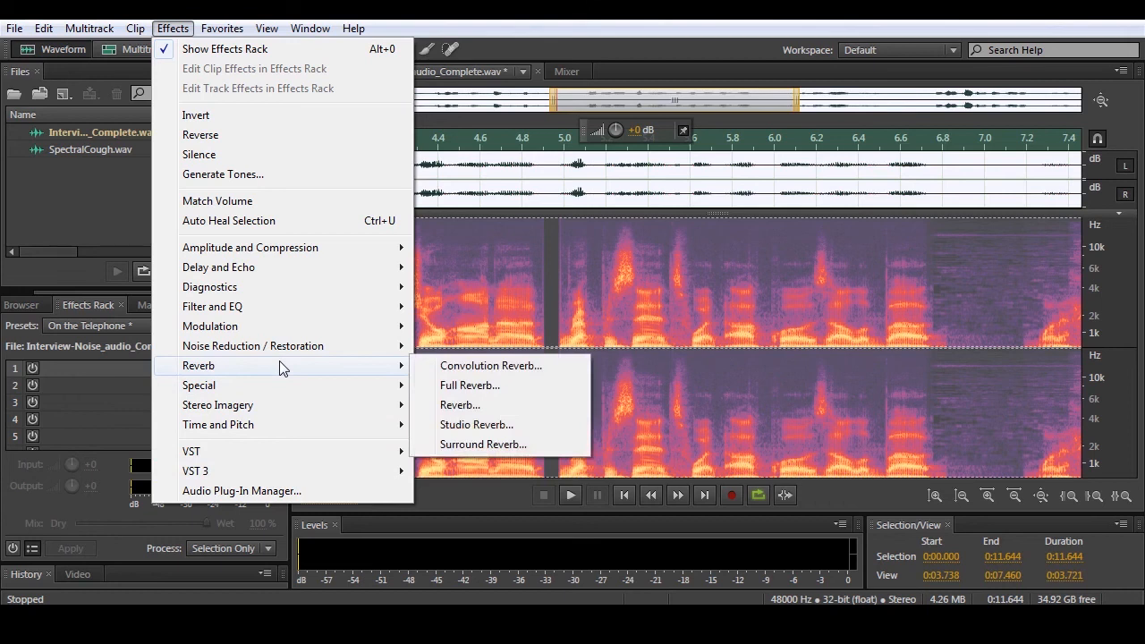
left_click(494, 425)
left_click(493, 134)
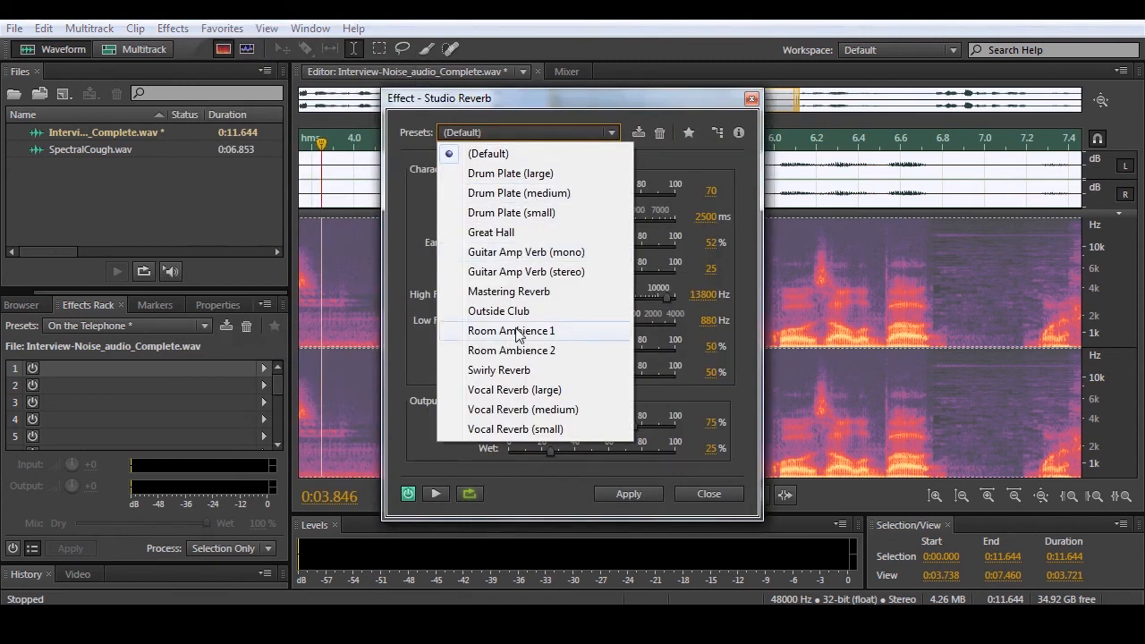
left_click(540, 391)
left_click(435, 494)
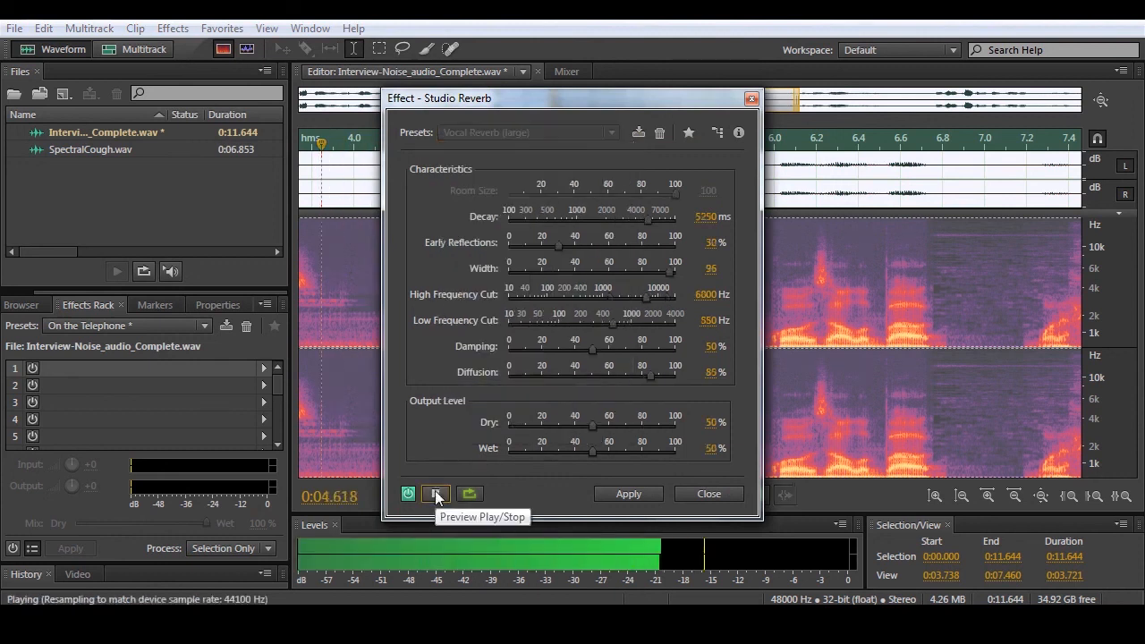
left_click(435, 494)
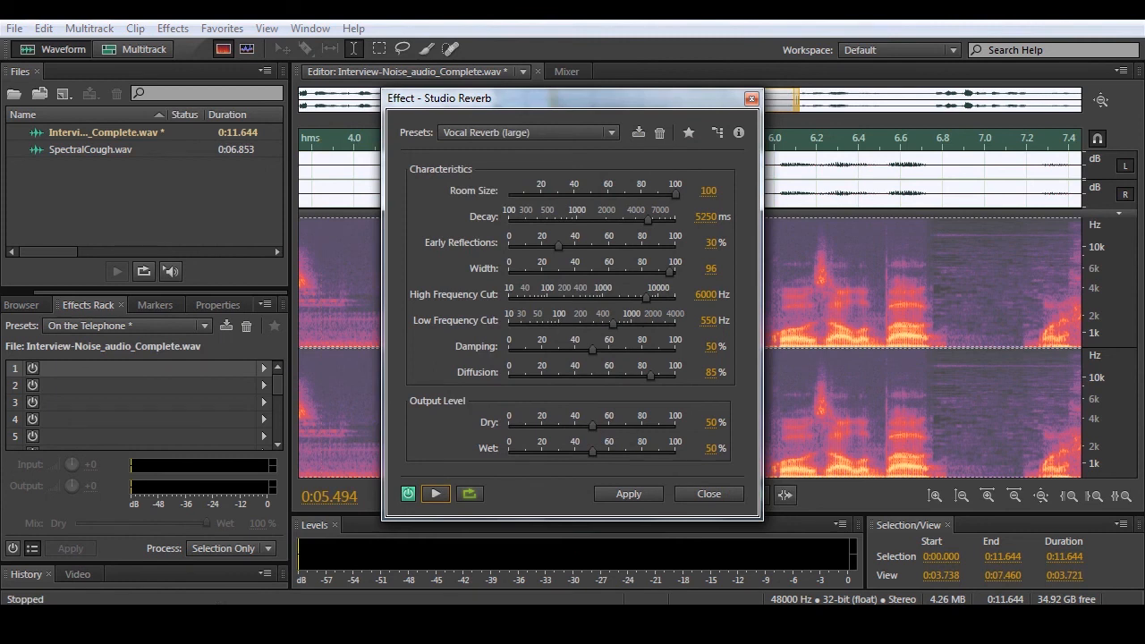
- Raise the system volume, preview the large vocal reverb again, and close Studio Reverb without applying it
left_click(1056, 619)
left_click_drag(1051, 480, 1048, 428)
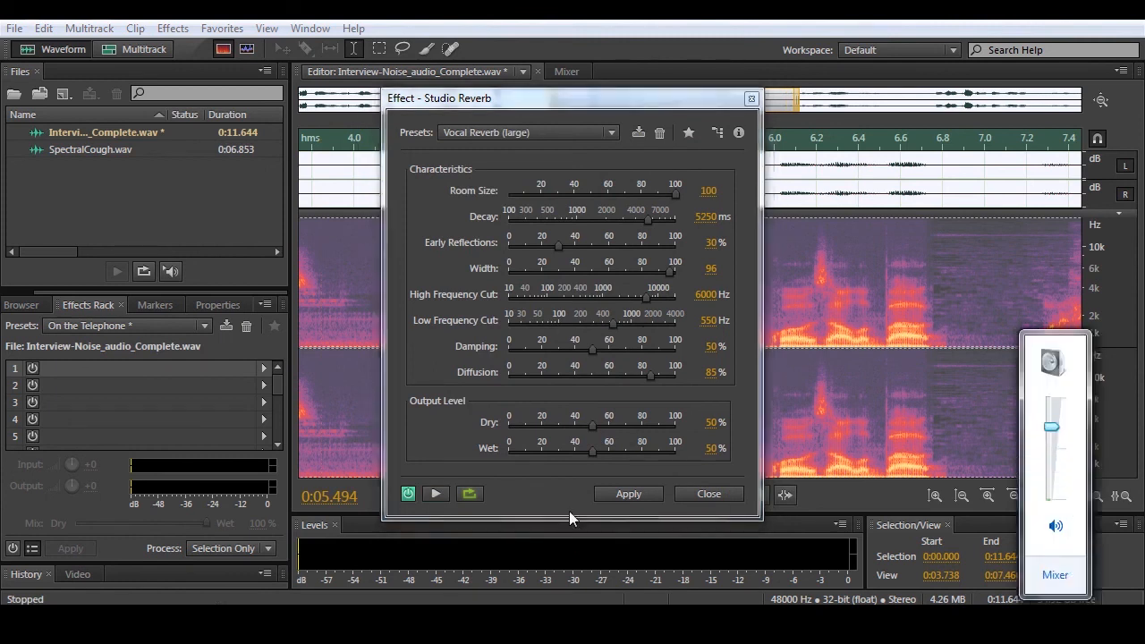
left_click(432, 494)
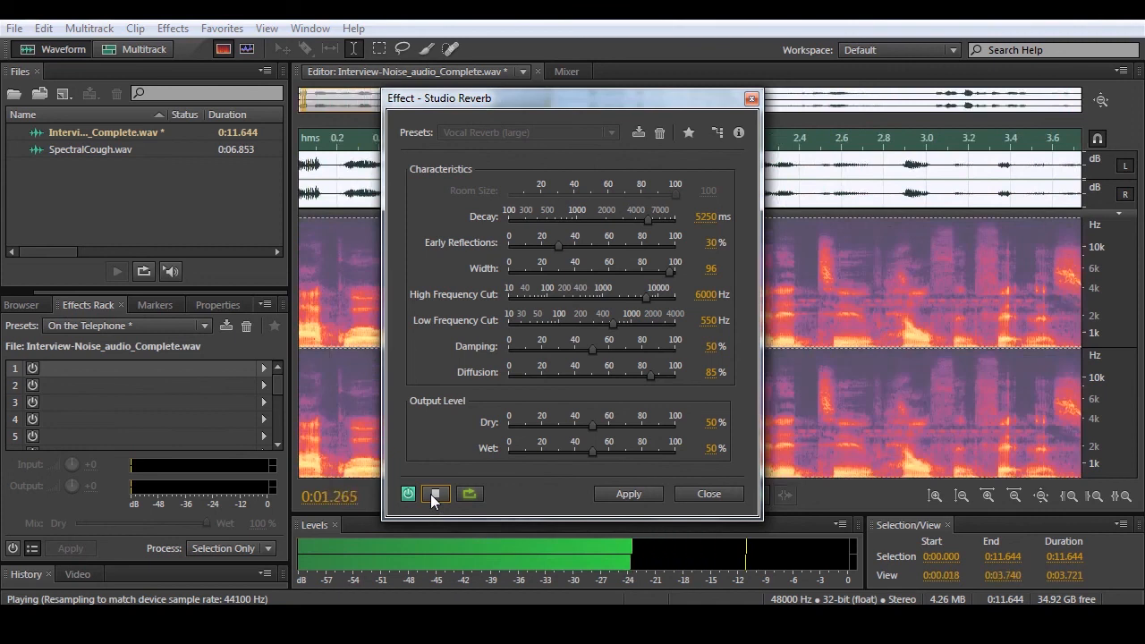
left_click(431, 494)
left_click(729, 494)
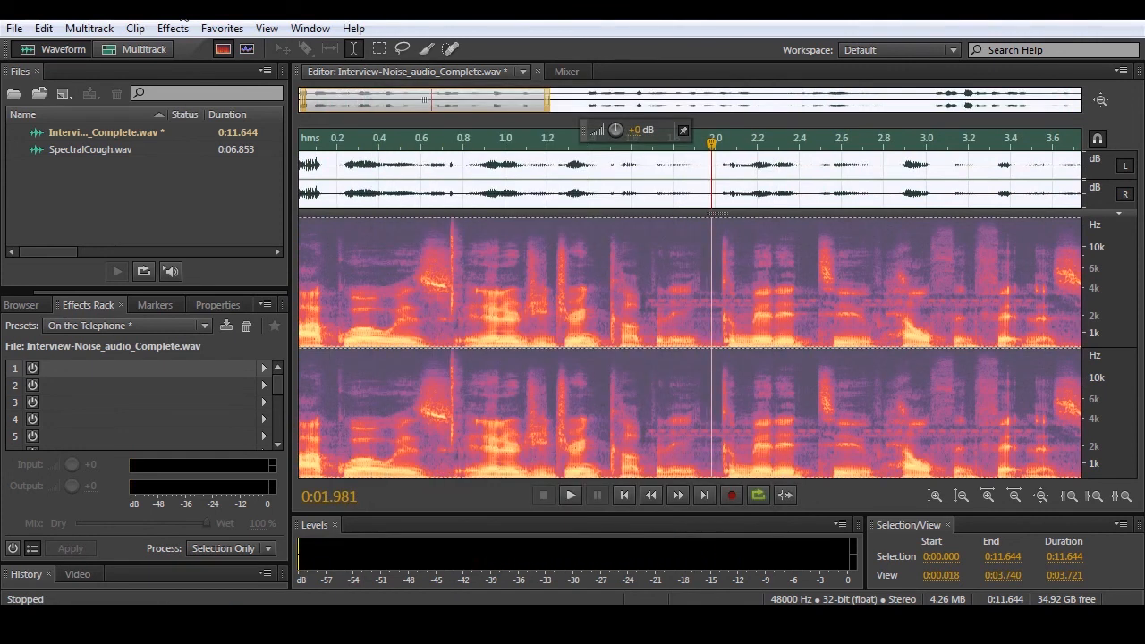
- Open the Amplify effect for the interview recording and choose the +3dB Boost preset
left_click(174, 27)
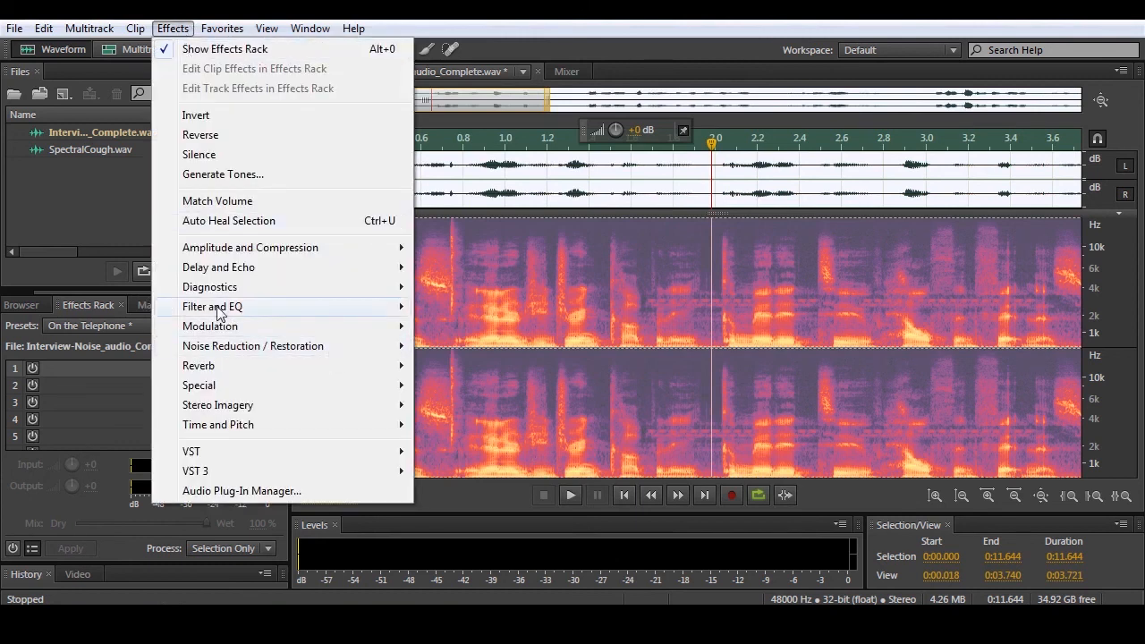
mouse_move(214, 313)
mouse_move(221, 293)
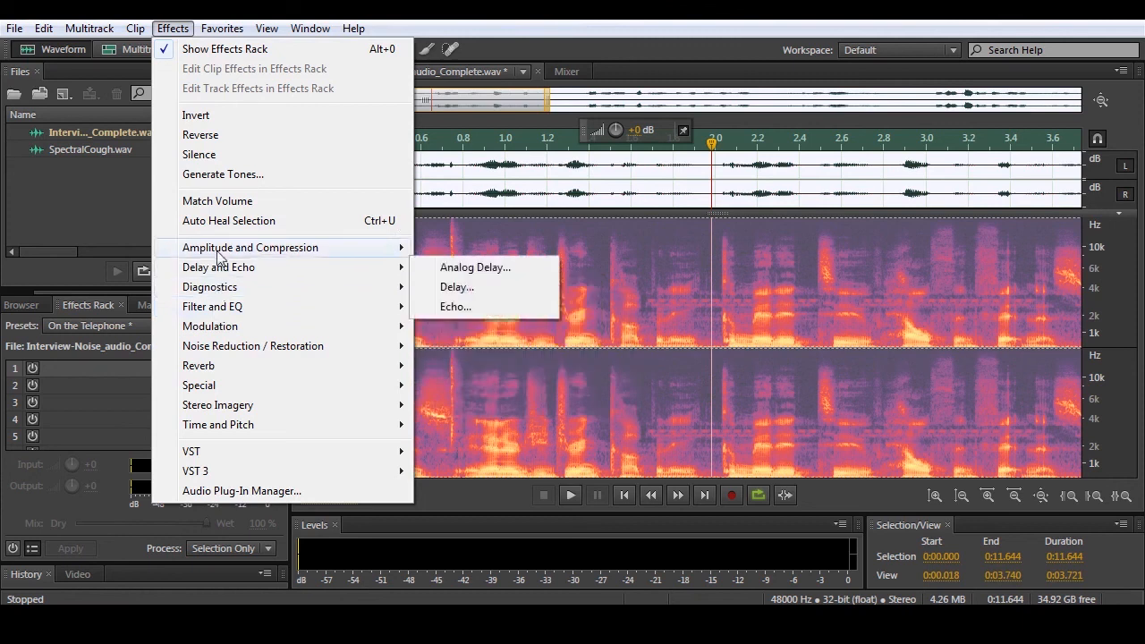
mouse_move(219, 255)
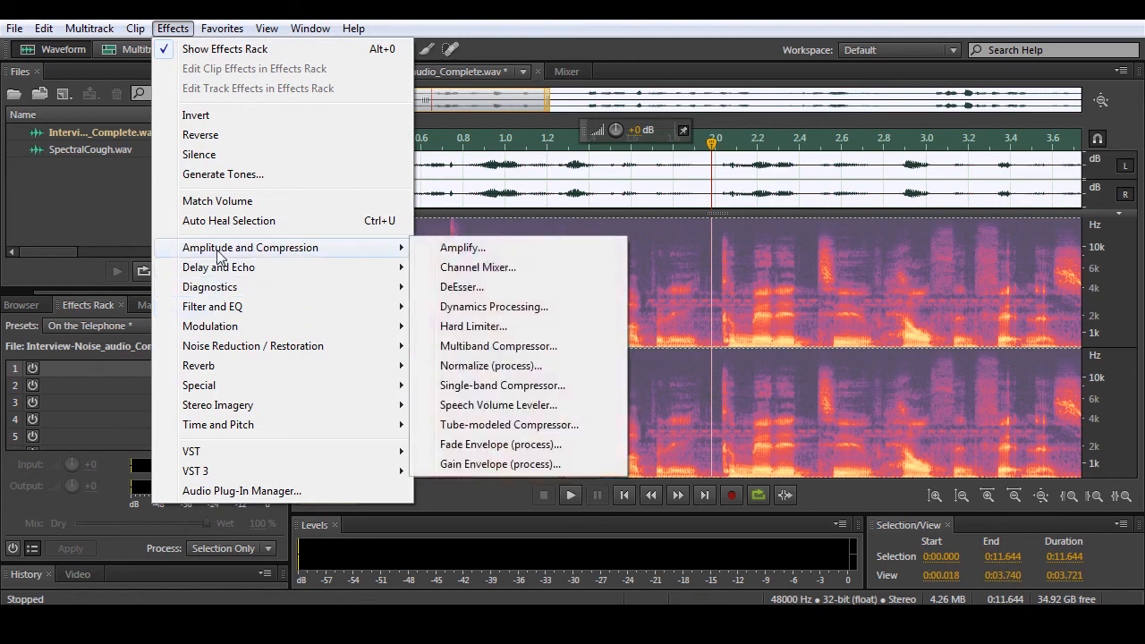
left_click(506, 251)
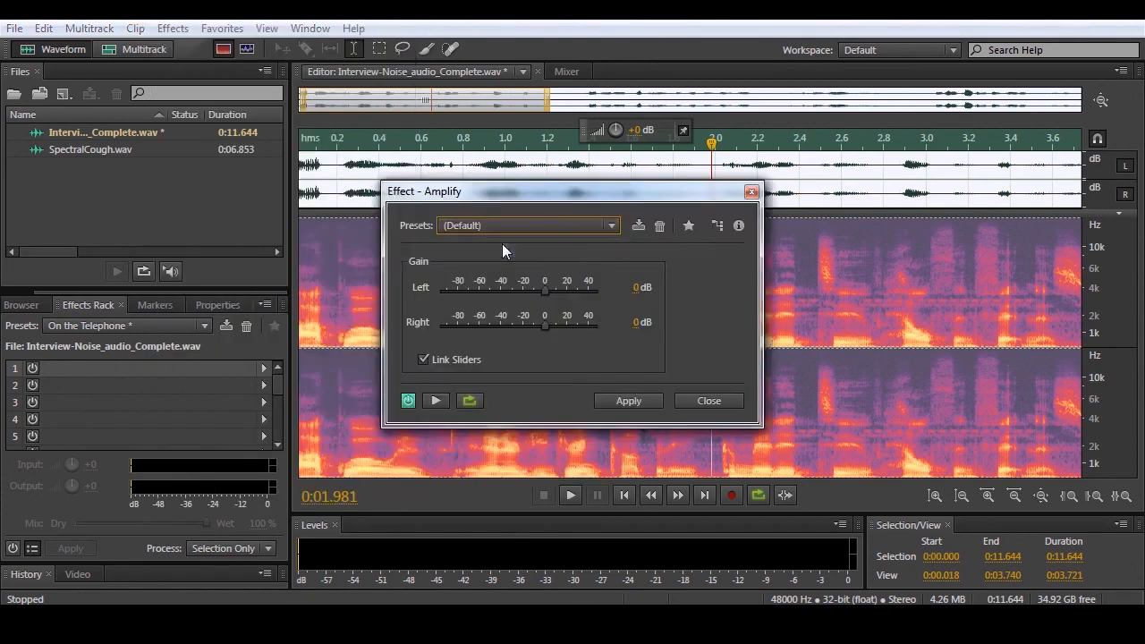
left_click(558, 231)
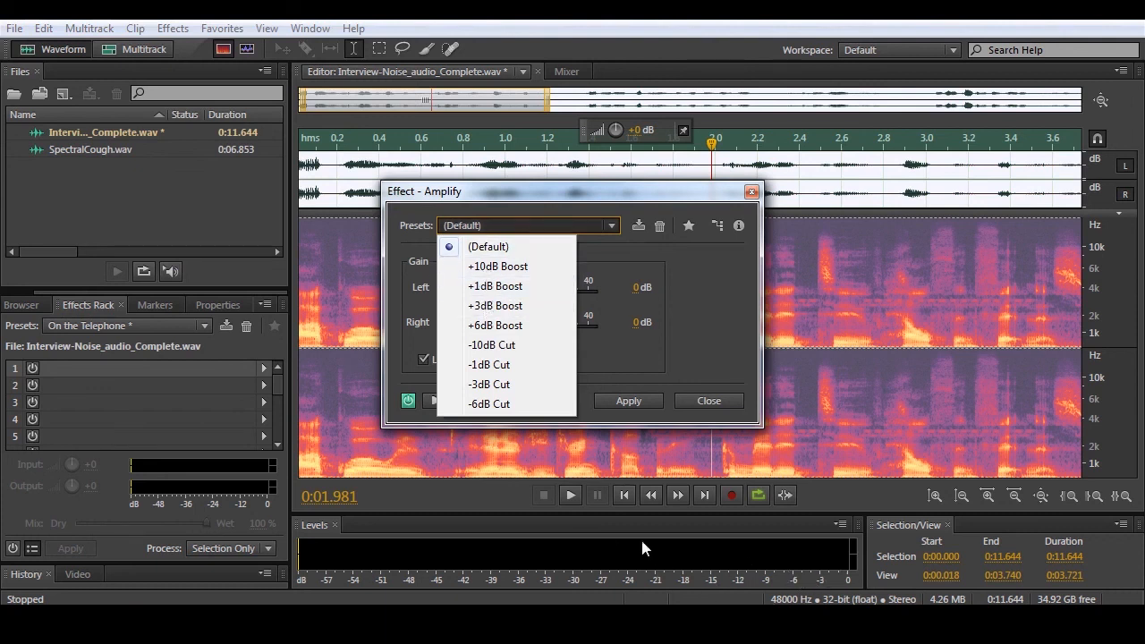
left_click(515, 306)
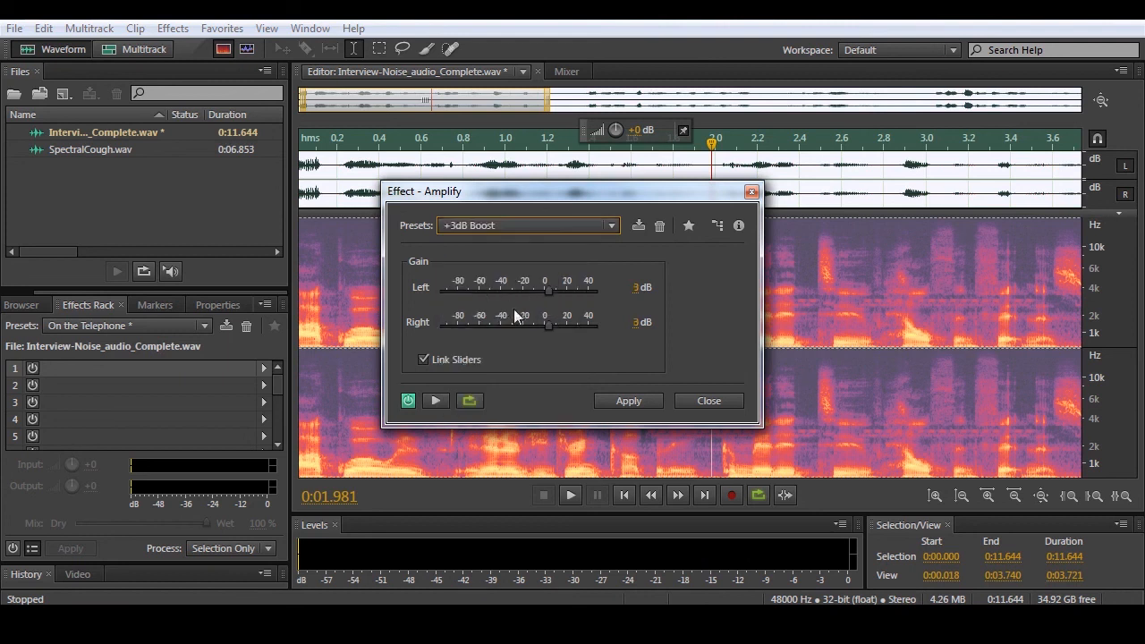
- Lower the system volume slightly and preview the recording with the 3 dB boost
left_click(1062, 619)
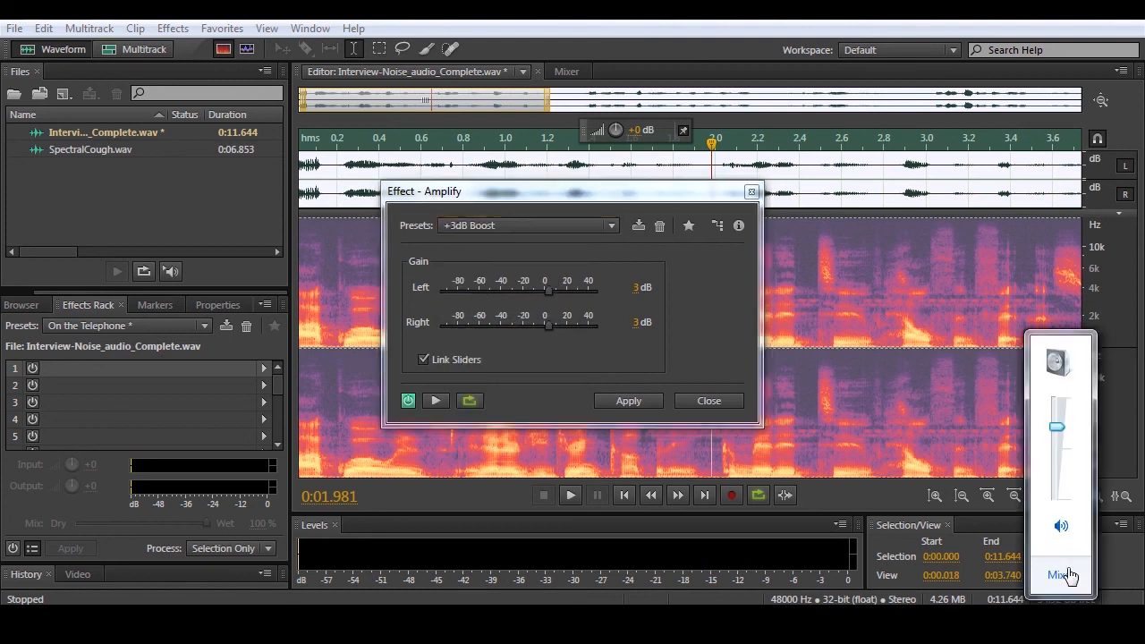
left_click_drag(1054, 424, 1054, 436)
left_click(436, 401)
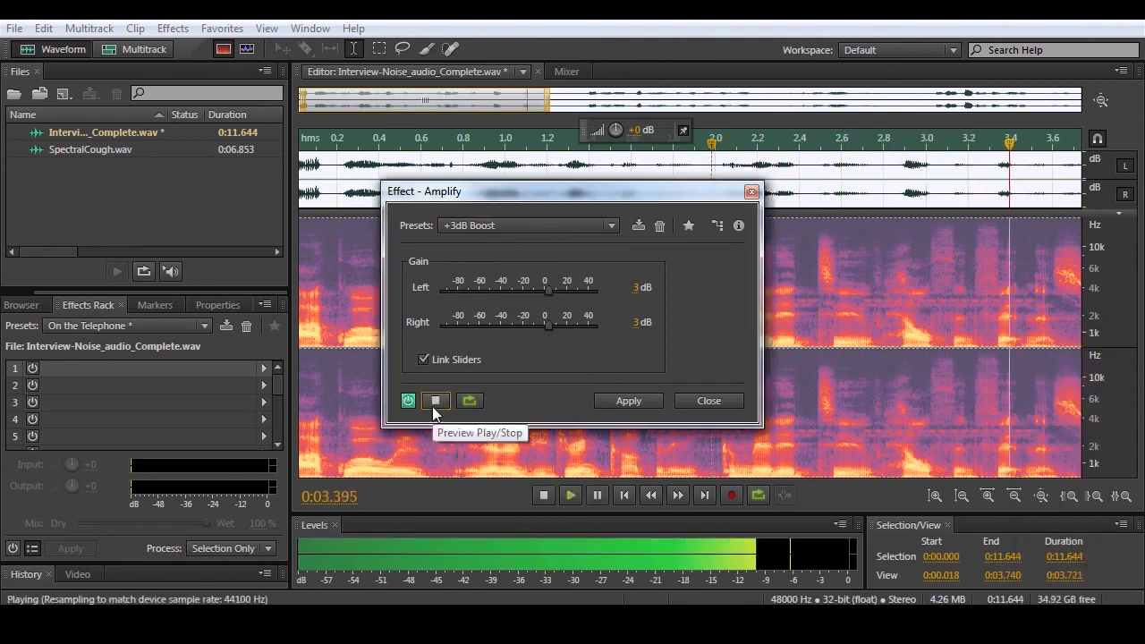
left_click(432, 406)
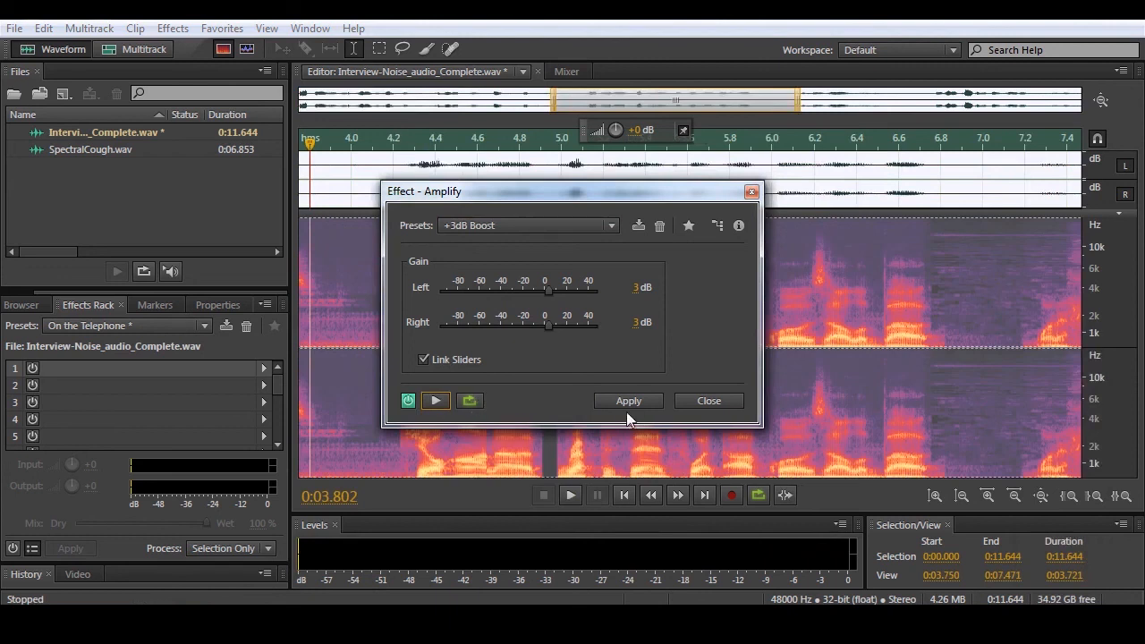
- Move the Amplify dialog clear of the waveform, switch to the +10dB Boost preset, and apply it to the recording
left_click_drag(659, 205, 673, 397)
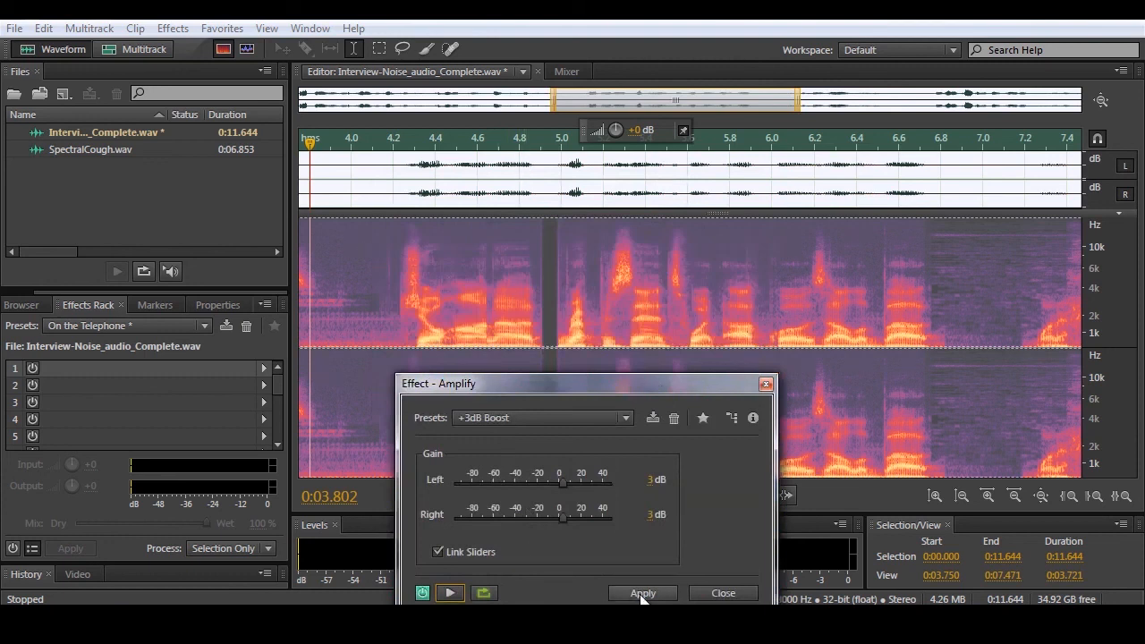
left_click(503, 418)
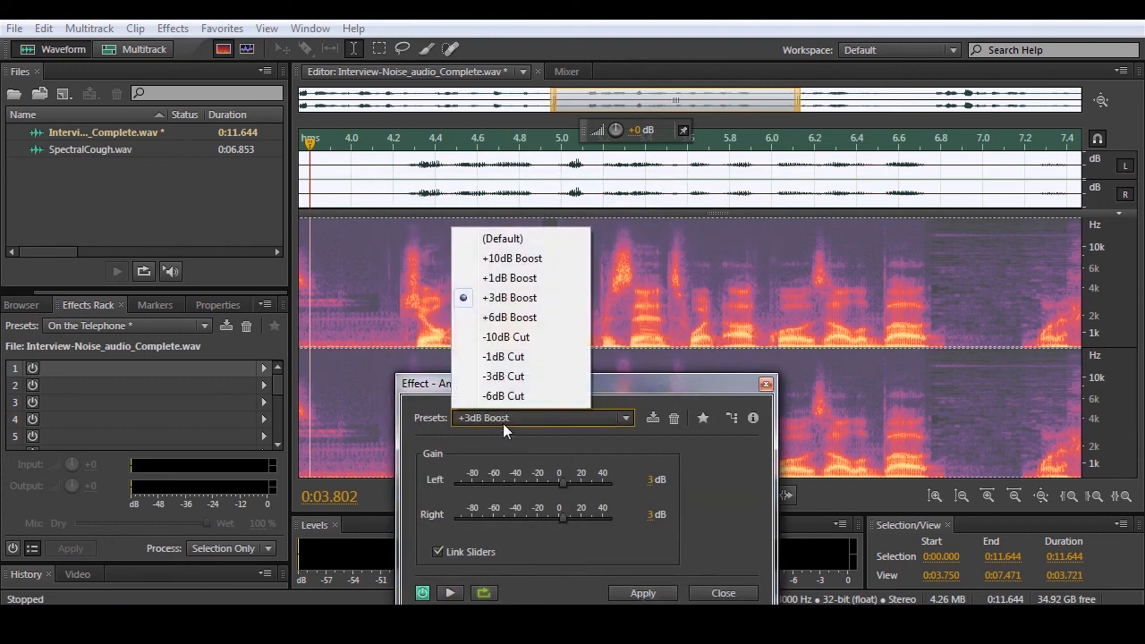
left_click(515, 261)
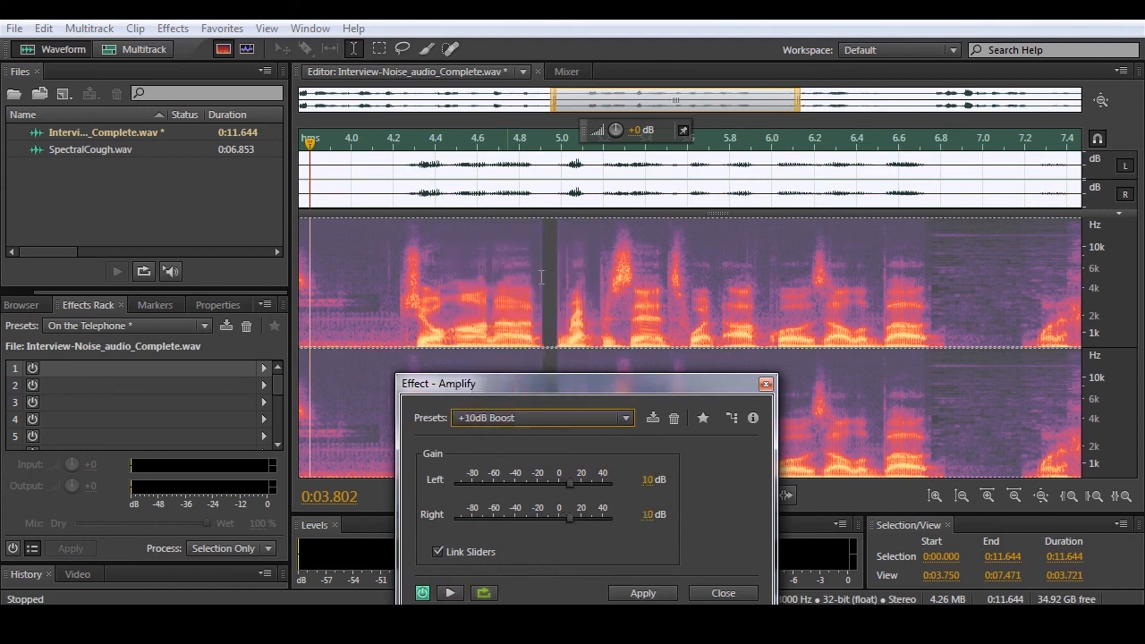
left_click(643, 594)
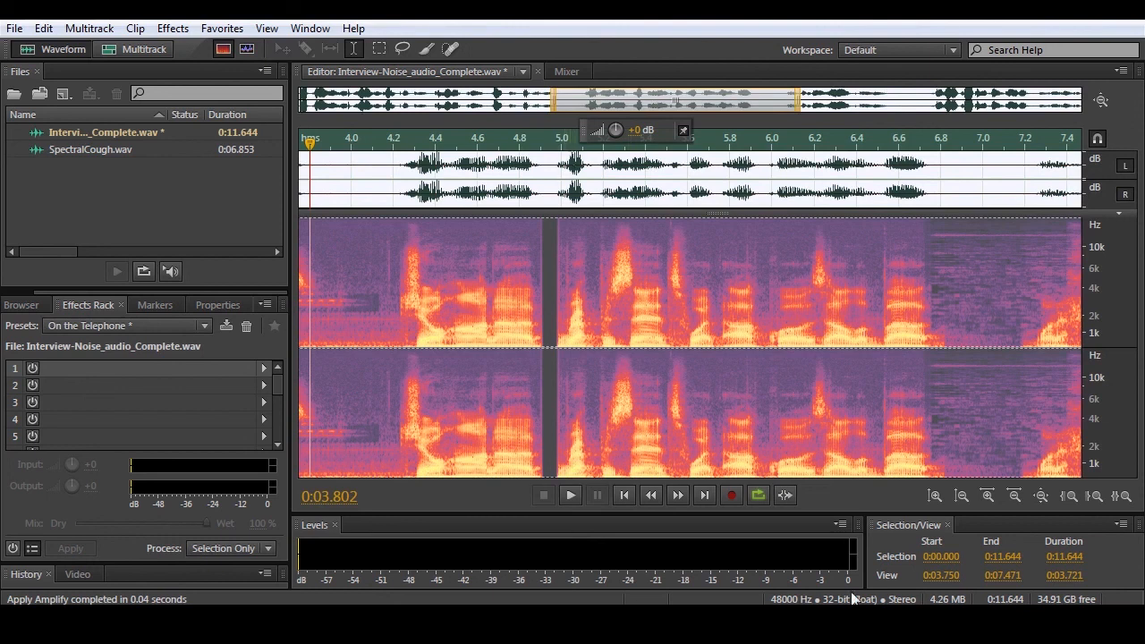
- Turn the system volume down to a low level and play part of the amplified recording
left_click(1050, 617)
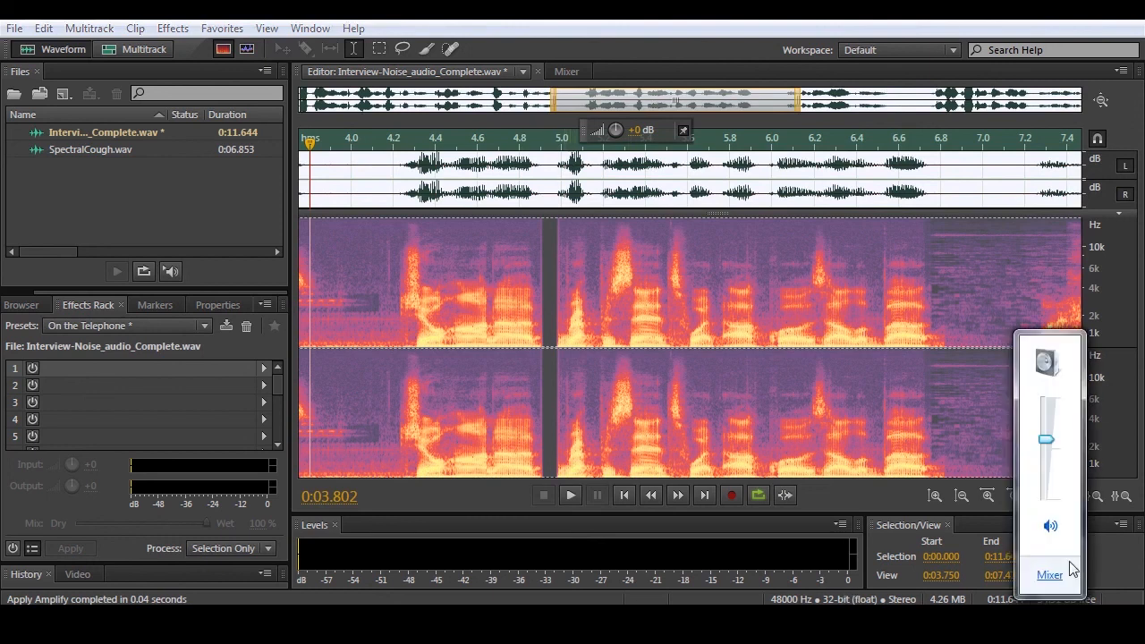
left_click_drag(1048, 440, 1046, 484)
left_click(866, 311)
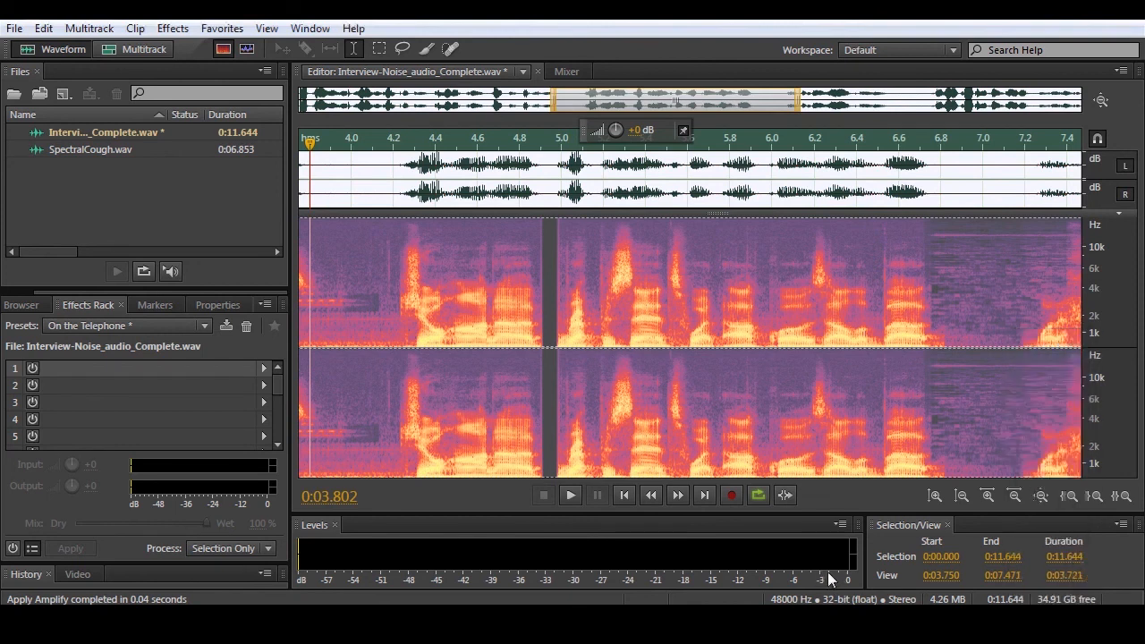
key("space")
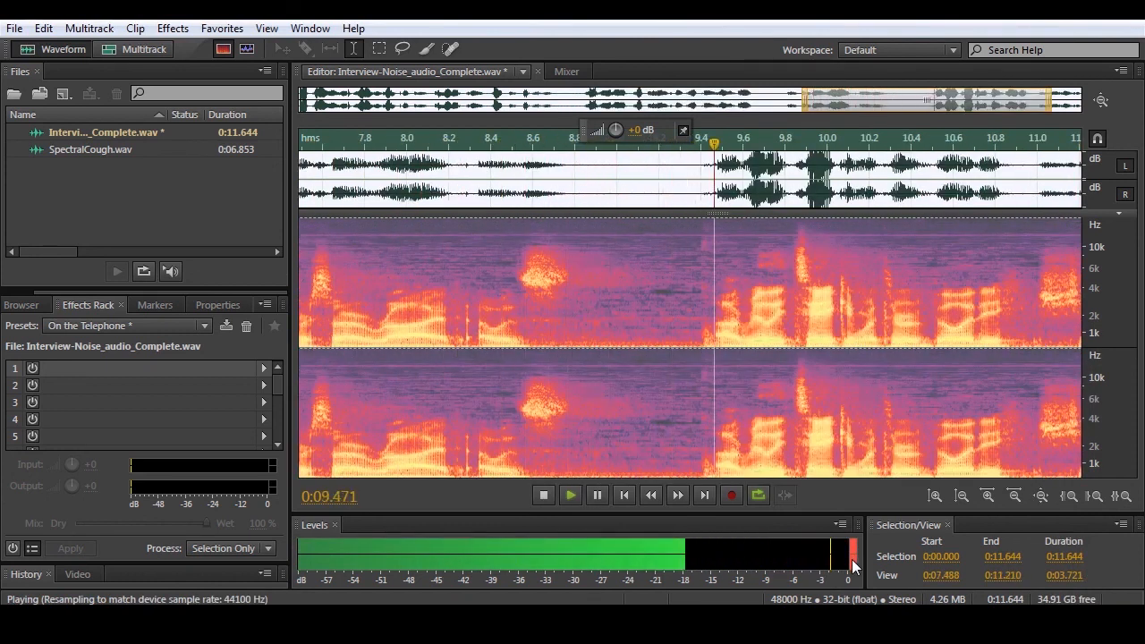
key("space")
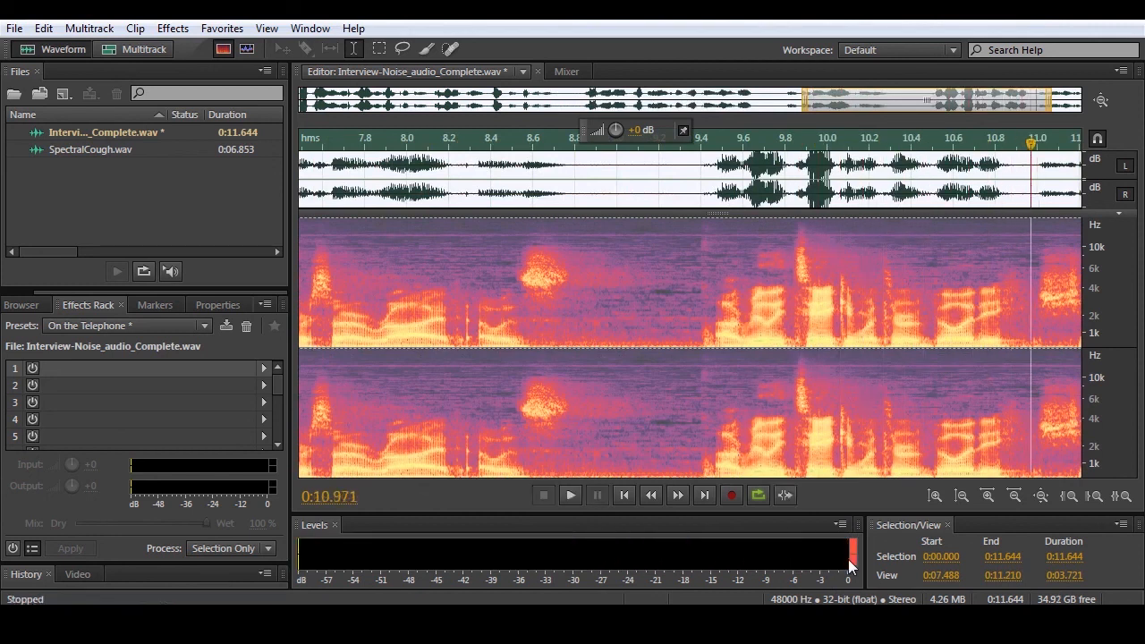
- Undo the 10 dB amplification and play the recording from its beginning
key("ctrl+z")
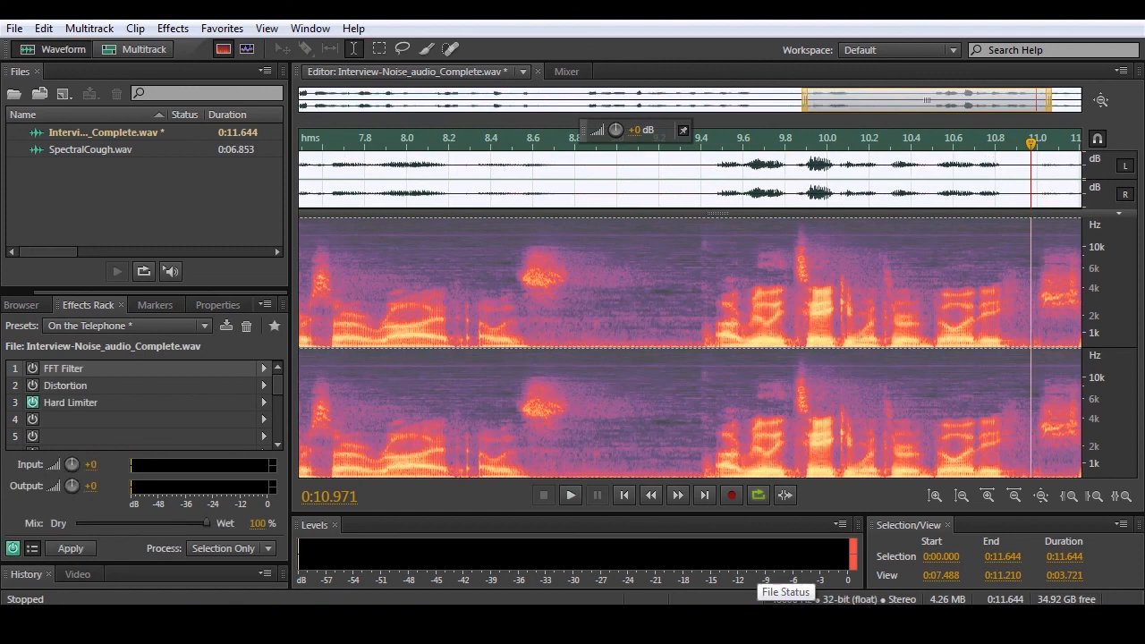
key("ctrl+z")
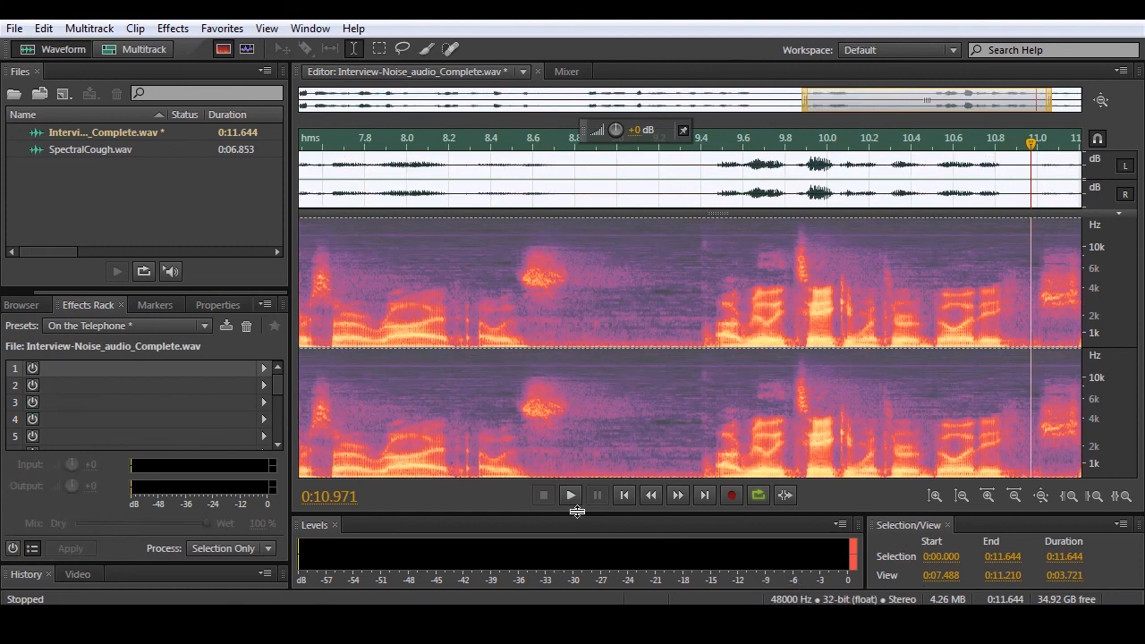
left_click(626, 496)
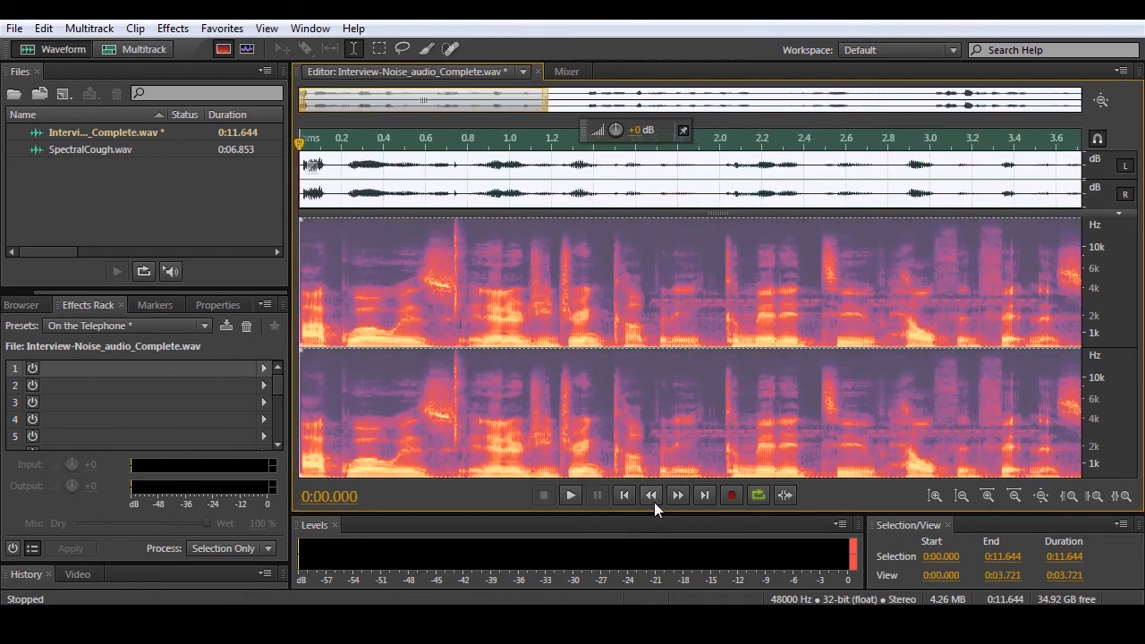
left_click(572, 496)
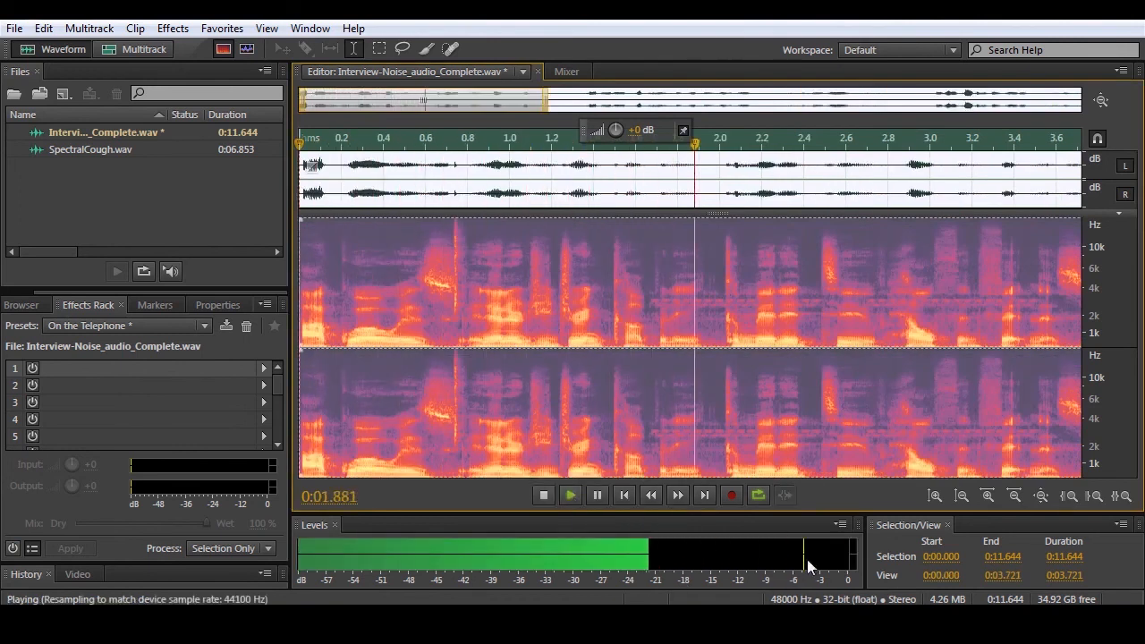